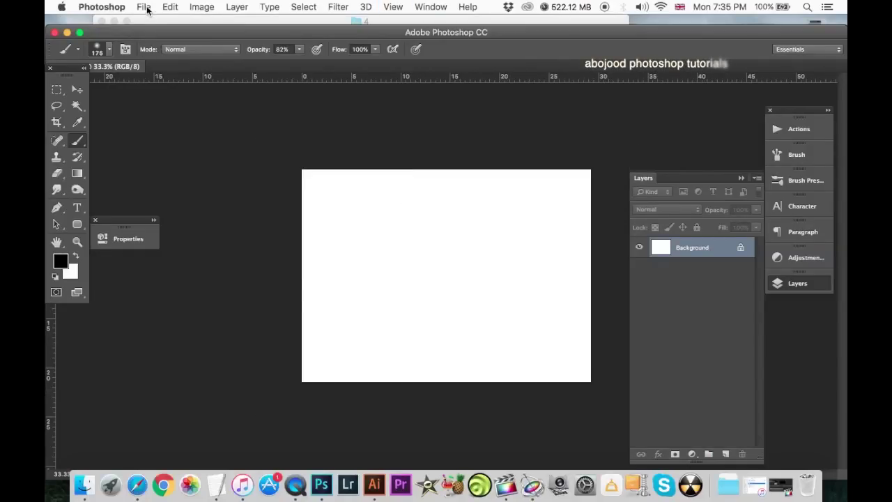
- Place the texture_102 image as a new layer above the white background
{"action": "left_click", "coordinate": [143, 7]}
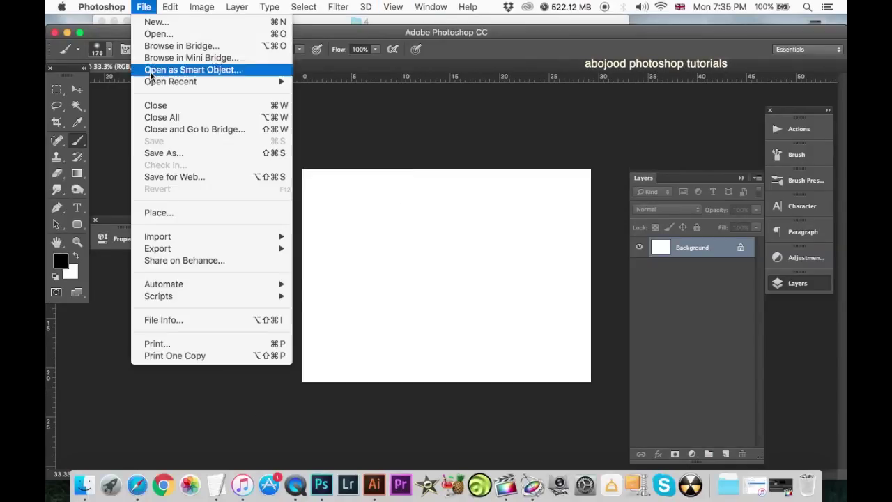
{"action": "left_click", "coordinate": [182, 214]}
{"action": "scroll", "coordinate": [652, 209], "scroll_direction": "down", "scroll_amount": 3}
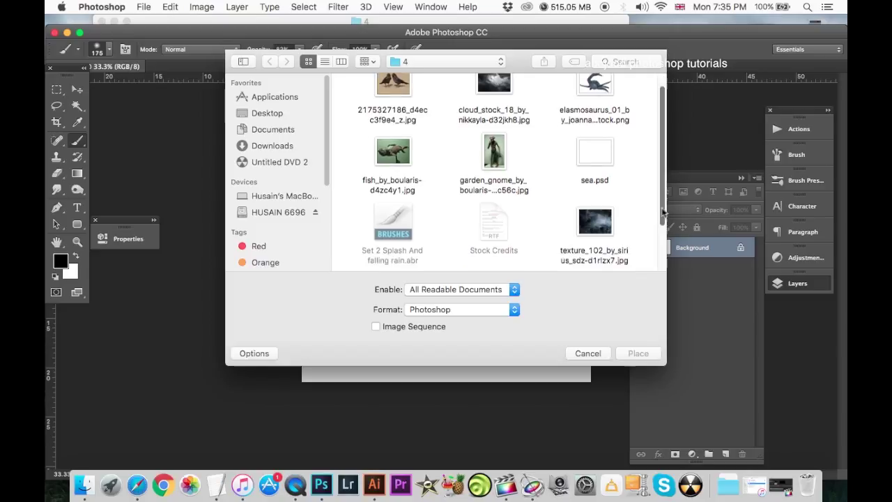
{"action": "scroll", "coordinate": [653, 237], "scroll_direction": "down", "scroll_amount": 2}
{"action": "scroll", "coordinate": [653, 240], "scroll_direction": "up", "scroll_amount": 2}
{"action": "scroll", "coordinate": [653, 209], "scroll_direction": "up", "scroll_amount": 3}
{"action": "scroll", "coordinate": [655, 195], "scroll_direction": "down", "scroll_amount": 1}
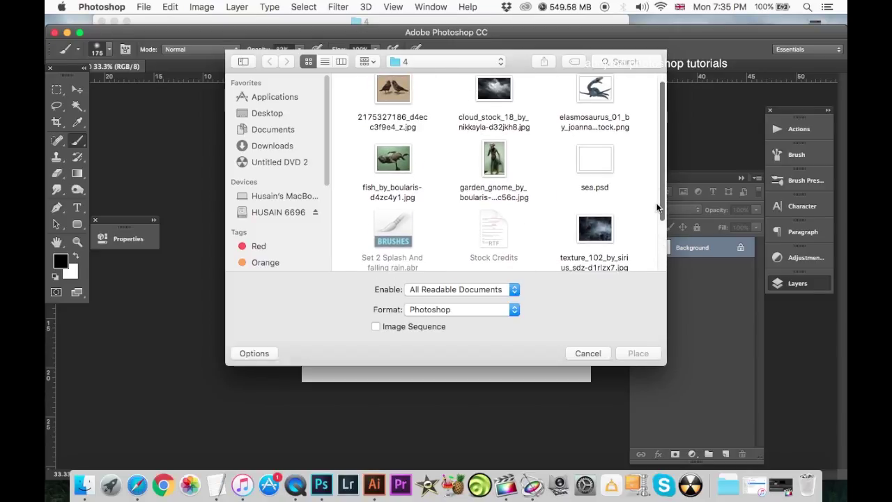
{"action": "left_click", "coordinate": [591, 225]}
{"action": "double_click", "coordinate": [596, 223]}
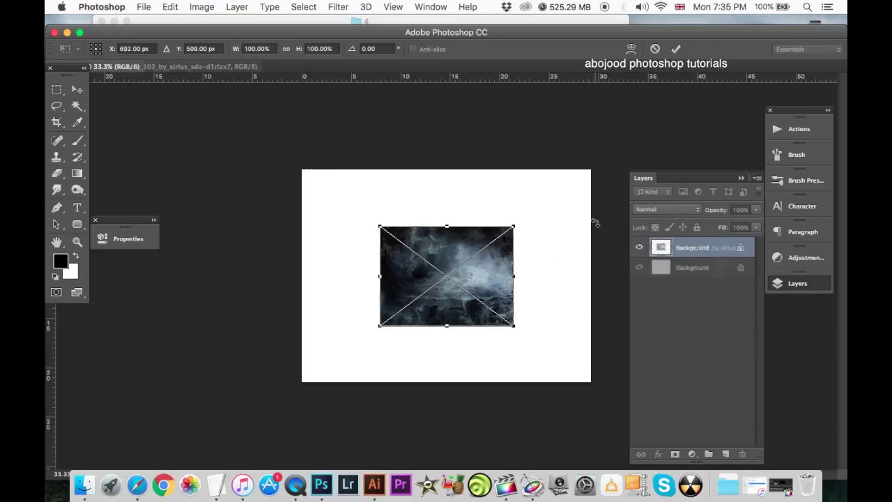
{"action": "key", "text": "Return"}
{"action": "key", "text": "super+plus"}
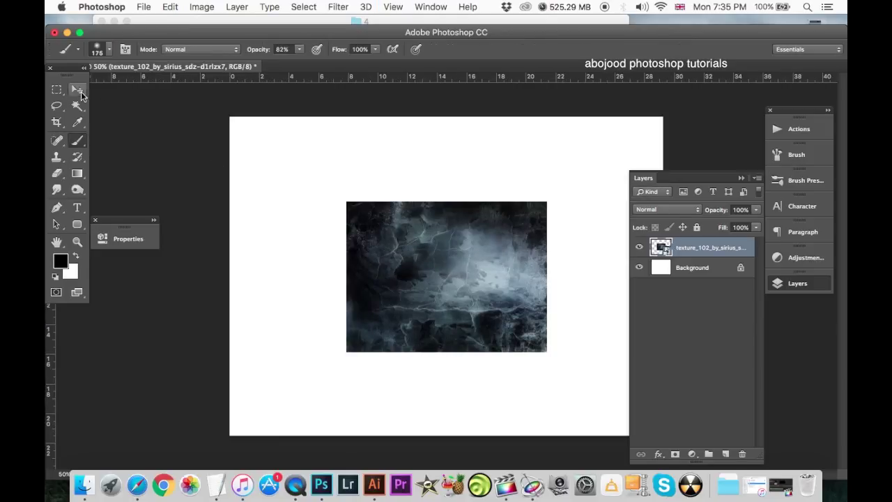
- Scale the texture to about 227% and position it to cover the whole canvas
{"action": "left_click", "coordinate": [80, 94]}
{"action": "left_click_drag", "start_coordinate": [458, 285], "coordinate": [430, 275]}
{"action": "key", "text": "super+t"}
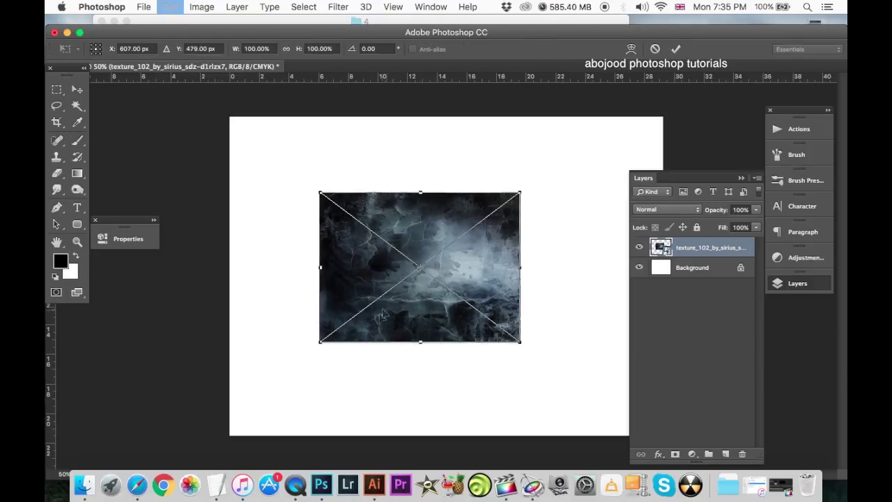
{"action": "left_click_drag", "start_coordinate": [320, 341], "coordinate": [290, 374]}
{"action": "key", "text": "super+minus"}
{"action": "left_click_drag", "start_coordinate": [448, 293], "coordinate": [430, 318]}
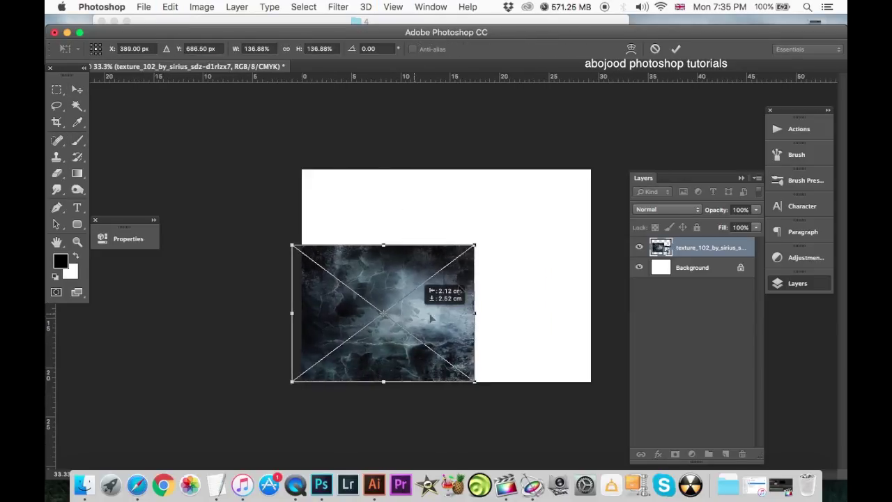
{"action": "left_click_drag", "start_coordinate": [475, 246], "coordinate": [594, 154]}
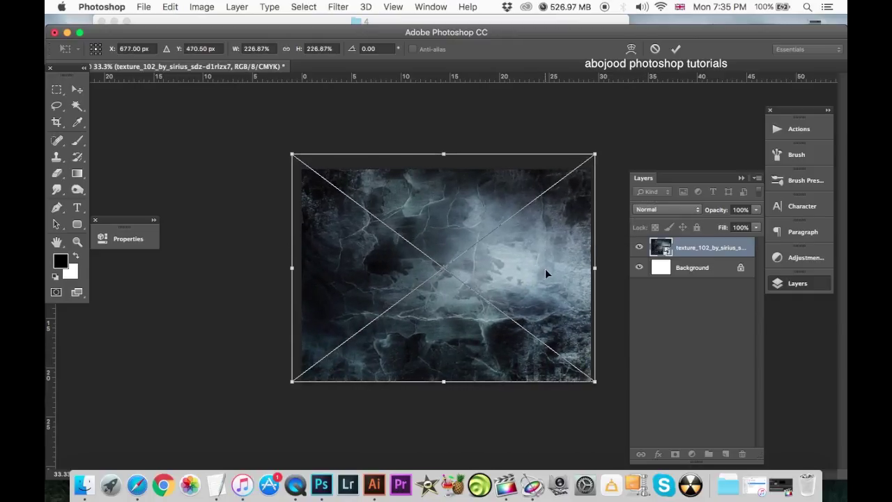
{"action": "left_click_drag", "start_coordinate": [545, 273], "coordinate": [529, 285]}
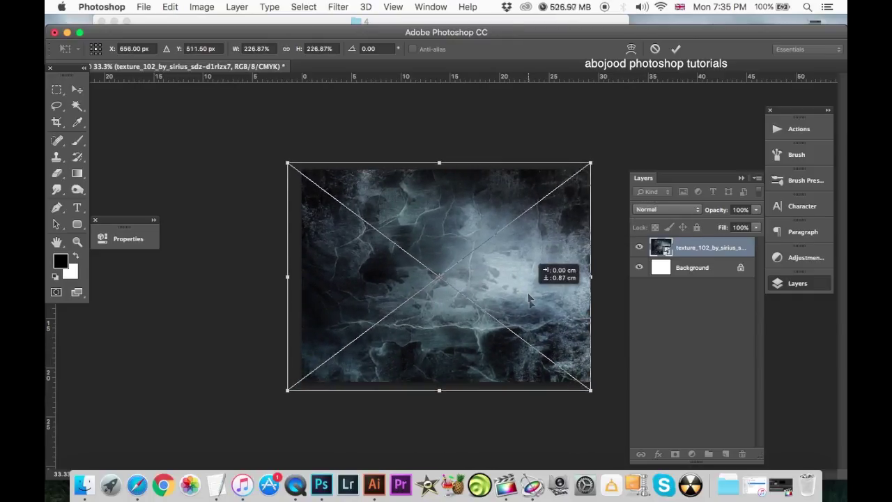
{"action": "key", "text": "Return"}
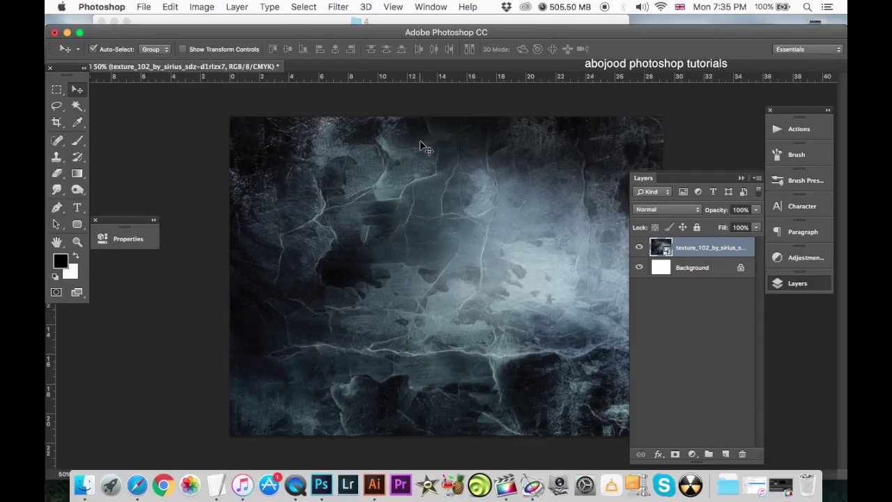
- Mask the texture layer with a vertical gradient so its top fades to white
{"action": "right_click", "coordinate": [703, 248]}
{"action": "left_click", "coordinate": [628, 378]}
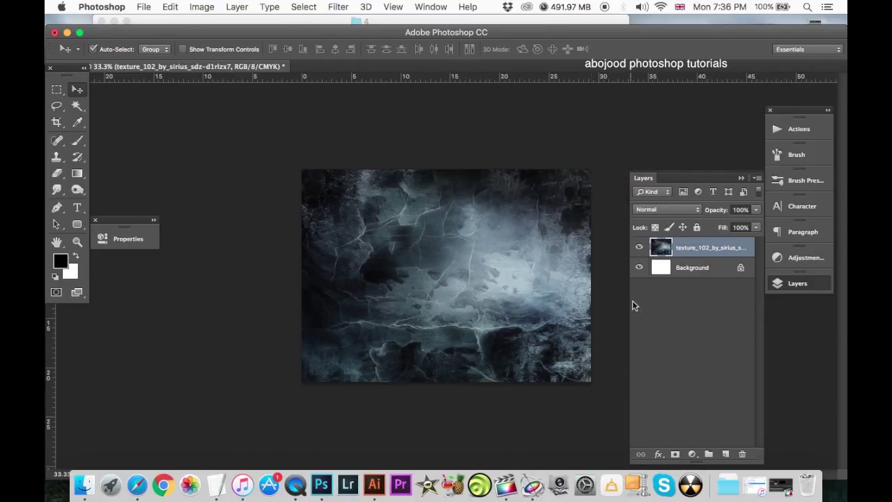
{"action": "left_click", "coordinate": [676, 454]}
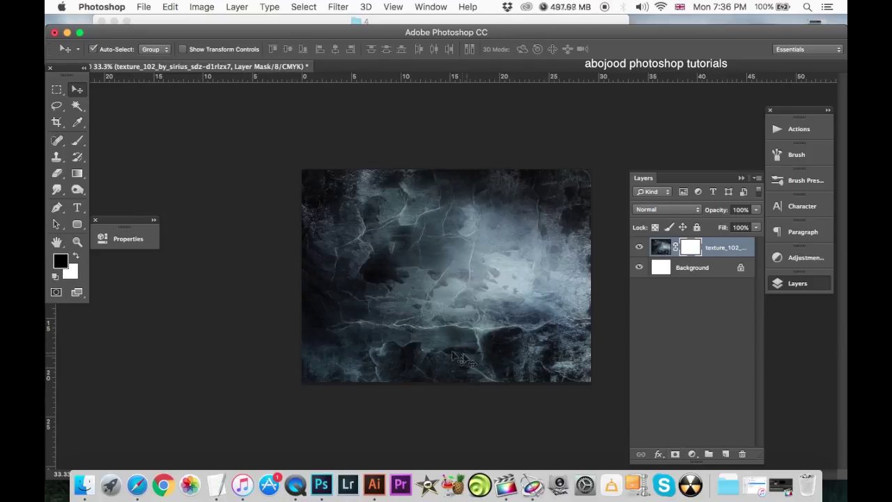
{"action": "left_click", "coordinate": [78, 173]}
{"action": "left_click_drag", "start_coordinate": [448, 321], "coordinate": [456, 354]}
{"action": "key", "text": "ctrl+z"}
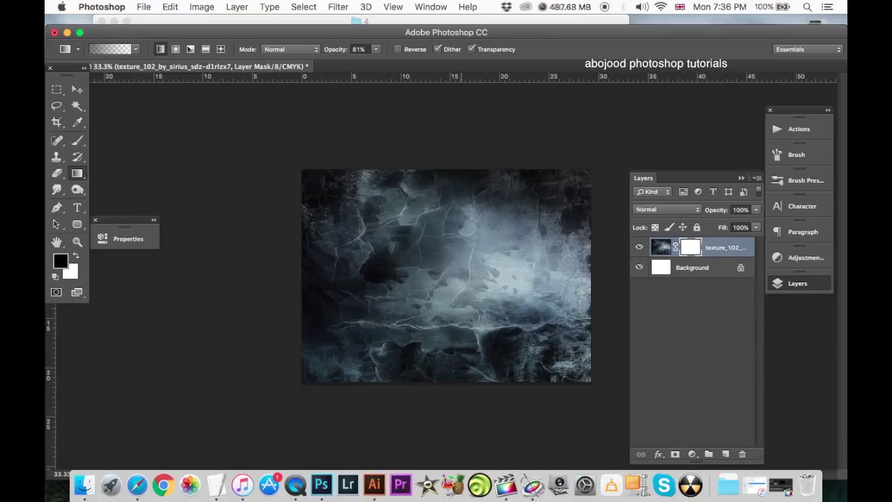
{"action": "left_click_drag", "start_coordinate": [456, 282], "coordinate": [458, 331]}
{"action": "left_click_drag", "start_coordinate": [453, 294], "coordinate": [455, 326]}
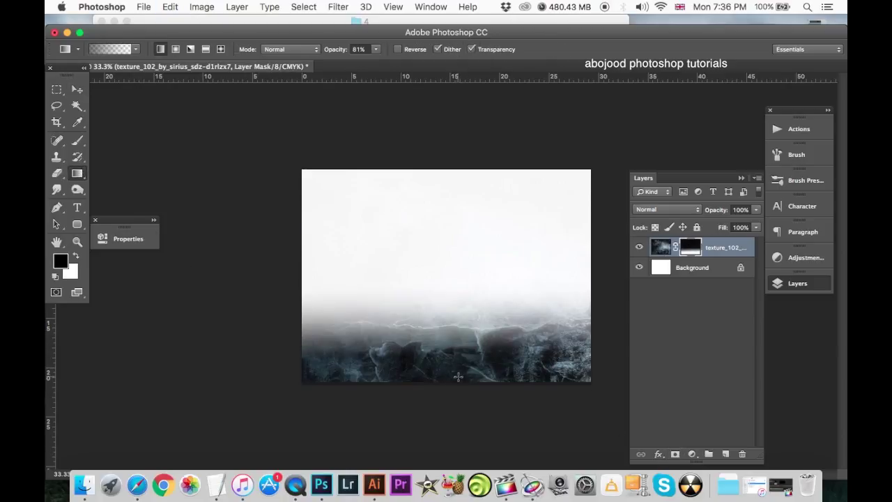
{"action": "key", "text": "ctrl+z"}
{"action": "left_click_drag", "start_coordinate": [462, 275], "coordinate": [463, 327]}
- Switch back to the Move tool and begin placing another image
{"action": "key", "text": "v"}
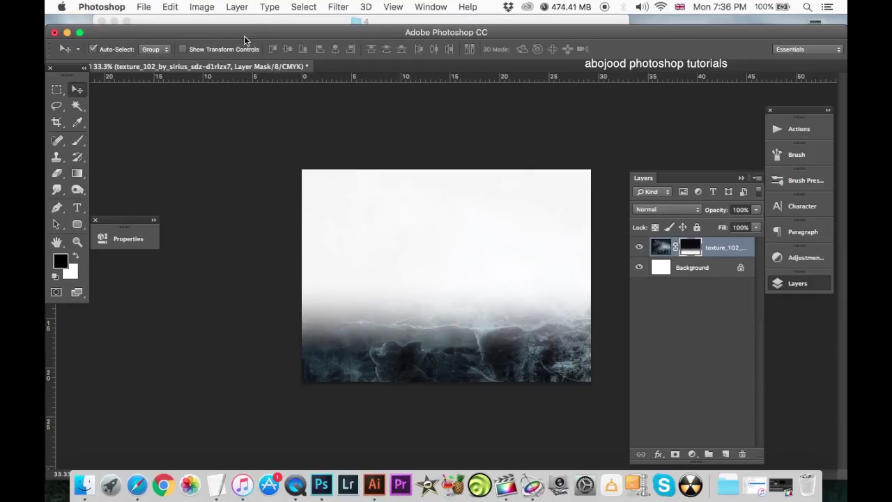
{"action": "left_click", "coordinate": [143, 7]}
{"action": "left_click", "coordinate": [193, 211]}
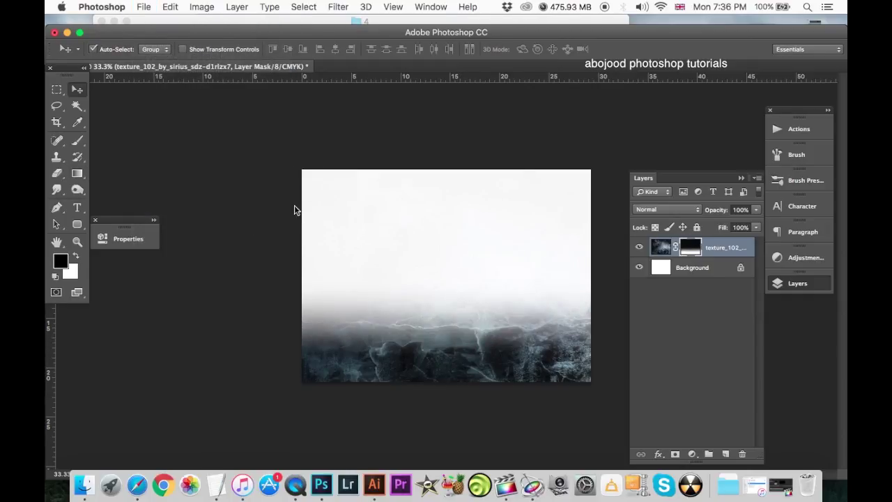
- Place the cloud_stock_18 photo as a new layer
{"action": "scroll", "coordinate": [658, 218], "scroll_direction": "down", "scroll_amount": 3}
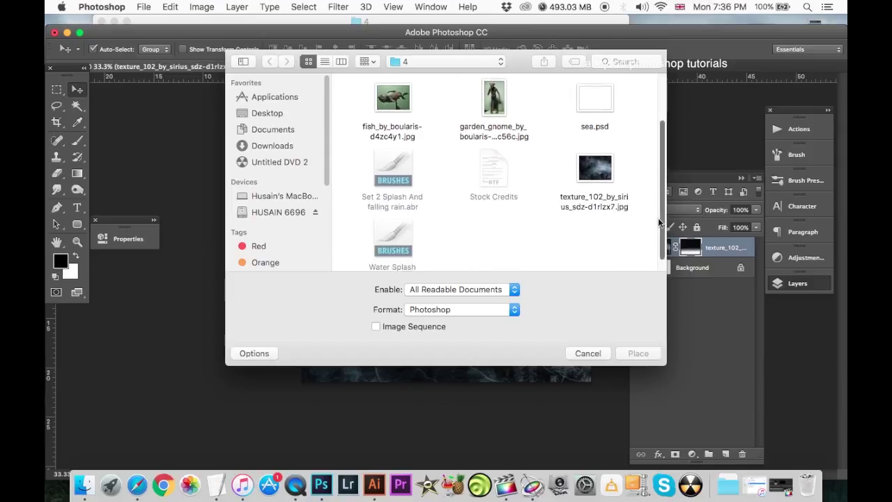
{"action": "scroll", "coordinate": [658, 217], "scroll_direction": "up", "scroll_amount": 3}
{"action": "left_click", "coordinate": [494, 105]}
{"action": "double_click", "coordinate": [494, 111]}
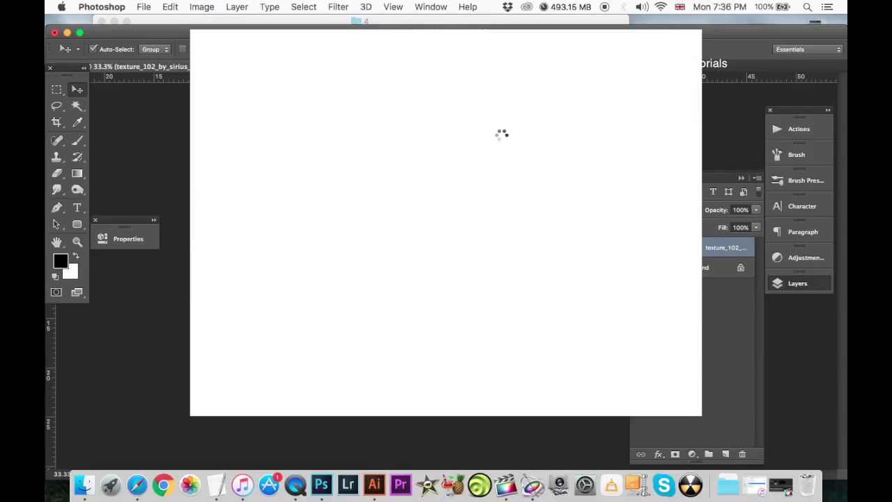
{"action": "key", "text": "Return"}
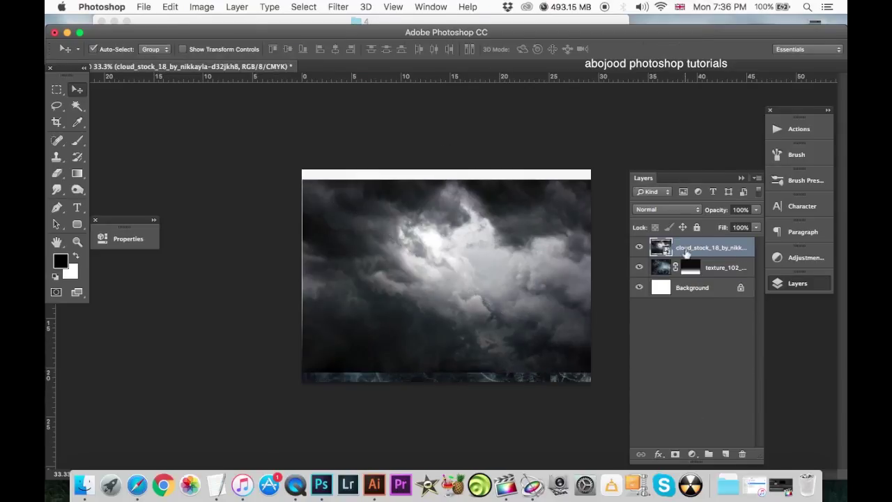
- Move the cloud layer below the texture, shift it up-left, and reselect the texture layer
{"action": "left_click_drag", "start_coordinate": [685, 248], "coordinate": [683, 282]}
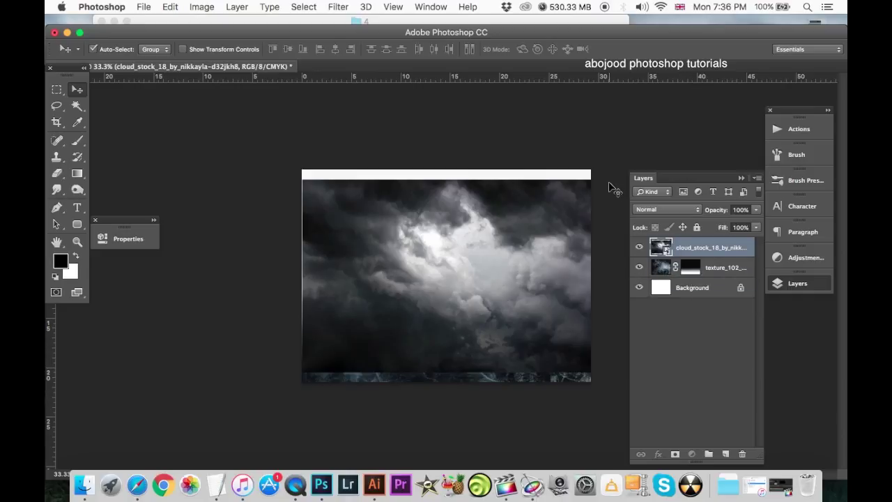
{"action": "key", "text": "ctrl+t"}
{"action": "mouse_move", "coordinate": [503, 223]}
{"action": "left_mouse_down"}
{"action": "mouse_move", "coordinate": [495, 206]}
{"action": "mouse_move", "coordinate": [496, 222]}
{"action": "left_mouse_up"}
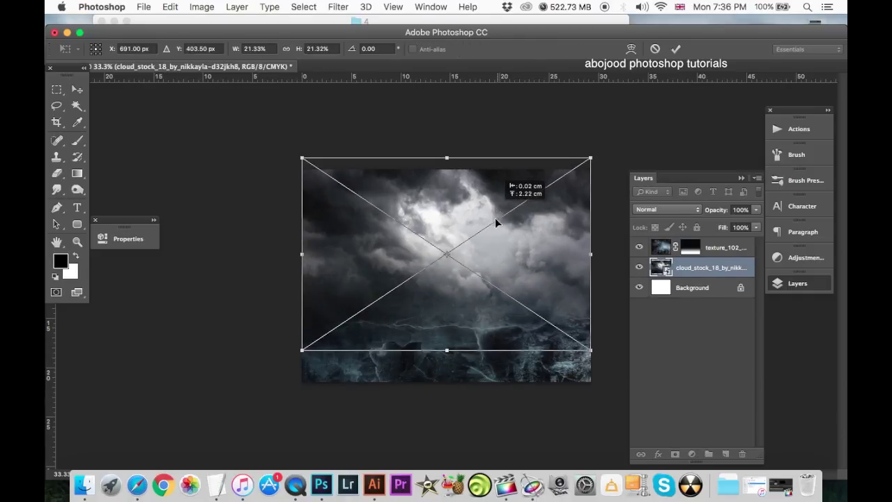
{"action": "key", "text": "Return"}
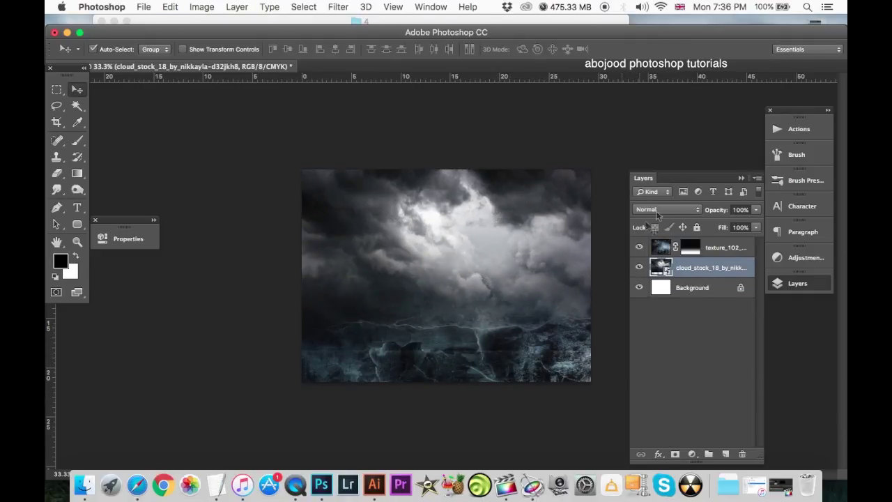
{"action": "right_click", "coordinate": [698, 270]}
{"action": "left_click", "coordinate": [611, 394]}
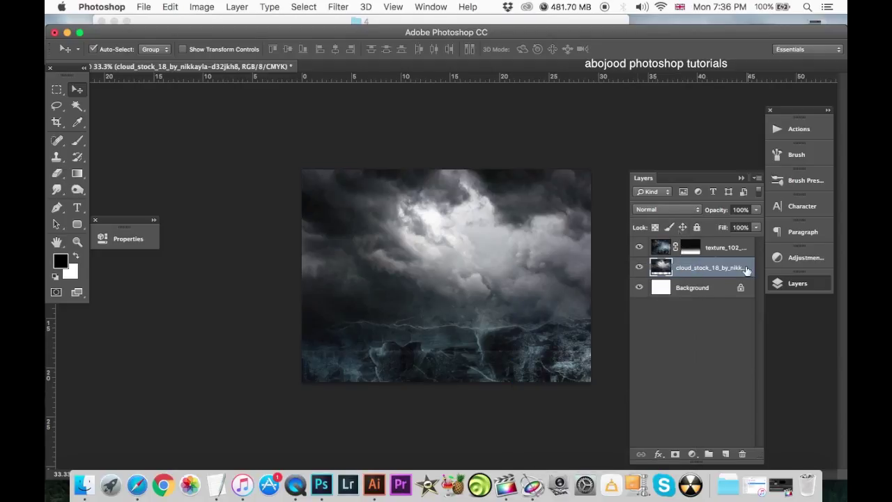
{"action": "left_click", "coordinate": [725, 247]}
{"action": "left_click", "coordinate": [144, 7]}
- Place the elasmosaurus PNG, scale it to about 128%, and move it left of centre
{"action": "left_click", "coordinate": [208, 216]}
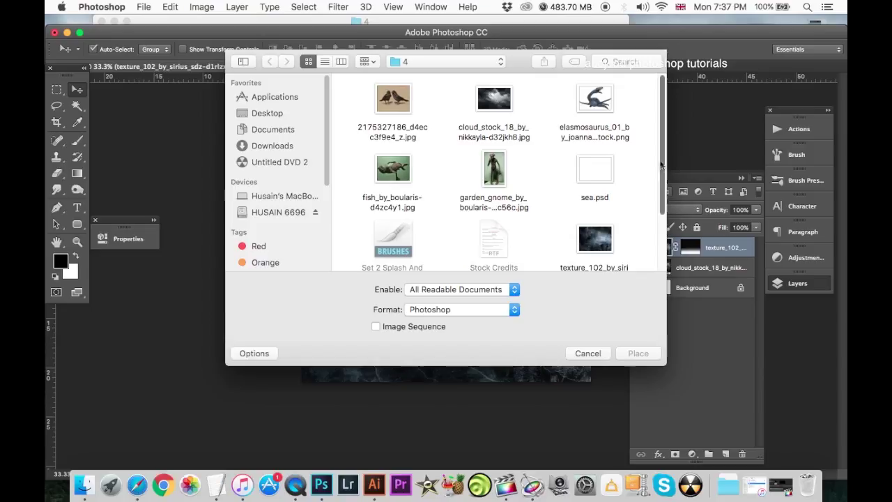
{"action": "double_click", "coordinate": [600, 100]}
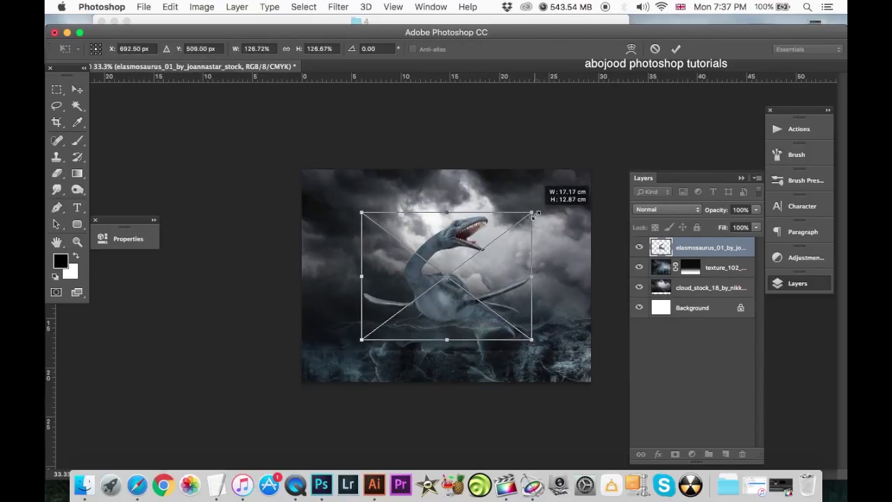
{"action": "left_click_drag", "start_coordinate": [514, 224], "coordinate": [529, 213]}
{"action": "left_click_drag", "start_coordinate": [473, 282], "coordinate": [429, 287]}
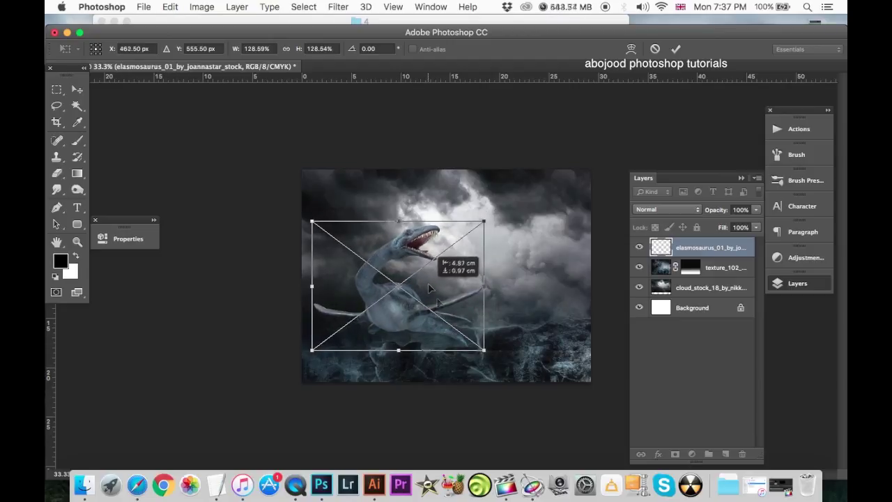
{"action": "key", "text": "super+plus"}
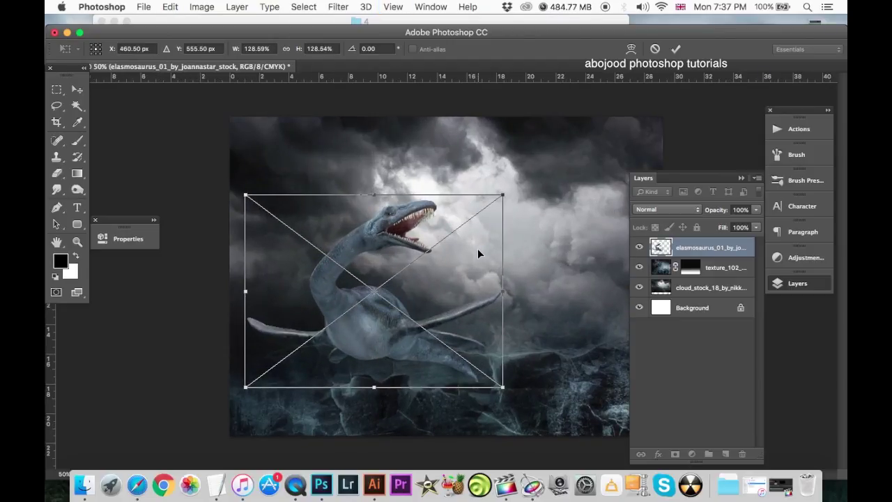
{"action": "double_click", "coordinate": [338, 279]}
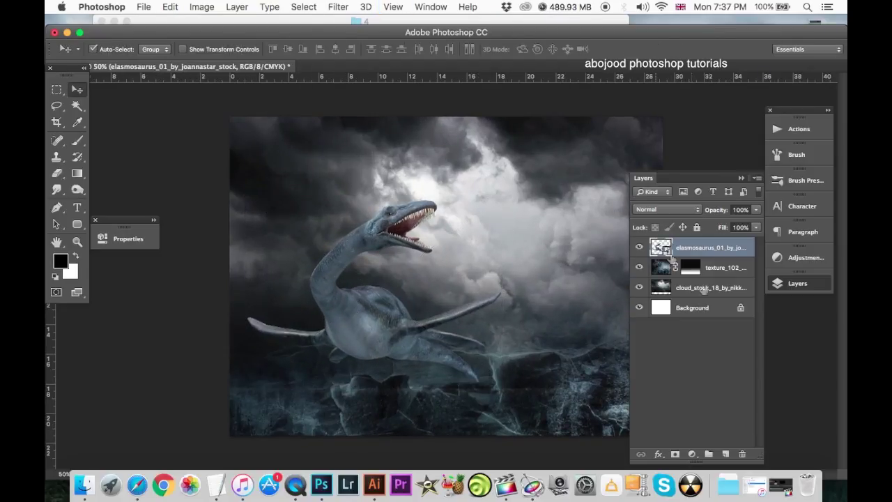
- Tint the monster green with a clipped Hue/Saturation layer: Hue -46, Saturation +15
{"action": "right_click", "coordinate": [711, 249]}
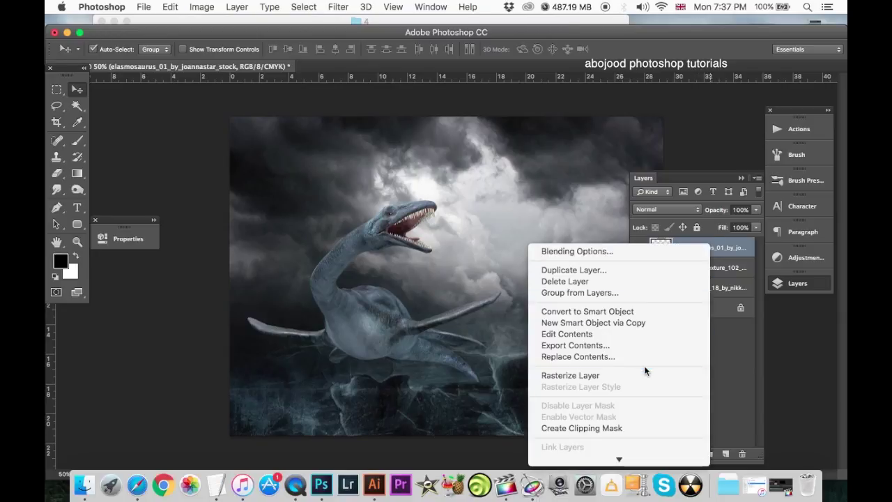
{"action": "left_click", "coordinate": [692, 453]}
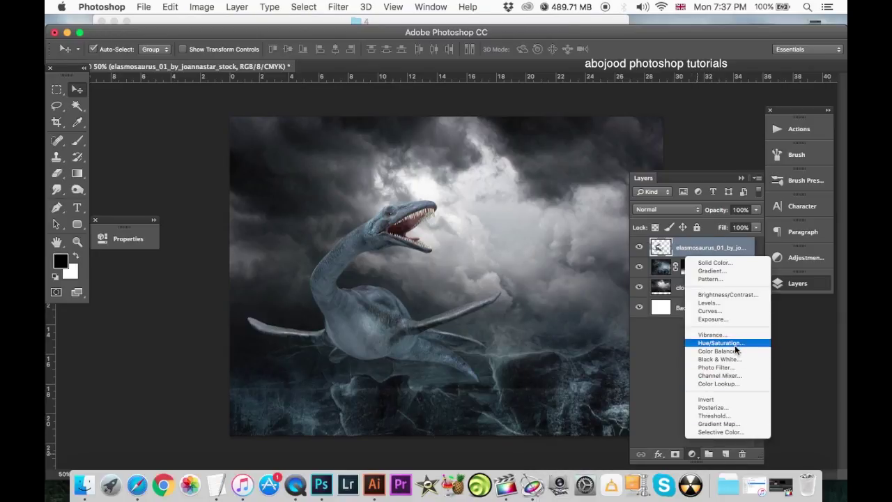
{"action": "left_click", "coordinate": [734, 344]}
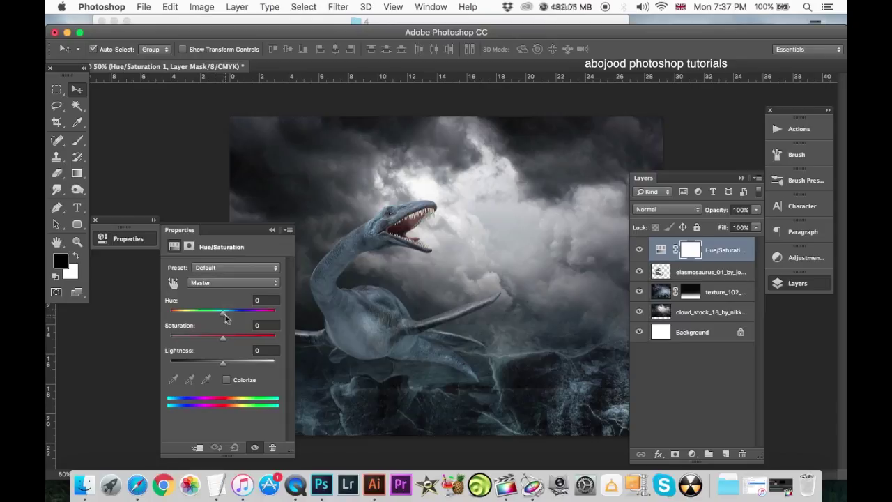
{"action": "left_click_drag", "start_coordinate": [211, 319], "coordinate": [206, 317]}
{"action": "left_click", "coordinate": [198, 447]}
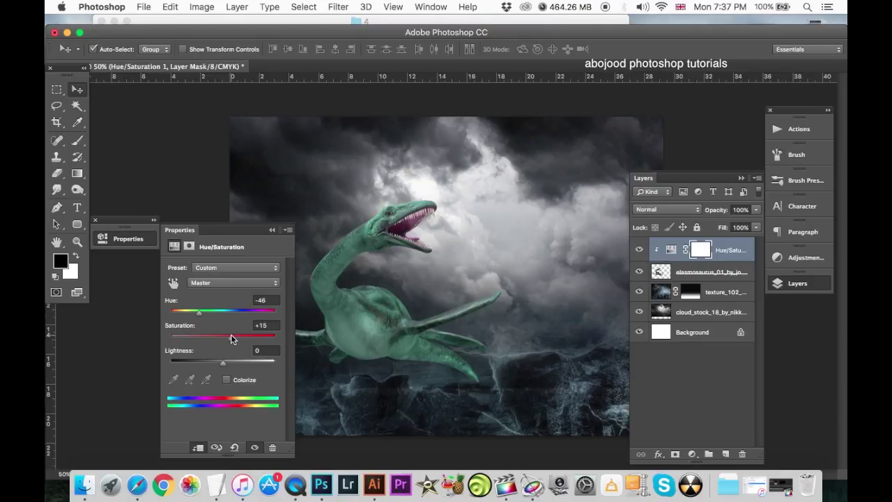
{"action": "left_click", "coordinate": [272, 229]}
{"action": "left_click", "coordinate": [639, 250]}
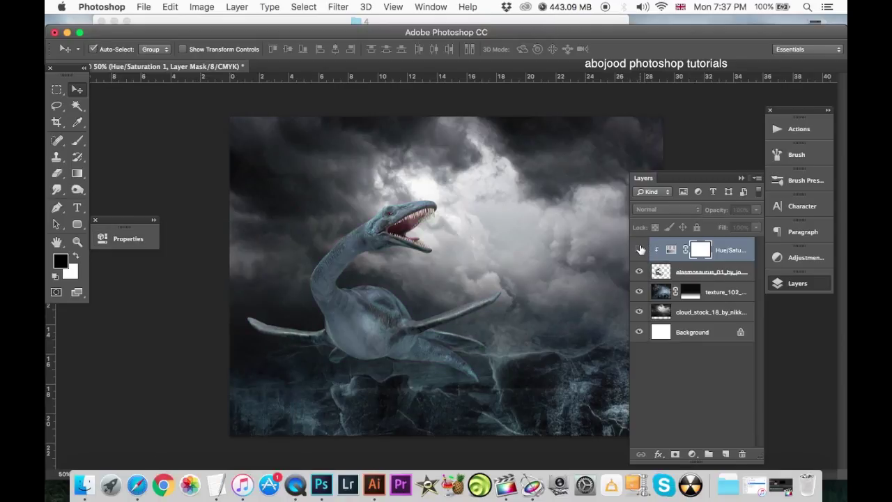
{"action": "key", "text": "super+minus"}
{"action": "key", "text": "super+plus"}
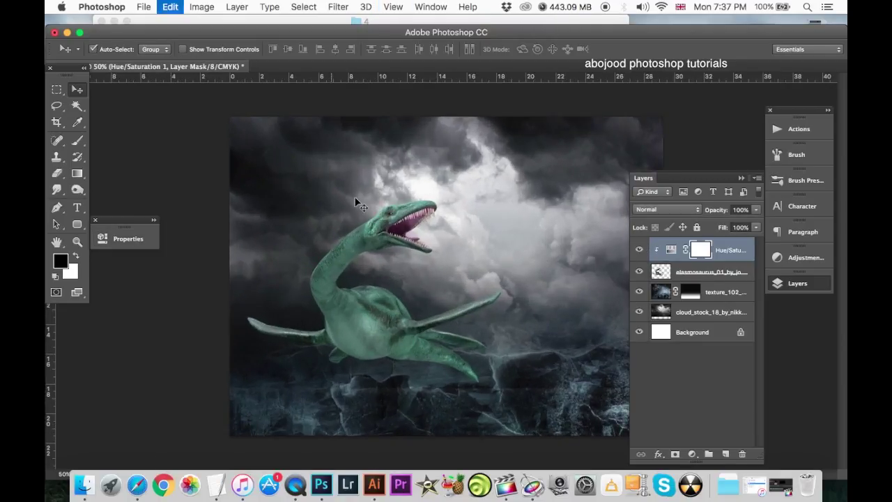
- Stretch the sea monster slightly taller and nudge it down
{"action": "key", "text": "Return"}
{"action": "left_click", "coordinate": [711, 271]}
{"action": "key", "text": "super+t"}
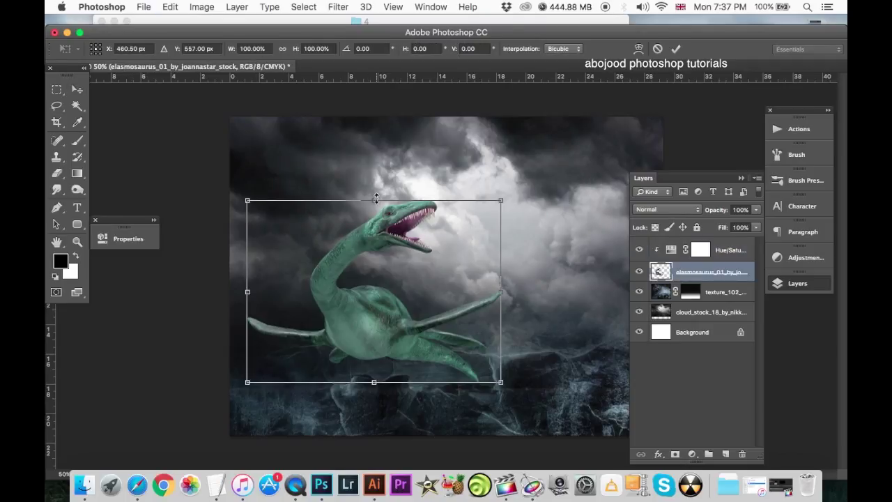
{"action": "left_click_drag", "start_coordinate": [376, 198], "coordinate": [375, 179]}
{"action": "left_click_drag", "start_coordinate": [442, 281], "coordinate": [443, 289]}
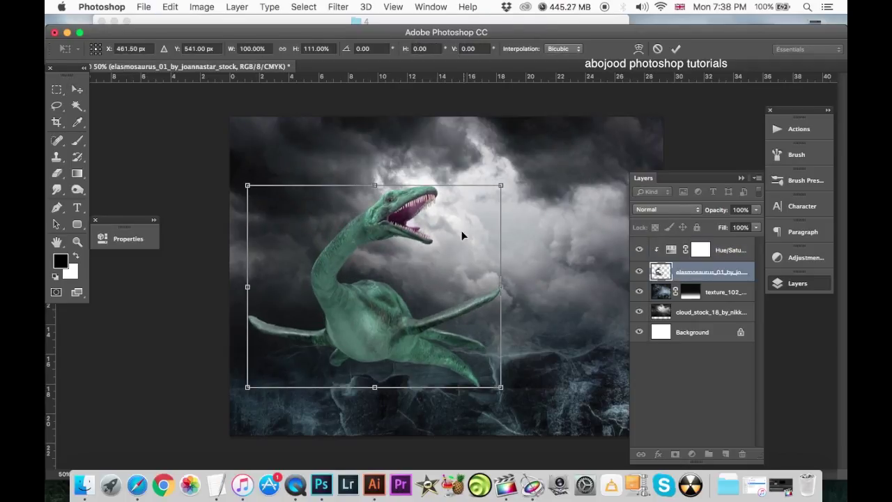
{"action": "key", "text": "Return"}
- Save the document, confirming the format options
{"action": "key", "text": "super+minus"}
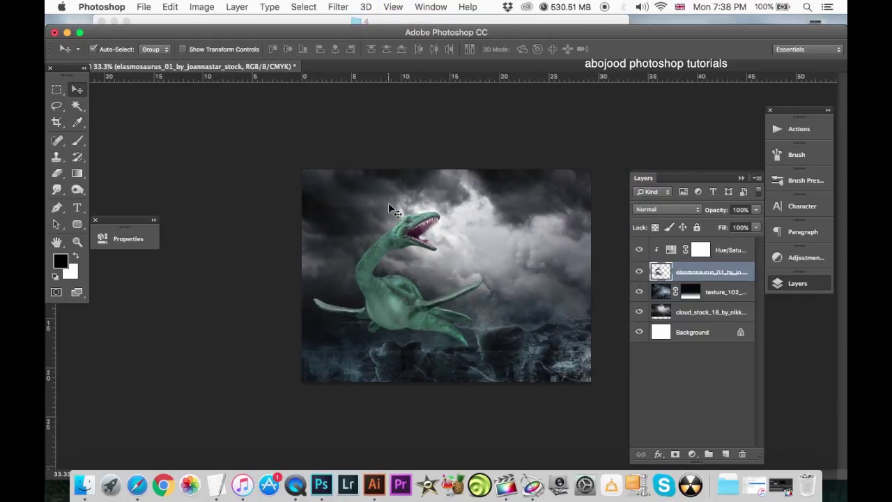
{"action": "key", "text": "super+s"}
{"action": "left_click", "coordinate": [519, 196]}
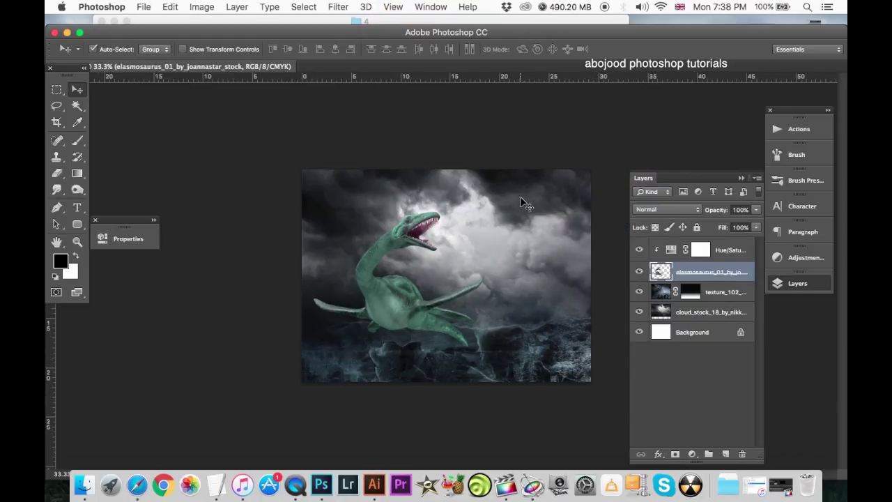
- Place fish_by_boularis as an embedded layer and scale it down to about 25%
{"action": "left_click", "coordinate": [729, 257]}
{"action": "left_click", "coordinate": [143, 7]}
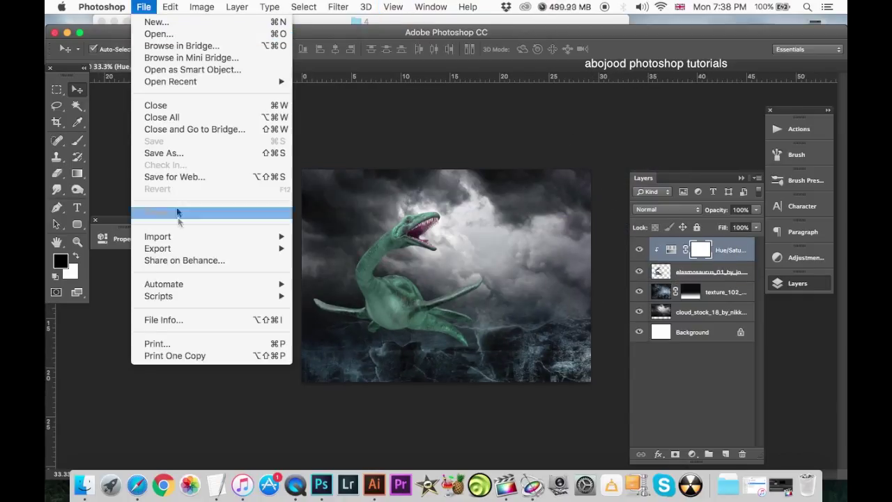
{"action": "left_click", "coordinate": [251, 235]}
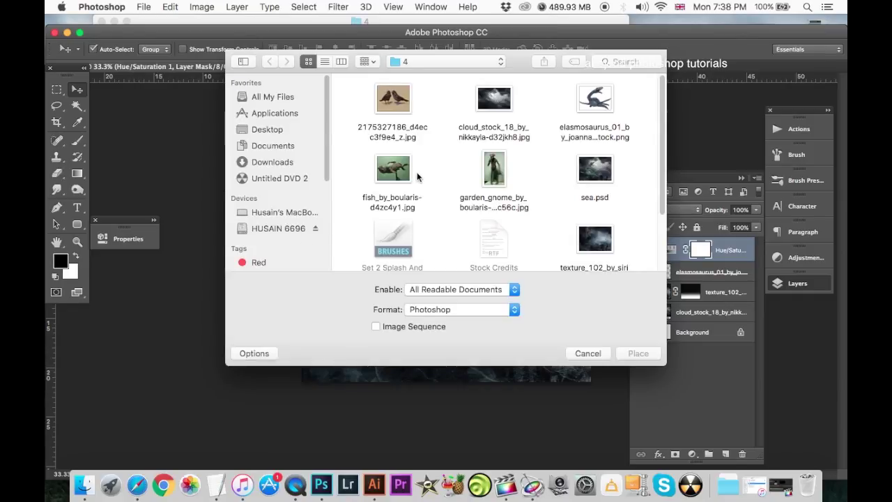
{"action": "left_click", "coordinate": [408, 172]}
{"action": "double_click", "coordinate": [408, 171]}
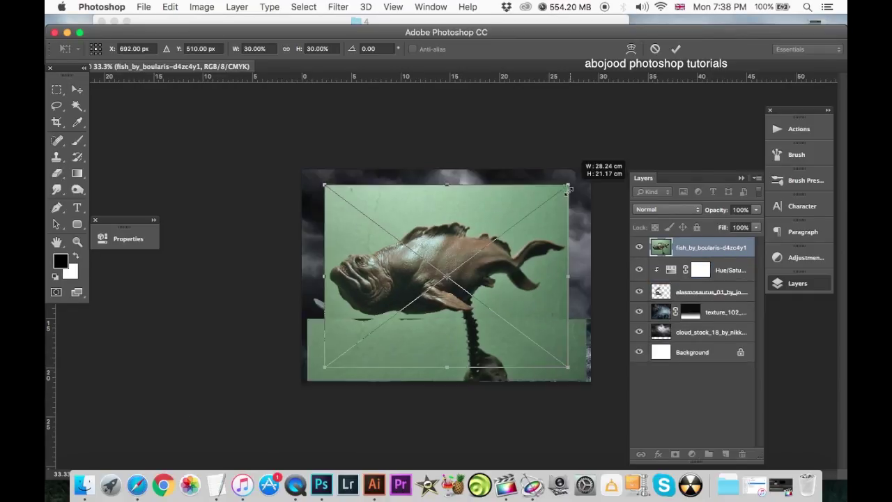
{"action": "left_click_drag", "start_coordinate": [585, 180], "coordinate": [562, 189]}
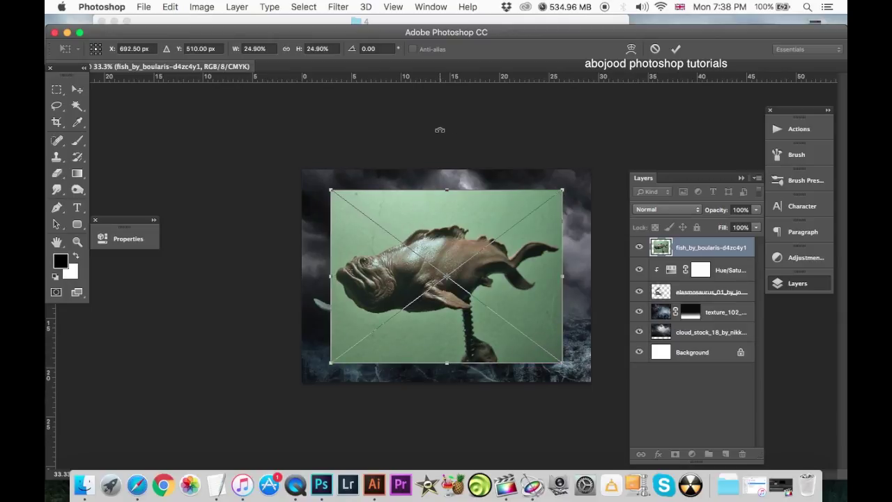
- Commit the fish placement and rasterize the fish layer
{"action": "key", "text": "Return"}
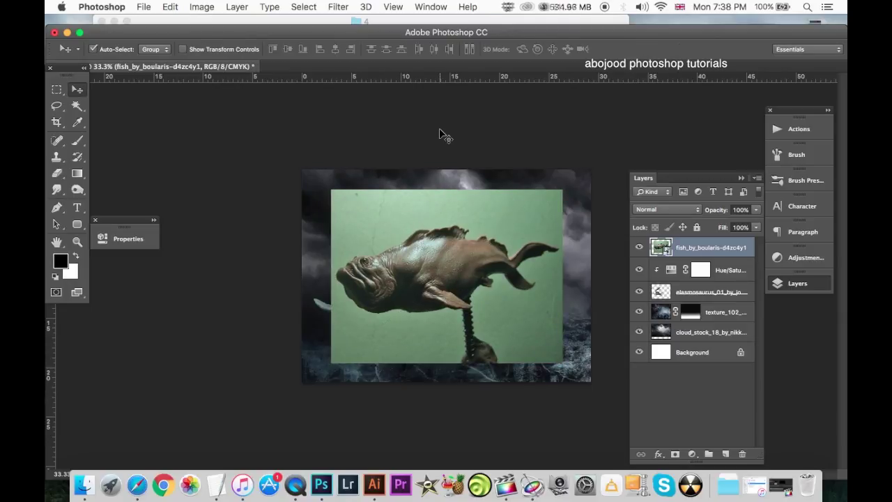
{"action": "key", "text": "super+plus"}
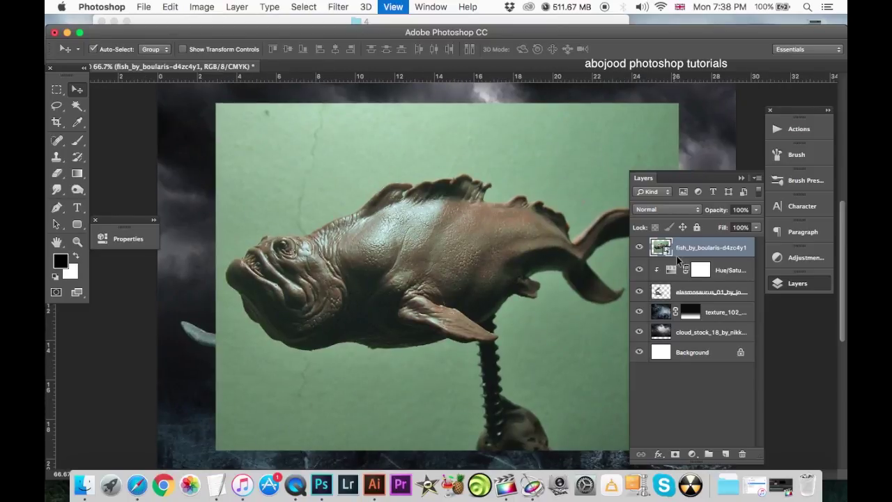
{"action": "right_click", "coordinate": [697, 248]}
{"action": "left_click", "coordinate": [606, 380]}
- Quick-select the fish's body, fins and tail, using a size-20 brush for the tail
{"action": "left_click_drag", "start_coordinate": [77, 106], "coordinate": [122, 105]}
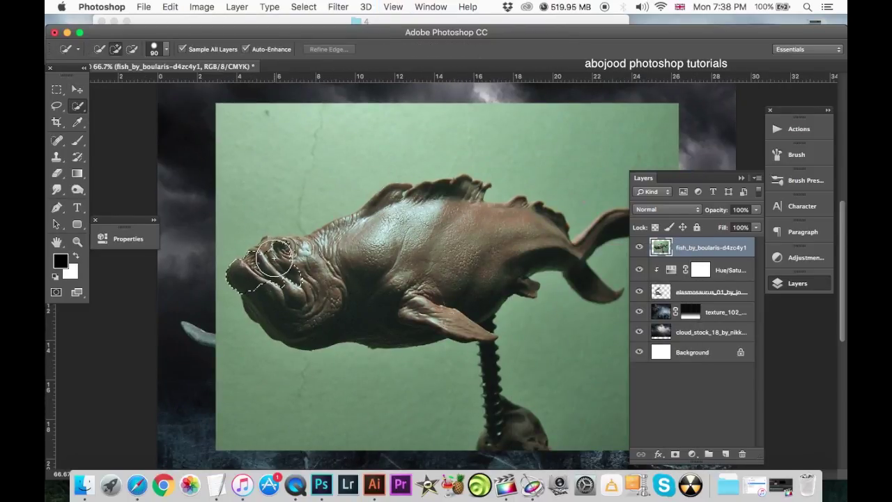
{"action": "mouse_move", "coordinate": [354, 321]}
{"action": "left_mouse_down"}
{"action": "mouse_move", "coordinate": [380, 218]}
{"action": "mouse_move", "coordinate": [280, 243]}
{"action": "left_mouse_up"}
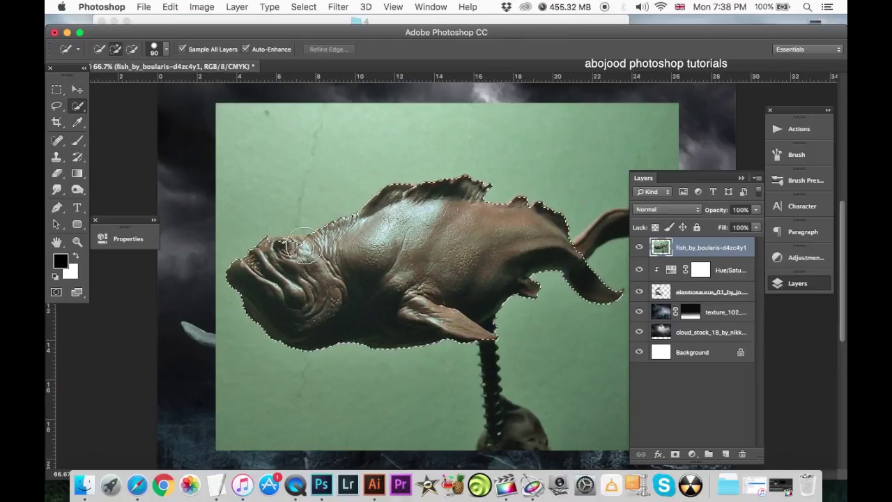
{"action": "left_click_drag", "start_coordinate": [464, 260], "coordinate": [339, 235]}
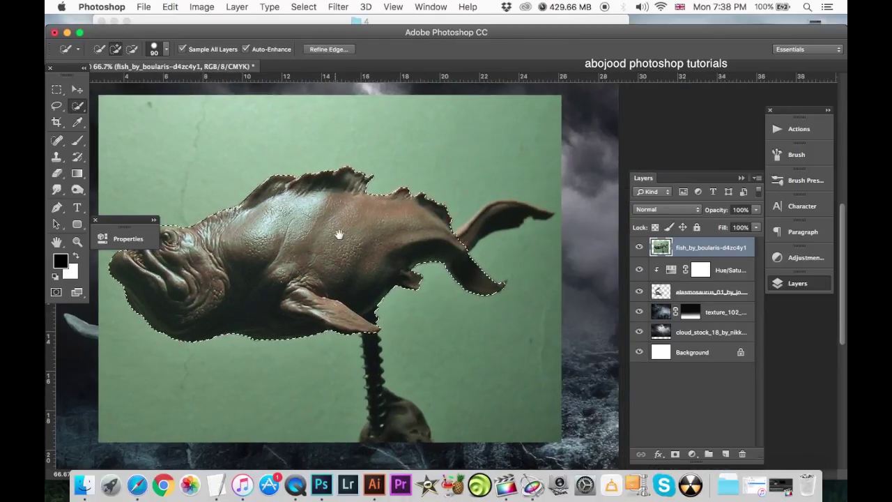
{"action": "key", "text": "bracketleft"}
{"action": "key", "text": "bracketleft"}
{"action": "key", "text": "bracketleft"}
{"action": "key", "text": "bracketleft"}
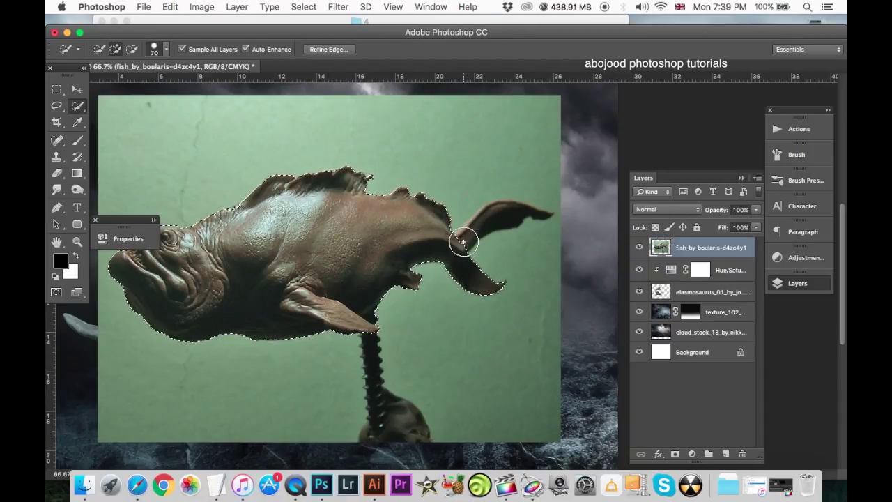
{"action": "key", "text": "bracketleft"}
{"action": "key", "text": "bracketleft"}
{"action": "key", "text": "bracketleft"}
{"action": "mouse_move", "coordinate": [465, 240]}
{"action": "left_mouse_down"}
{"action": "mouse_move", "coordinate": [488, 207]}
{"action": "mouse_move", "coordinate": [538, 218]}
{"action": "left_mouse_up"}
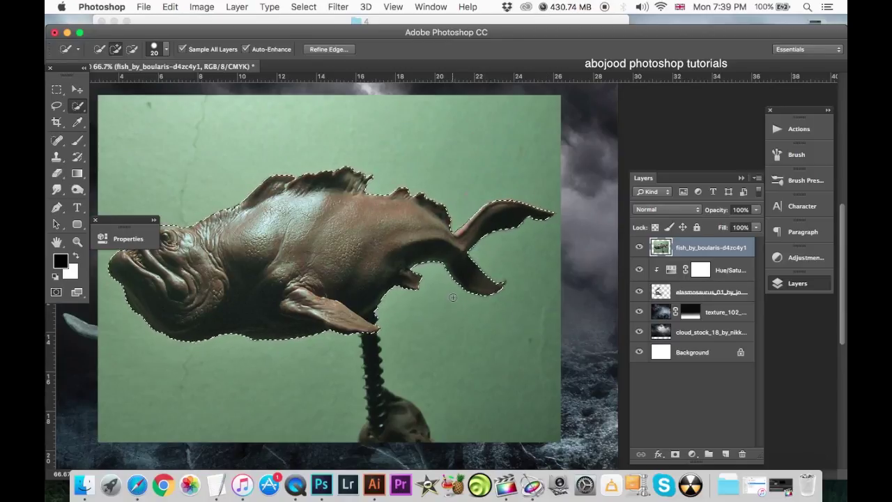
- Mask the fish layer from its selection so the green backdrop is hidden
{"action": "key", "text": "super+minus"}
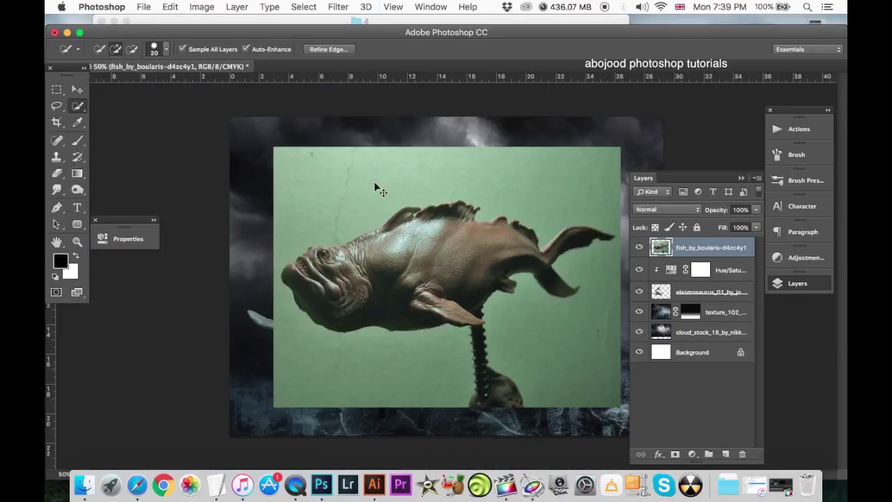
{"action": "key", "text": "super+shift+i"}
{"action": "left_click", "coordinate": [674, 454]}
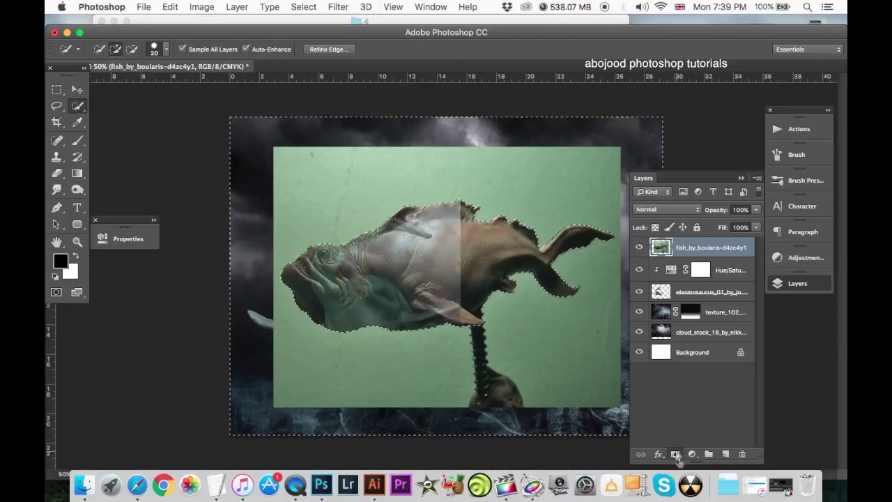
{"action": "key", "text": "super+z"}
{"action": "key", "text": "super+shift+i"}
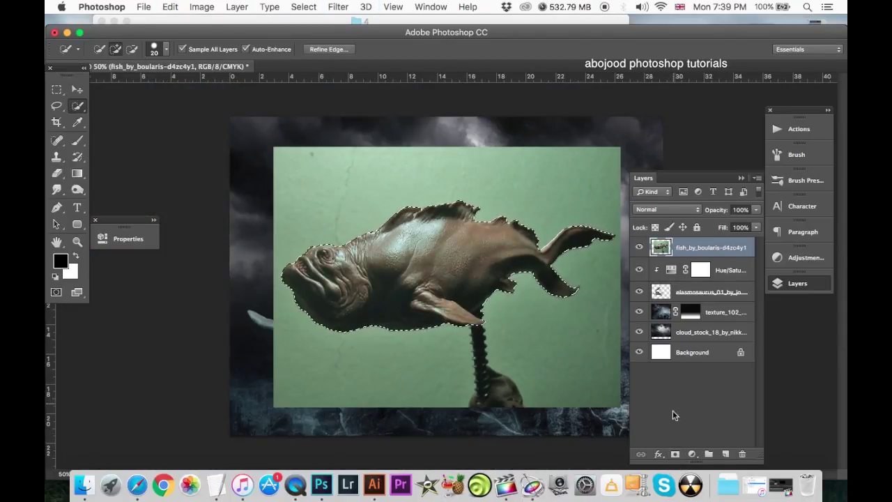
{"action": "left_click", "coordinate": [674, 454]}
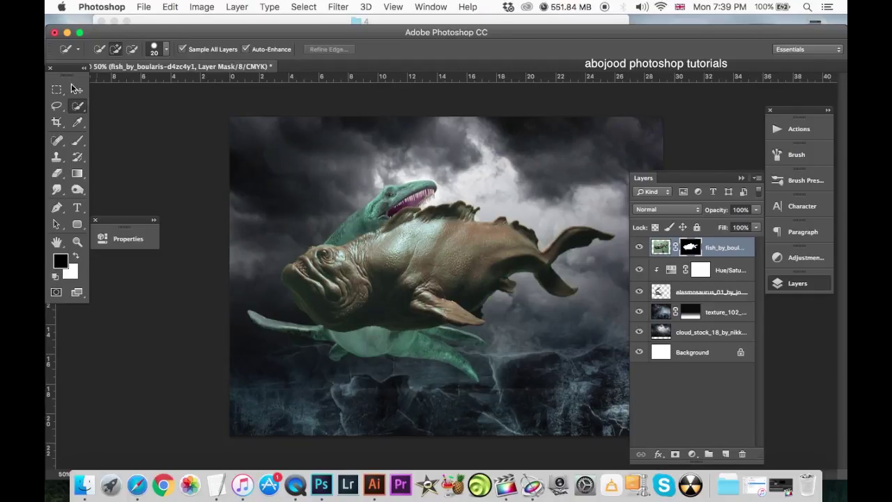
- Move the cut-out fish up and to the right among the clouds
{"action": "key", "text": "v"}
{"action": "left_click_drag", "start_coordinate": [455, 275], "coordinate": [490, 249]}
{"action": "key", "text": "super+minus"}
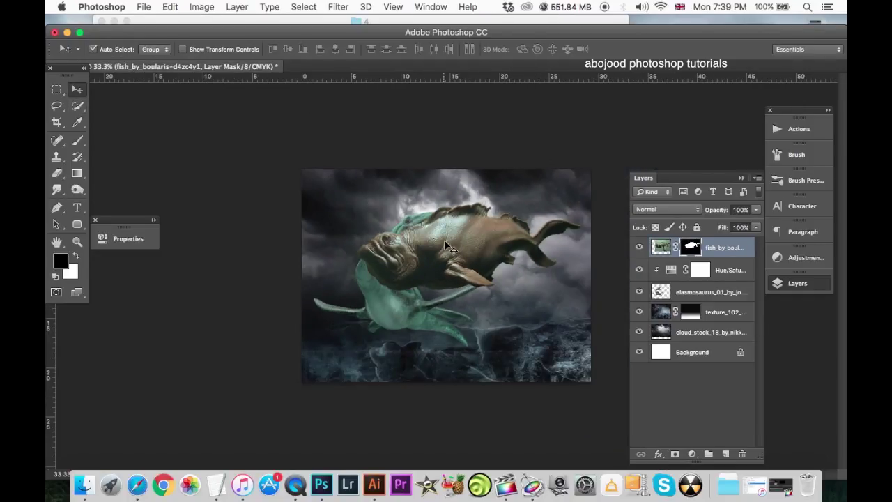
{"action": "left_click_drag", "start_coordinate": [451, 248], "coordinate": [518, 271]}
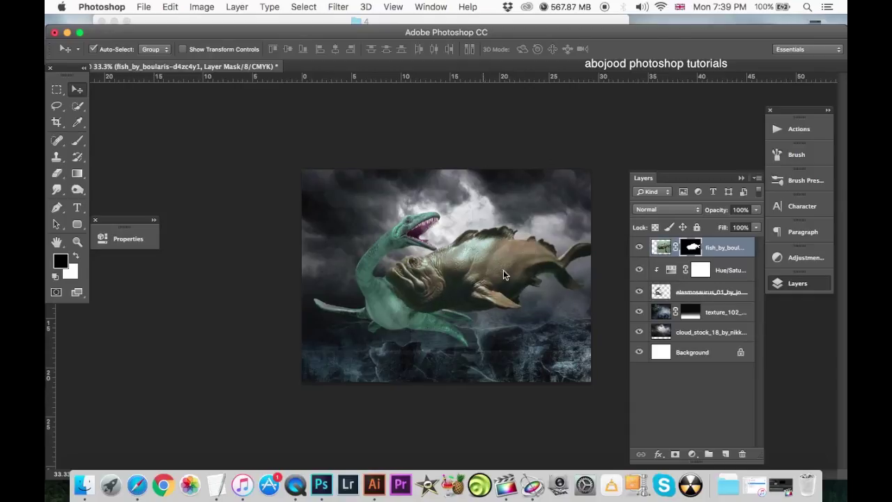
{"action": "key", "text": "super+t"}
- Scale the fish to about 47% low on the right, then nudge the sea monster
{"action": "left_click_drag", "start_coordinate": [619, 199], "coordinate": [577, 214]}
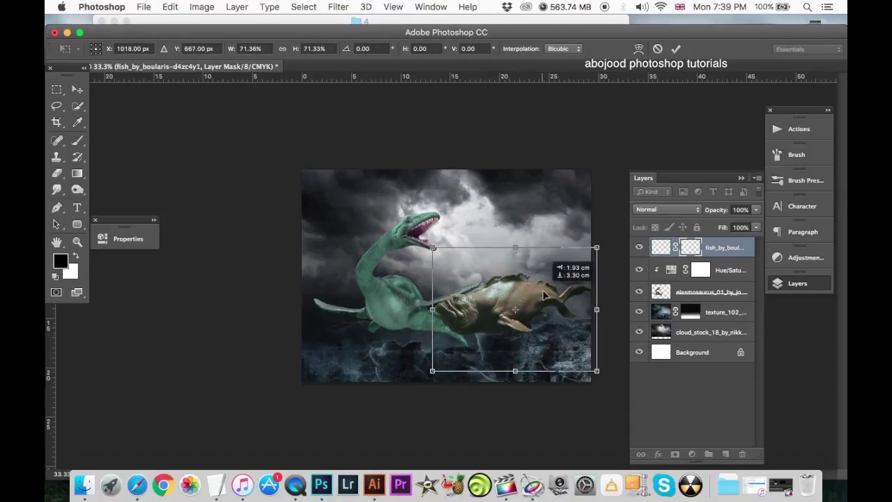
{"action": "left_click_drag", "start_coordinate": [534, 283], "coordinate": [560, 315]}
{"action": "left_click_drag", "start_coordinate": [438, 247], "coordinate": [457, 262]}
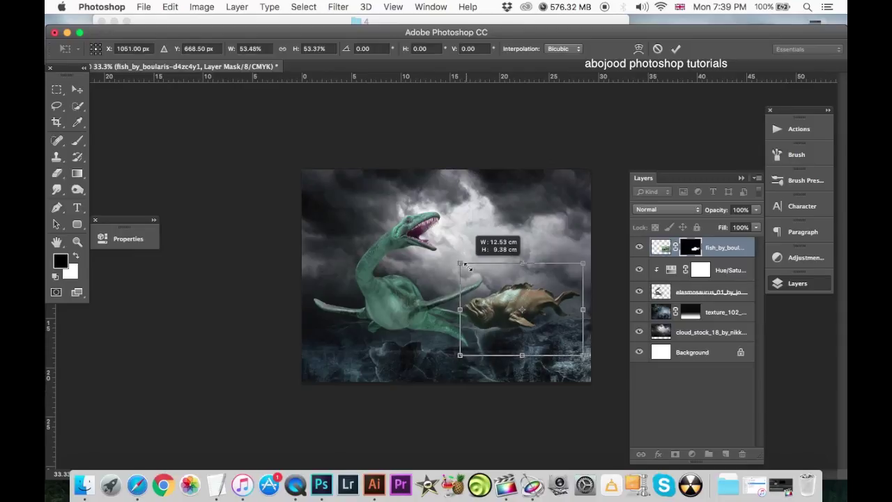
{"action": "left_click_drag", "start_coordinate": [465, 266], "coordinate": [476, 279]}
{"action": "mouse_move", "coordinate": [537, 301]}
{"action": "left_mouse_down"}
{"action": "mouse_move", "coordinate": [547, 309]}
{"action": "mouse_move", "coordinate": [561, 300]}
{"action": "left_mouse_up"}
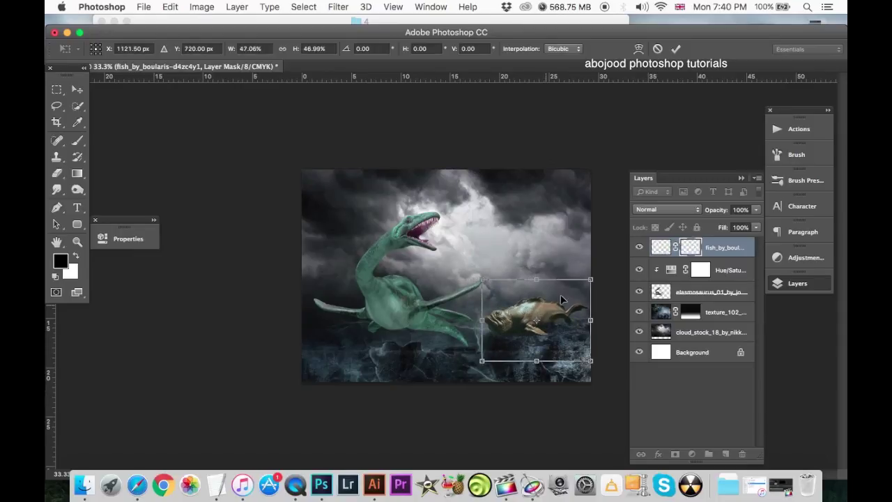
{"action": "key", "text": "Return"}
{"action": "left_click_drag", "start_coordinate": [385, 297], "coordinate": [378, 299]}
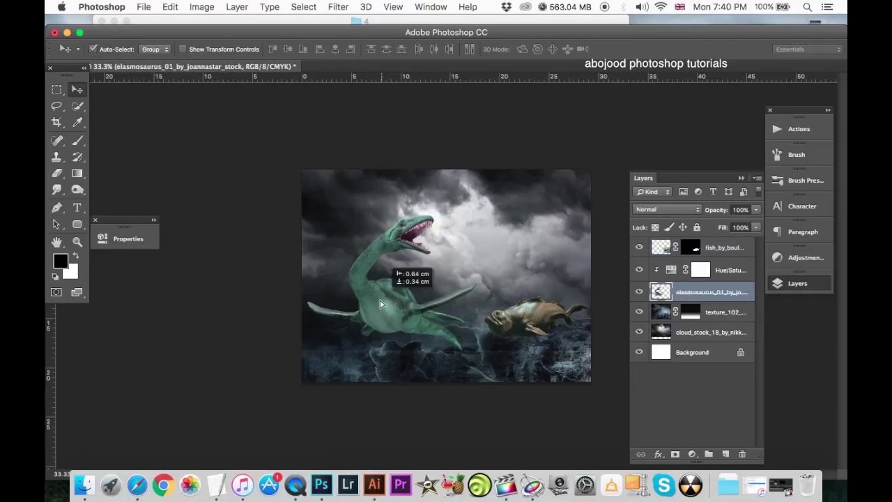
- Add a new empty layer above the fish layer
{"action": "left_click", "coordinate": [724, 318]}
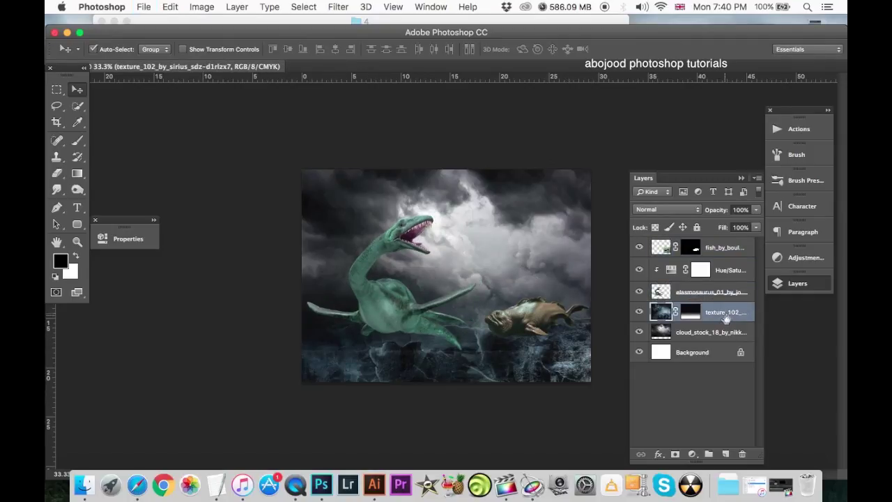
{"action": "left_click", "coordinate": [730, 249]}
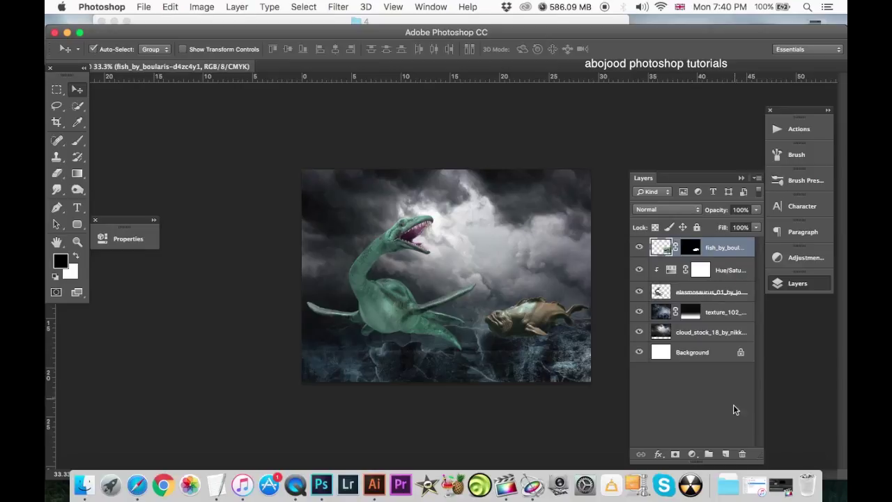
{"action": "left_click", "coordinate": [724, 453]}
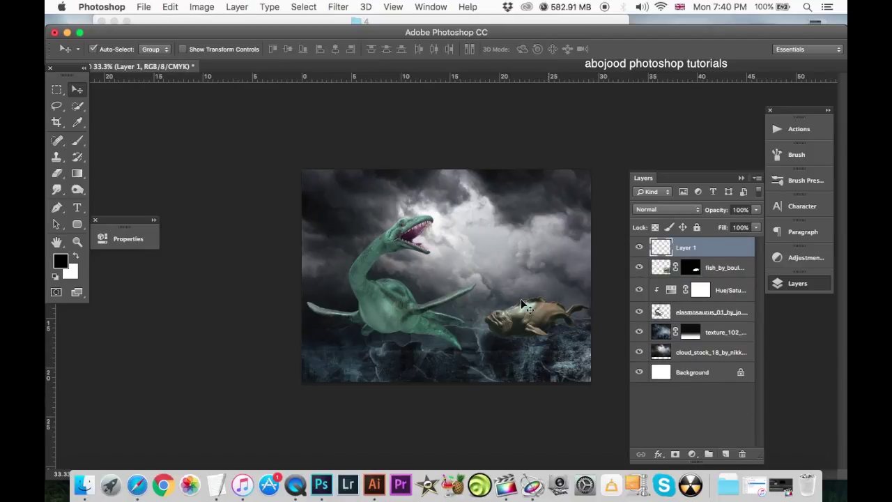
- Hide the elasmosaurus and fish layers, then add an empty layer above Layer 1
{"action": "left_click", "coordinate": [415, 310]}
{"action": "left_click", "coordinate": [639, 311]}
{"action": "left_click", "coordinate": [555, 323]}
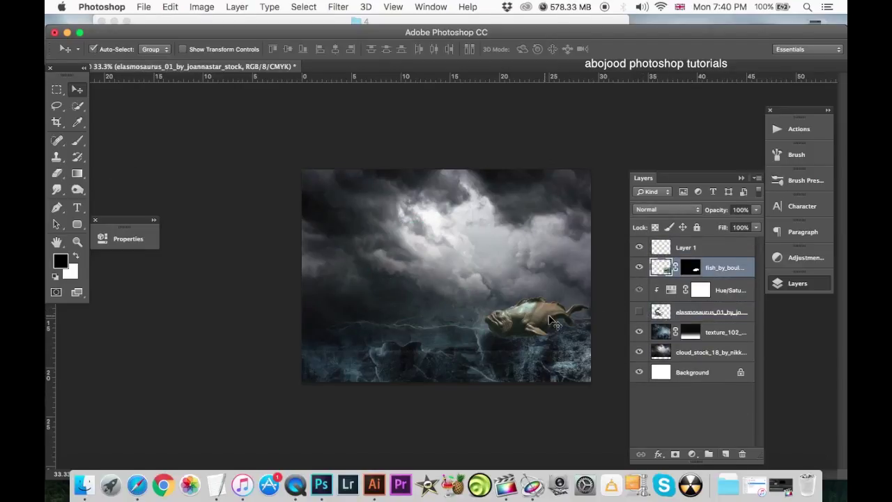
{"action": "left_click", "coordinate": [639, 267]}
{"action": "key", "text": "super+plus"}
{"action": "left_click", "coordinate": [707, 248]}
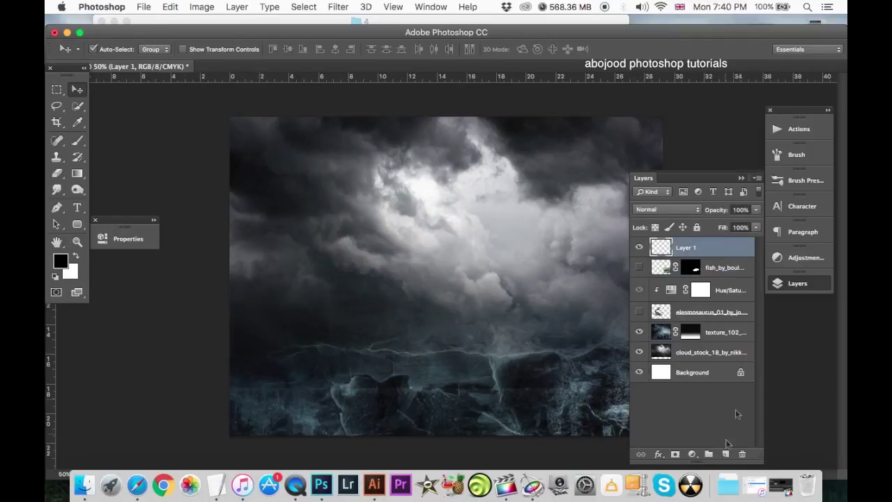
{"action": "left_click", "coordinate": [725, 454]}
{"action": "type", "text": "splash"}
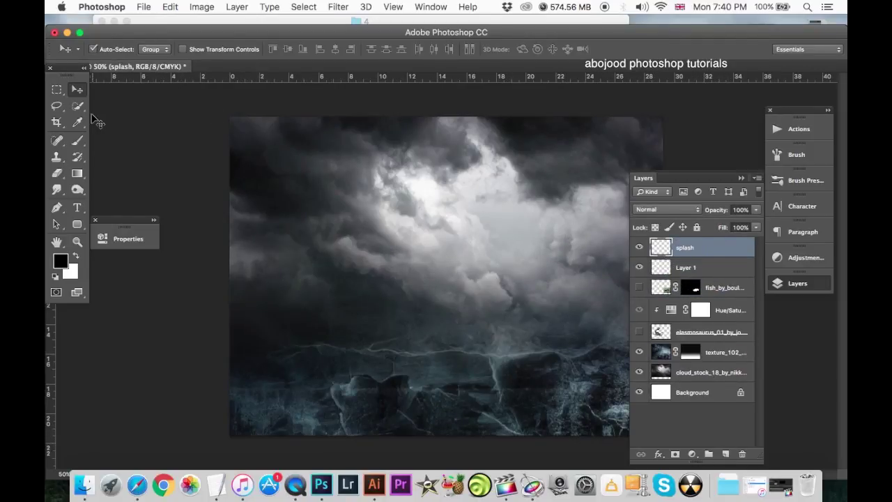
- Select the Water 07 splash brush from the brush presets
{"action": "key", "text": "b"}
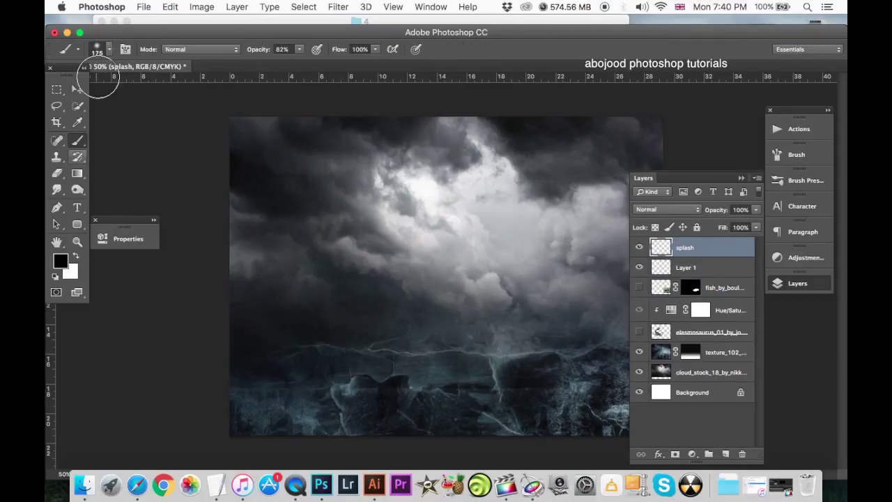
{"action": "left_click", "coordinate": [97, 49]}
{"action": "scroll", "coordinate": [302, 265], "scroll_direction": "down", "scroll_amount": 10}
{"action": "scroll", "coordinate": [305, 362], "scroll_direction": "down", "scroll_amount": 10}
{"action": "mouse_move", "coordinate": [307, 398]}
{"action": "left_mouse_down"}
{"action": "mouse_move", "coordinate": [304, 441]}
{"action": "mouse_move", "coordinate": [327, 352]}
{"action": "left_mouse_up"}
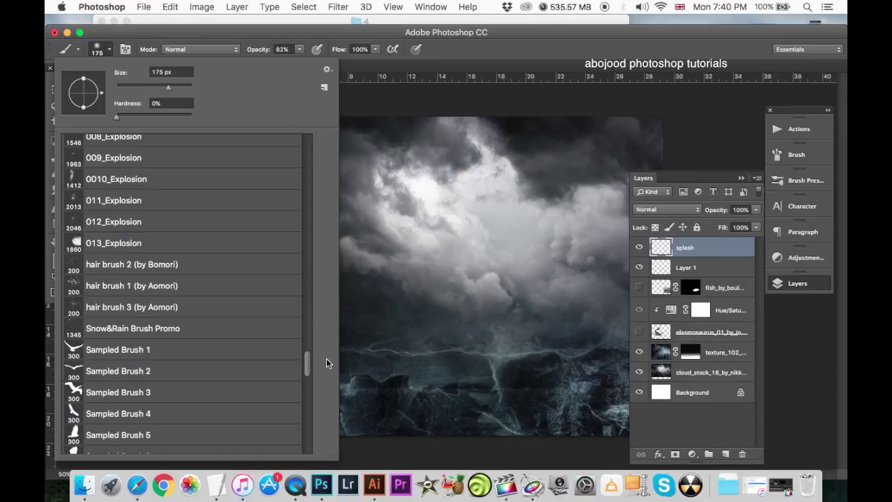
{"action": "left_click_drag", "start_coordinate": [326, 351], "coordinate": [314, 442]}
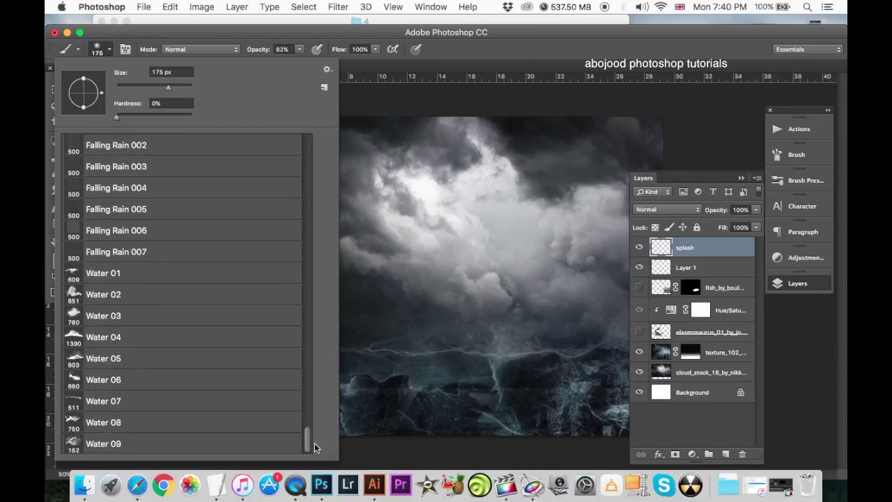
{"action": "double_click", "coordinate": [101, 399]}
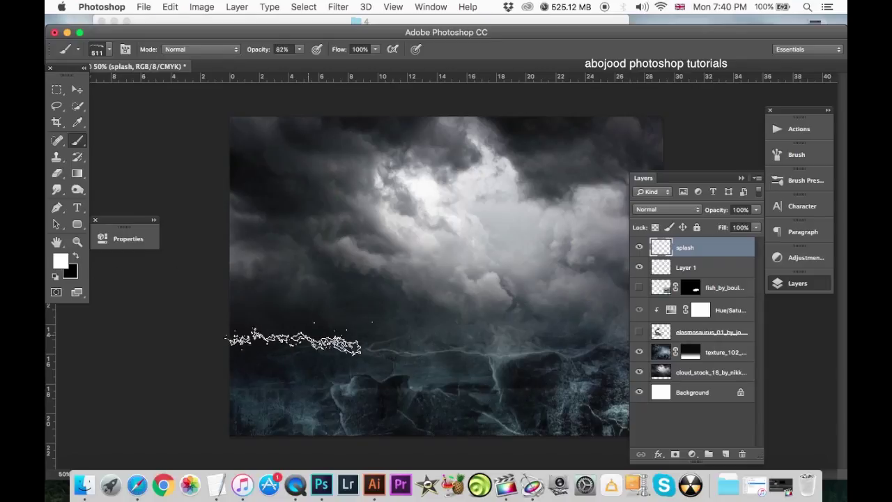
- Stamp white splashes across the lower sea at 700 px and 1700 px brush sizes
{"action": "key", "text": "bracketright"}
{"action": "key", "text": "bracketright"}
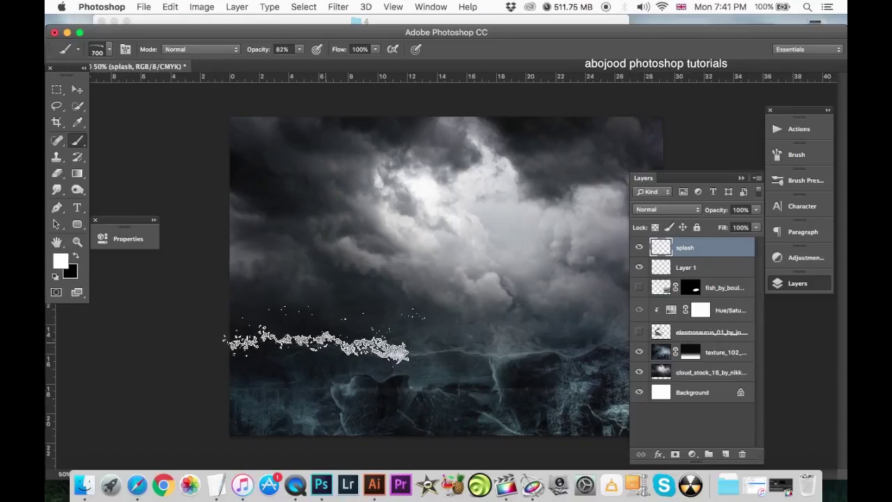
{"action": "left_click", "coordinate": [317, 343]}
{"action": "key", "text": "super+minus"}
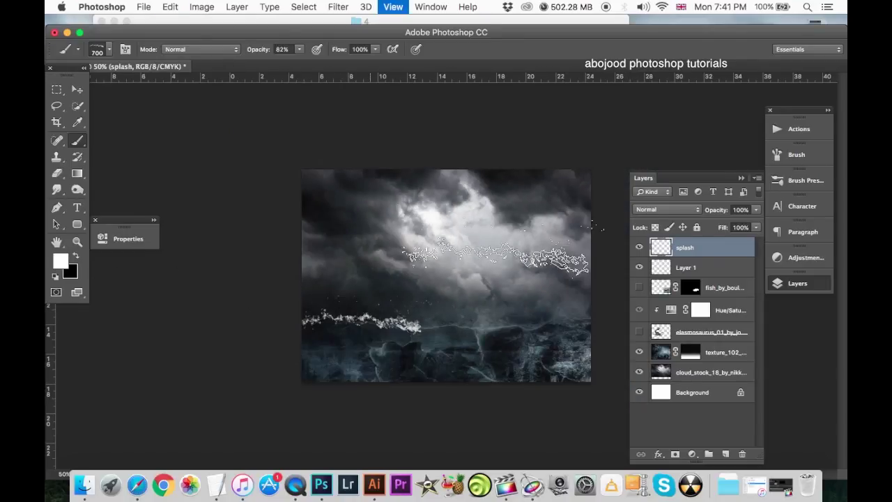
{"action": "key", "text": "super+minus"}
{"action": "key", "text": "bracketright"}
{"action": "key", "text": "bracketright"}
{"action": "key", "text": "bracketright"}
{"action": "key", "text": "bracketright"}
{"action": "key", "text": "bracketright"}
{"action": "key", "text": "bracketright"}
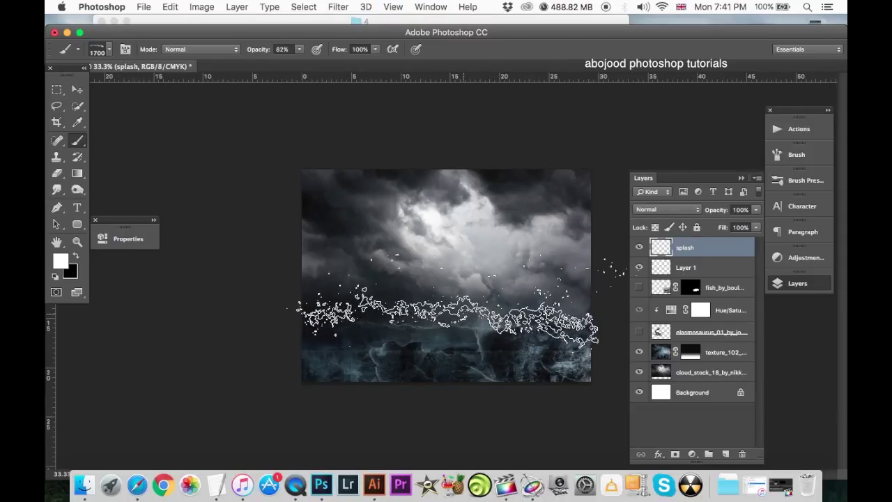
{"action": "left_click", "coordinate": [453, 320]}
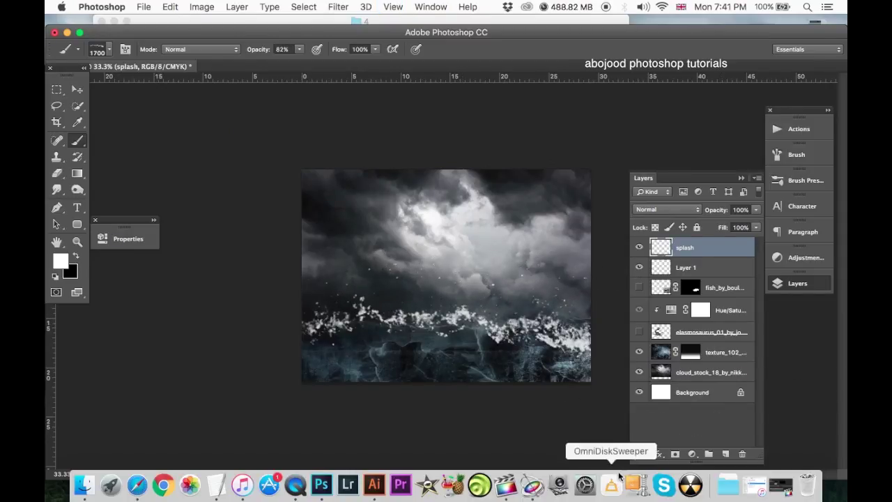
{"action": "key", "text": "bracketleft"}
{"action": "key", "text": "bracketleft"}
{"action": "key", "text": "bracketleft"}
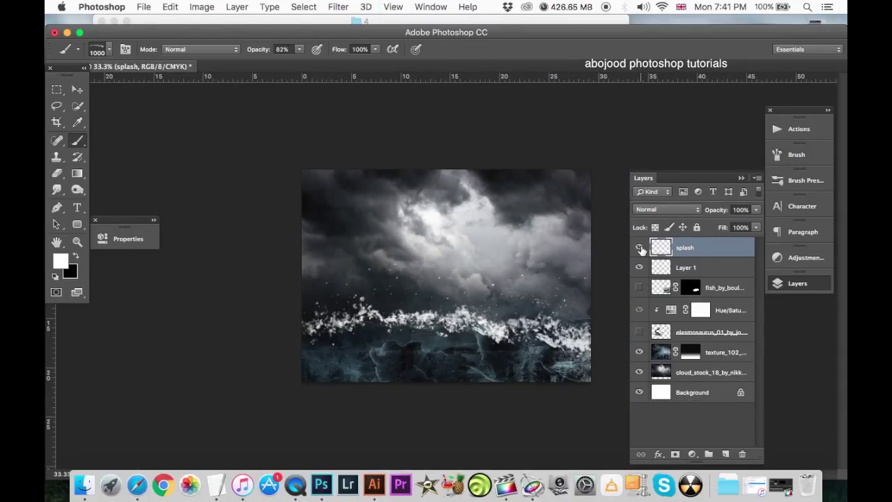
{"action": "left_click", "coordinate": [640, 248]}
{"action": "left_click", "coordinate": [641, 248]}
{"action": "key", "text": "ctrl+plus"}
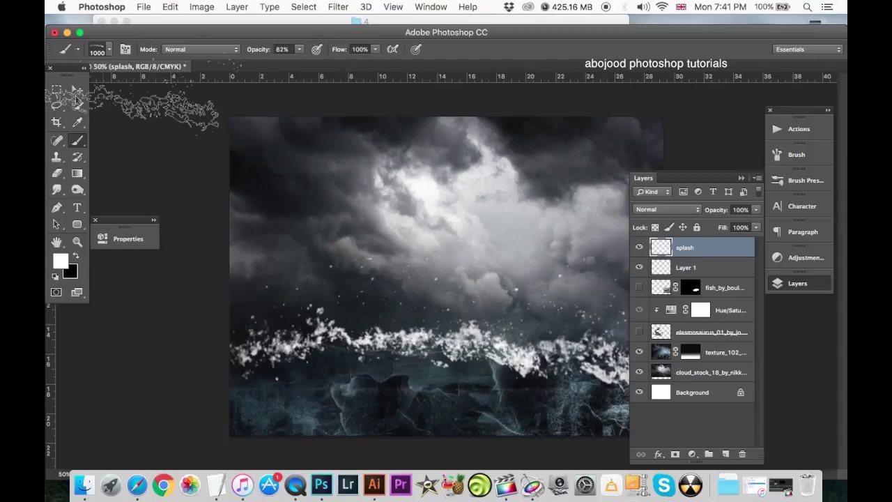
- Make the elasmosaurus and fish layers visible again
{"action": "key", "text": "v"}
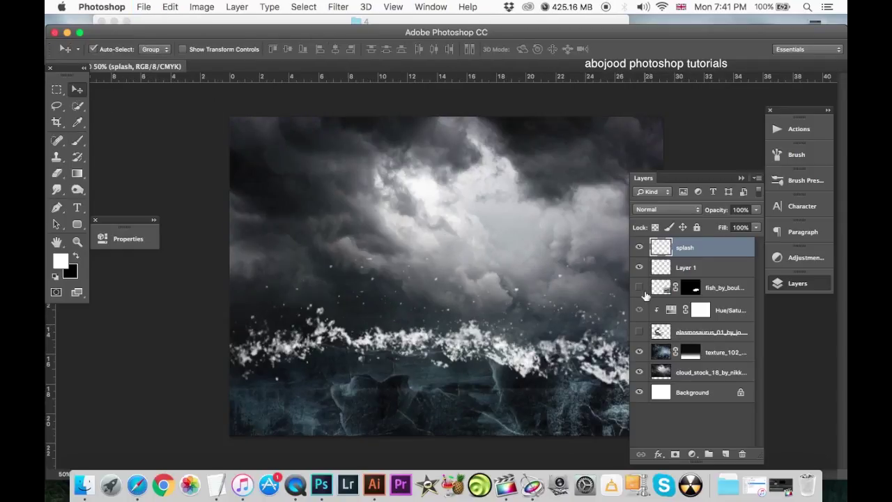
{"action": "left_click", "coordinate": [639, 331]}
{"action": "left_click", "coordinate": [640, 288]}
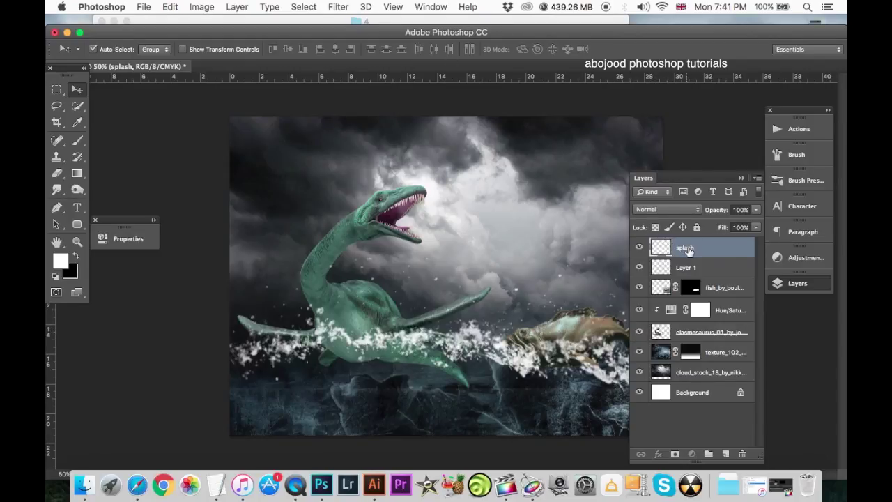
{"action": "left_click_drag", "start_coordinate": [688, 250], "coordinate": [678, 255]}
{"action": "key", "text": "super+minus"}
- Move the fish into the spray and rotate it about 9.6°
{"action": "left_click", "coordinate": [533, 315]}
{"action": "key", "text": "super+t"}
{"action": "left_click_drag", "start_coordinate": [605, 327], "coordinate": [617, 315]}
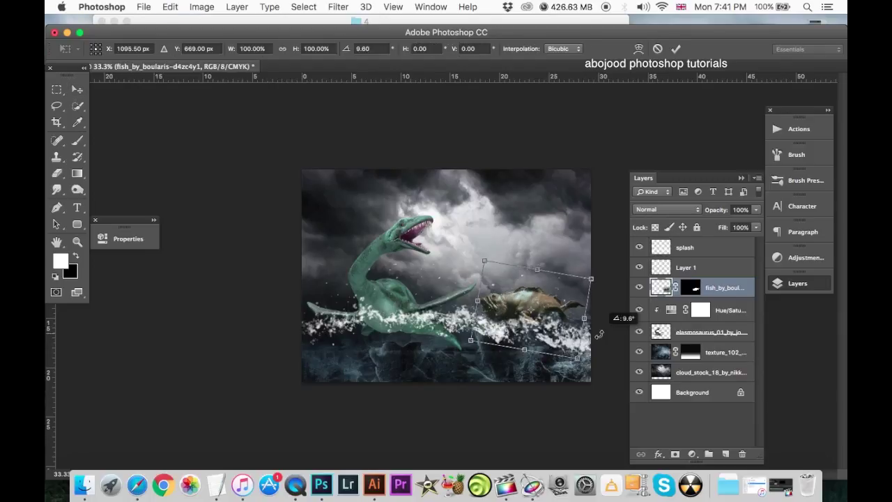
{"action": "left_click_drag", "start_coordinate": [540, 314], "coordinate": [561, 317]}
{"action": "key", "text": "Return"}
{"action": "key", "text": "super+plus"}
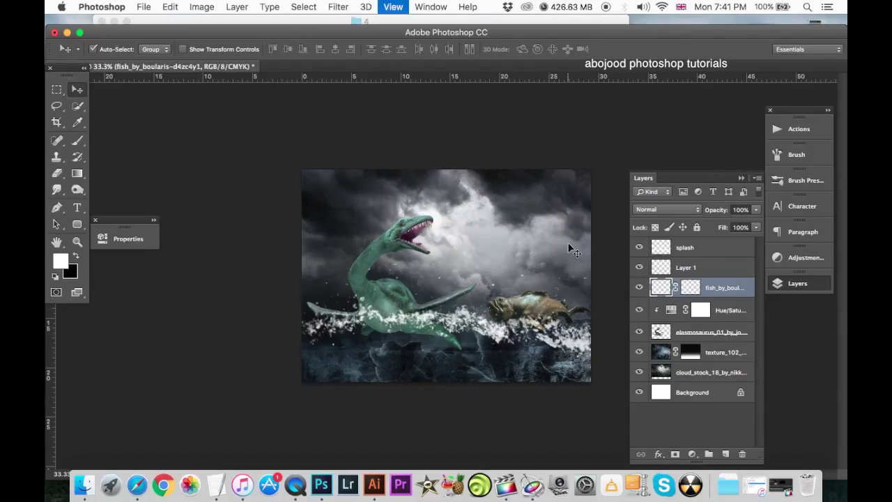
- Nudge the elasmosaurus slightly among the waves and reselect the fish layer
{"action": "mouse_move", "coordinate": [365, 275]}
{"action": "left_mouse_down"}
{"action": "mouse_move", "coordinate": [365, 294]}
{"action": "mouse_move", "coordinate": [366, 282]}
{"action": "left_mouse_up"}
{"action": "key", "text": "super+minus"}
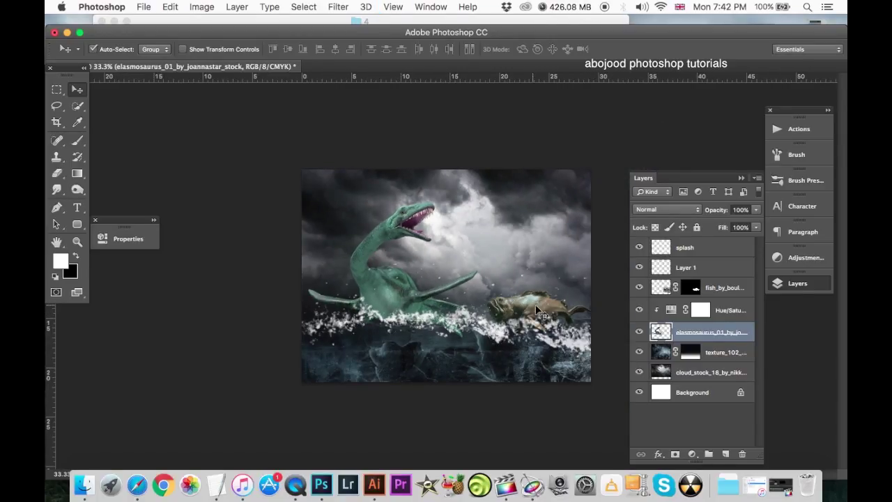
{"action": "left_click", "coordinate": [538, 311]}
{"action": "key", "text": "super+plus"}
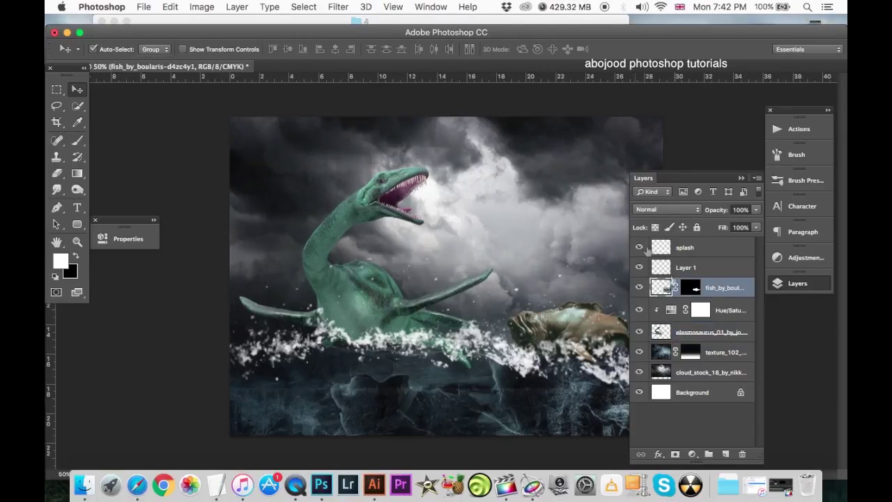
- Add a Hue/Saturation adjustment for the fish and try hue and saturation changes
{"action": "left_click", "coordinate": [692, 454]}
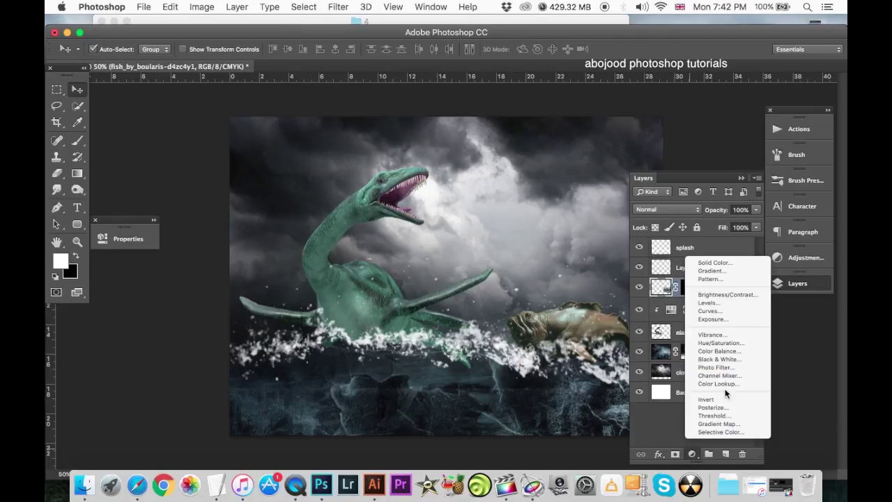
{"action": "left_click", "coordinate": [739, 343]}
{"action": "mouse_move", "coordinate": [223, 311]}
{"action": "left_mouse_down"}
{"action": "mouse_move", "coordinate": [176, 314]}
{"action": "mouse_move", "coordinate": [282, 305]}
{"action": "left_mouse_up"}
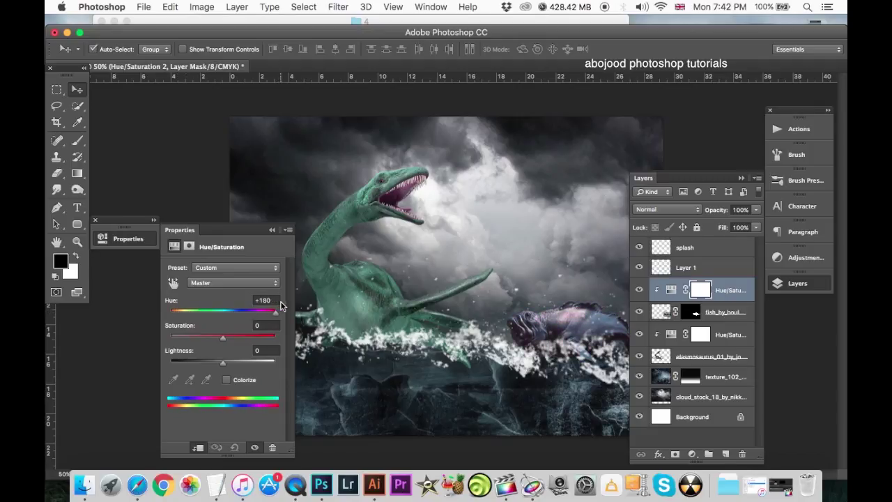
{"action": "left_click_drag", "start_coordinate": [223, 338], "coordinate": [210, 340]}
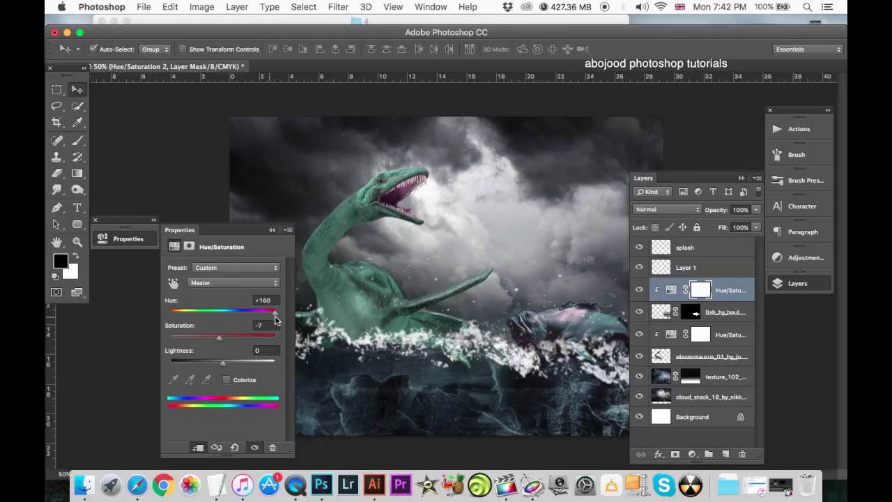
{"action": "left_click_drag", "start_coordinate": [223, 362], "coordinate": [225, 367]}
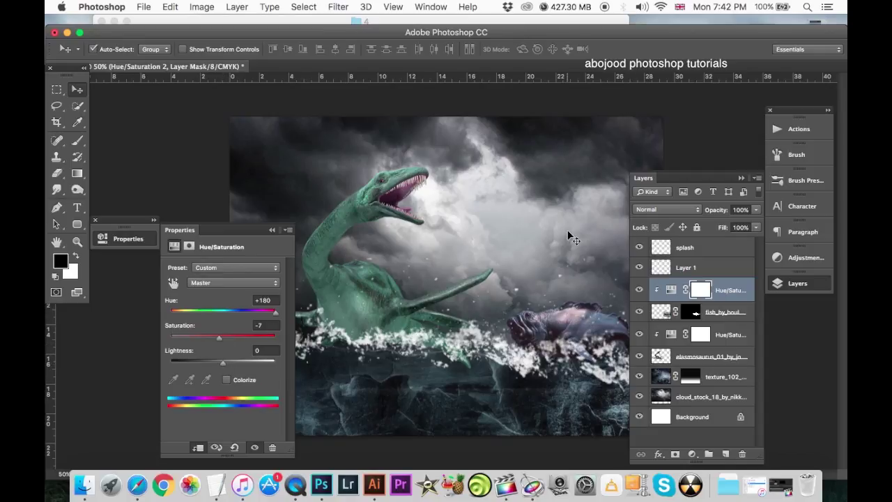
{"action": "key", "text": "super+minus"}
{"action": "left_click", "coordinate": [272, 230]}
{"action": "key", "text": "super+plus"}
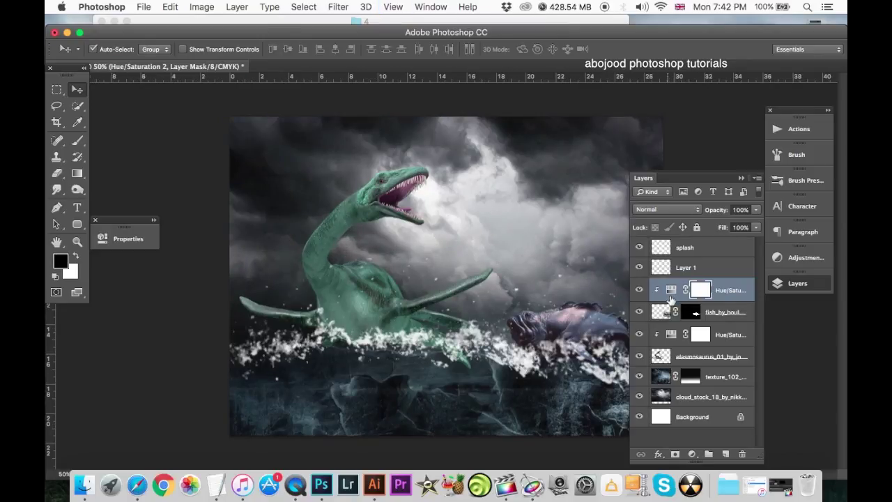
- Enable Colorize with Hue 0 and Saturation 24 to tint the fish red
{"action": "left_click", "coordinate": [670, 289]}
{"action": "left_click_drag", "start_coordinate": [272, 311], "coordinate": [176, 337]}
{"action": "left_click", "coordinate": [226, 379]}
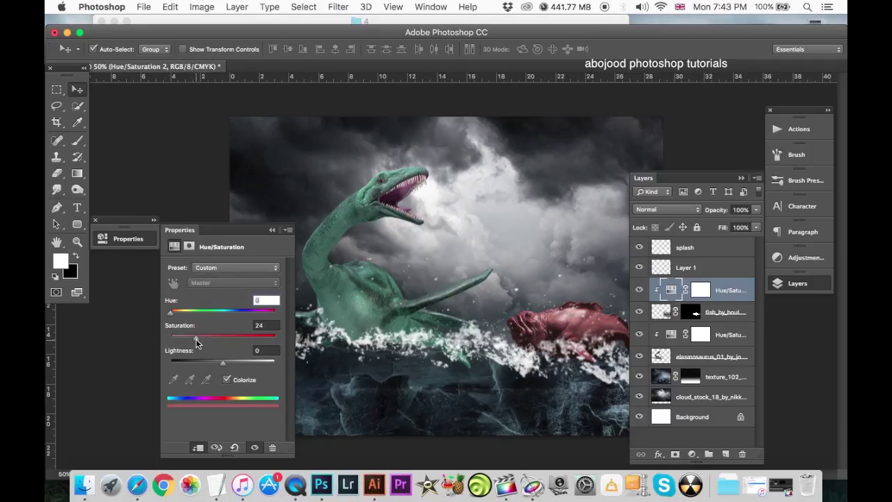
{"action": "key", "text": "super+minus"}
- Add a new empty Layer 2 above the splash layer
{"action": "left_click", "coordinate": [272, 229]}
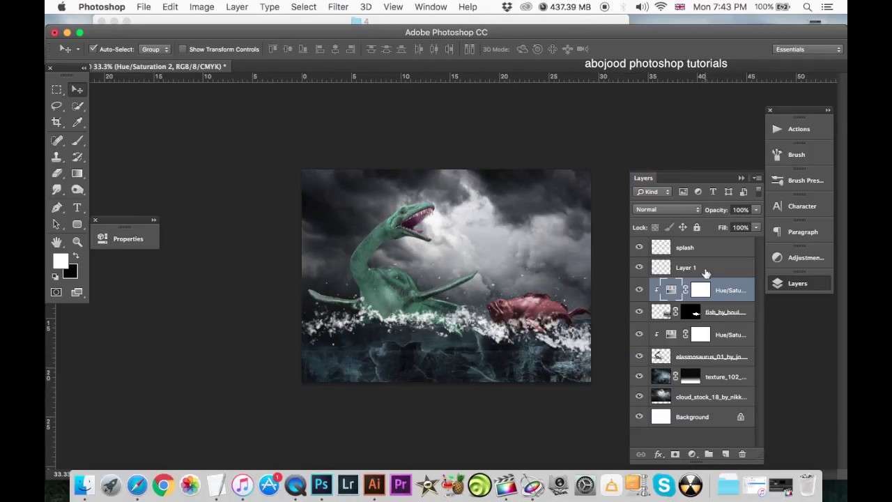
{"action": "left_click", "coordinate": [703, 249]}
{"action": "left_click", "coordinate": [725, 454]}
- Choose a 200 px soft round brush
{"action": "key", "text": "b"}
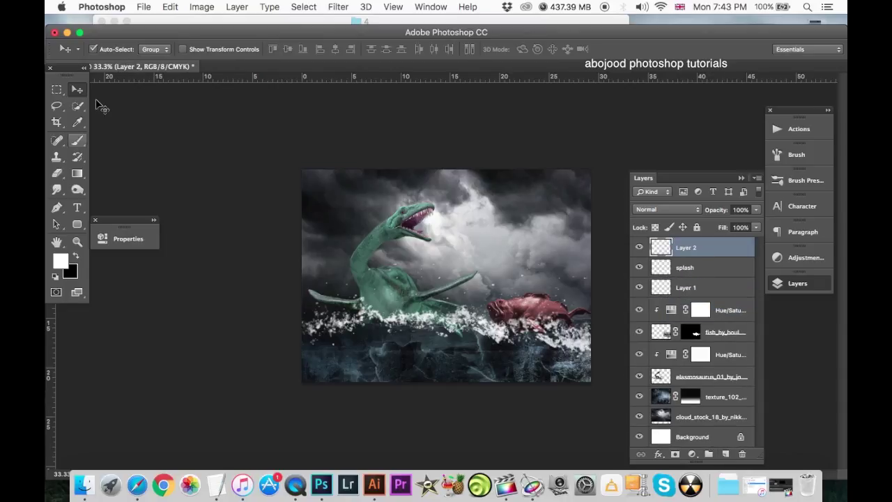
{"action": "left_click", "coordinate": [78, 142]}
{"action": "left_click", "coordinate": [104, 49]}
{"action": "scroll", "coordinate": [258, 209], "scroll_direction": "up", "scroll_amount": 10}
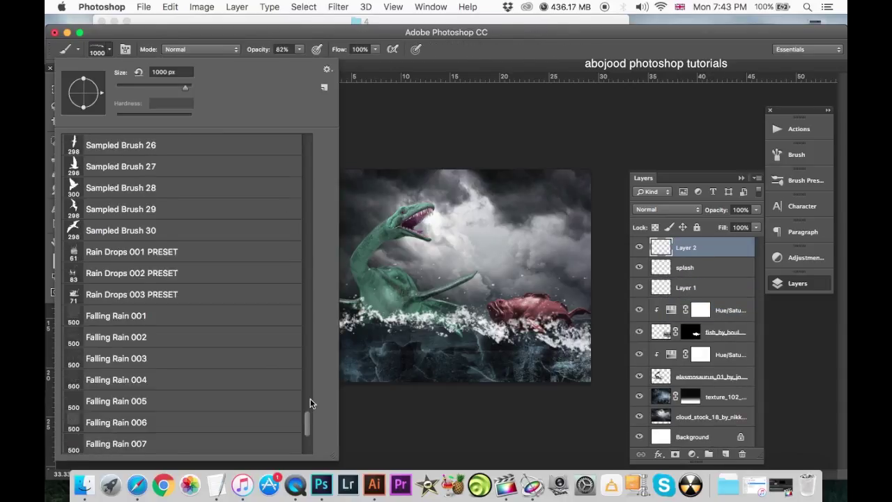
{"action": "scroll", "coordinate": [258, 143], "scroll_direction": "up", "scroll_amount": 10}
{"action": "double_click", "coordinate": [258, 142]}
{"action": "key", "text": "bracketleft"}
{"action": "key", "text": "bracketleft"}
{"action": "key", "text": "bracketleft"}
{"action": "key", "text": "bracketleft"}
{"action": "key", "text": "bracketleft"}
{"action": "key", "text": "bracketleft"}
{"action": "key", "text": "bracketleft"}
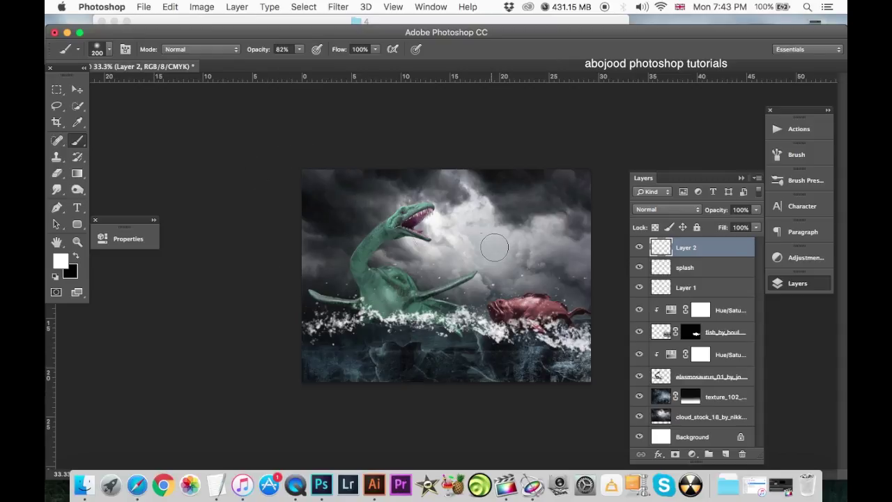
- Set the foreground colour to dark blue-grey #475f6b and Layer 2 to Color Dodge
{"action": "left_click", "coordinate": [67, 261]}
{"action": "left_click", "coordinate": [685, 255]}
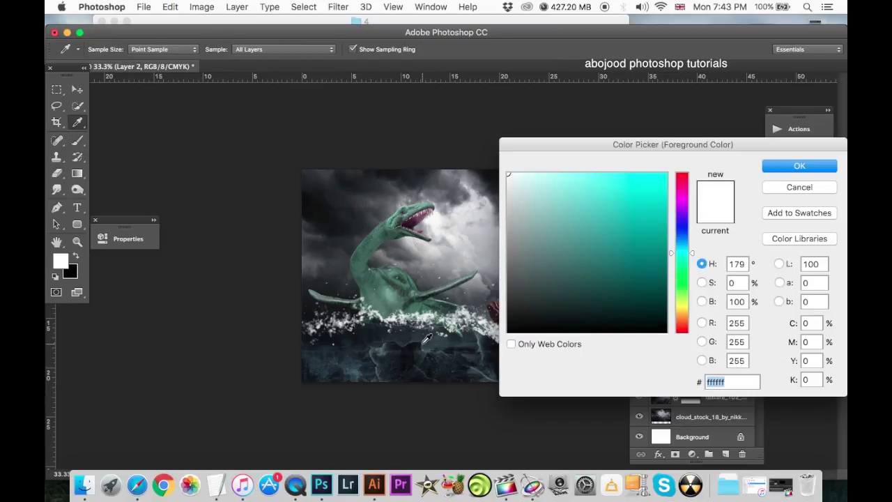
{"action": "left_click_drag", "start_coordinate": [426, 337], "coordinate": [359, 368]}
{"action": "left_click", "coordinate": [798, 166]}
{"action": "left_click", "coordinate": [665, 209]}
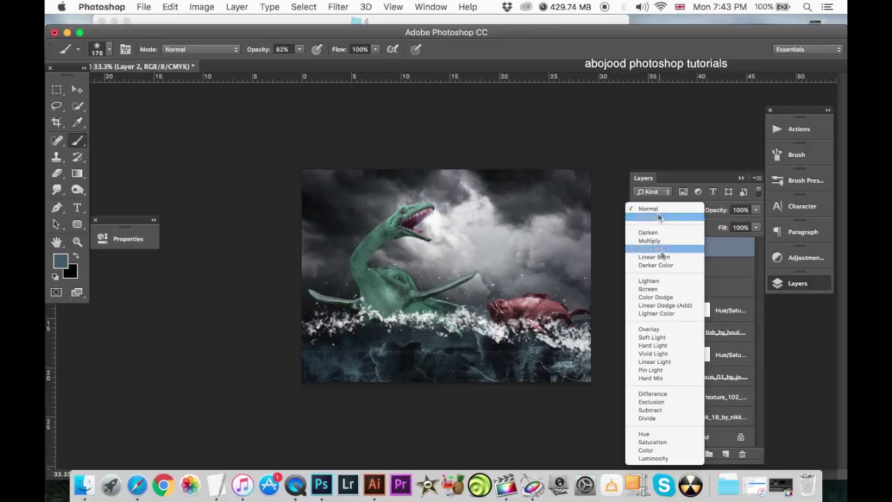
{"action": "left_click", "coordinate": [658, 296]}
- Brighten the left white splash, undoing one over-bright stroke
{"action": "key", "text": "super+plus"}
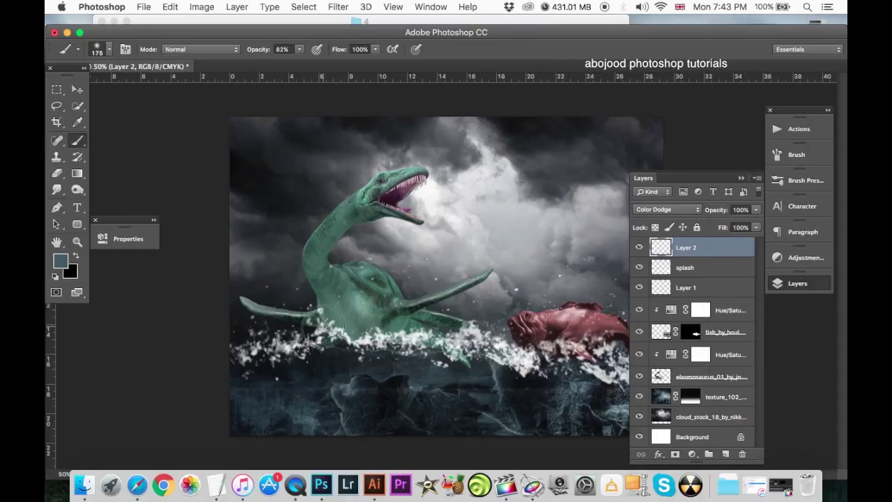
{"action": "mouse_move", "coordinate": [303, 353]}
{"action": "left_mouse_down"}
{"action": "mouse_move", "coordinate": [233, 350]}
{"action": "mouse_move", "coordinate": [302, 369]}
{"action": "left_mouse_up"}
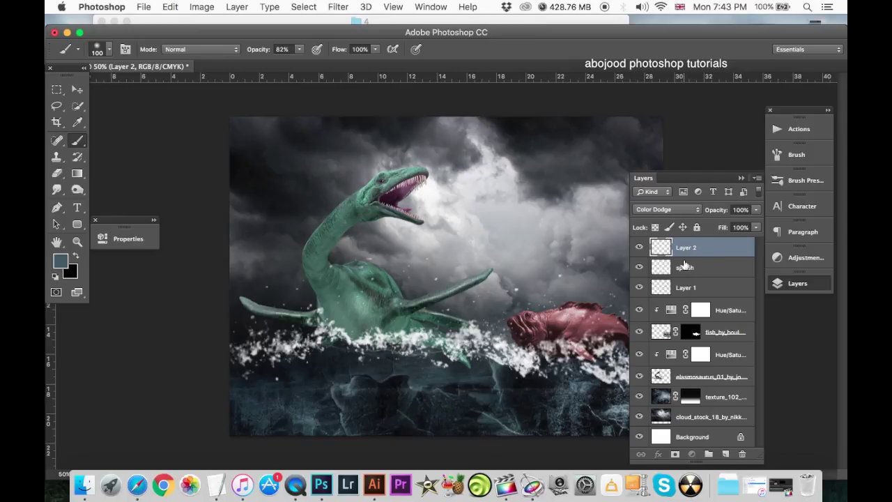
{"action": "left_click", "coordinate": [274, 347]}
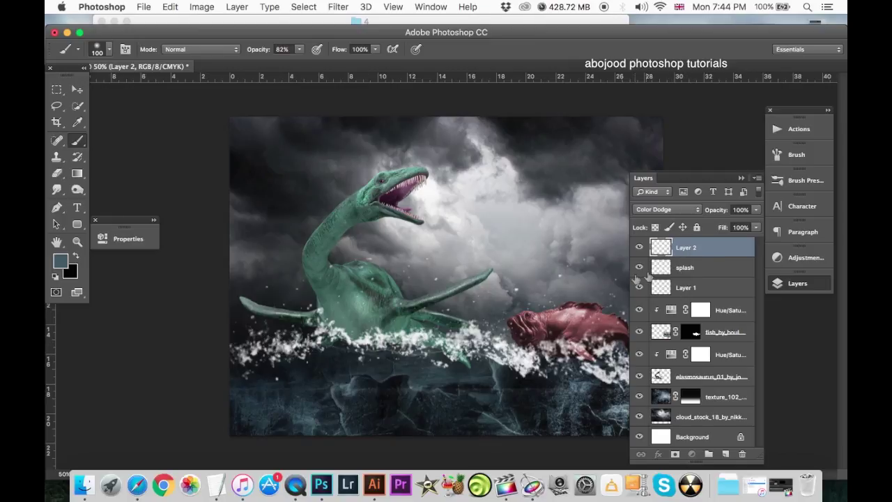
{"action": "left_click_drag", "start_coordinate": [404, 342], "coordinate": [362, 357]}
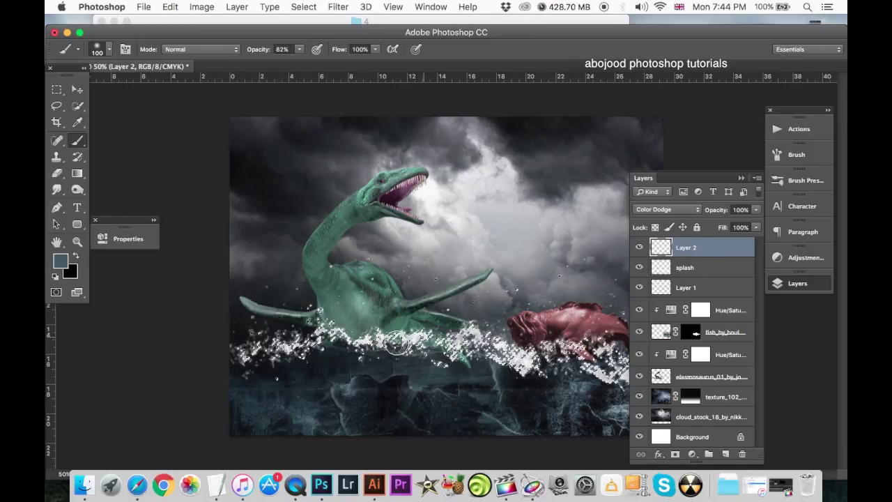
{"action": "key", "text": "ctrl+z"}
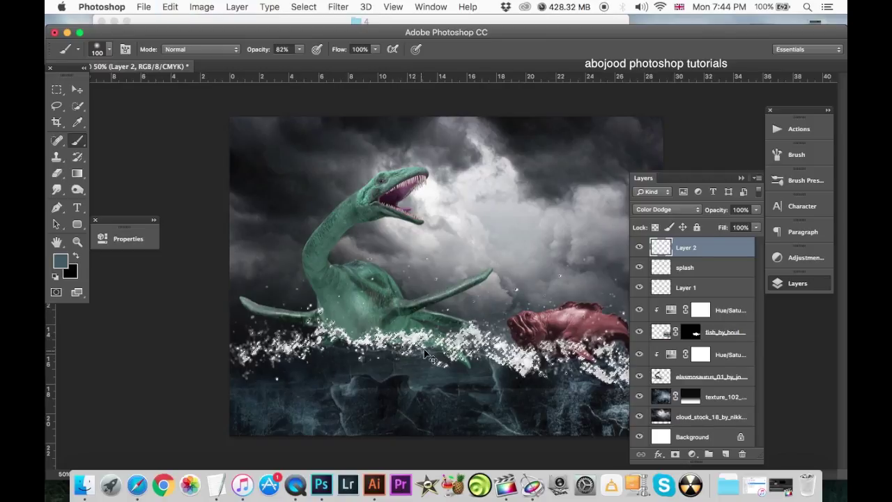
- Adjust the brush opacity to 58%, then 73%
{"action": "left_click", "coordinate": [298, 51]}
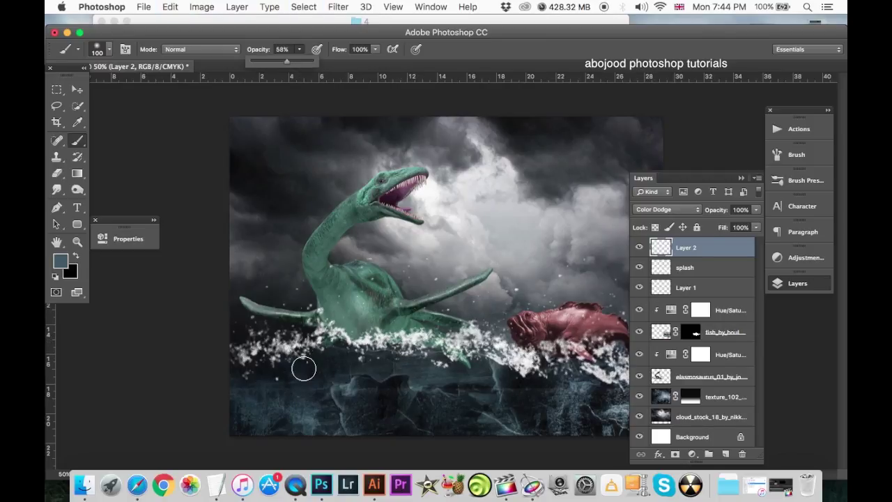
{"action": "mouse_move", "coordinate": [304, 369]}
{"action": "left_mouse_down"}
{"action": "mouse_move", "coordinate": [228, 358]}
{"action": "mouse_move", "coordinate": [524, 364]}
{"action": "left_mouse_up"}
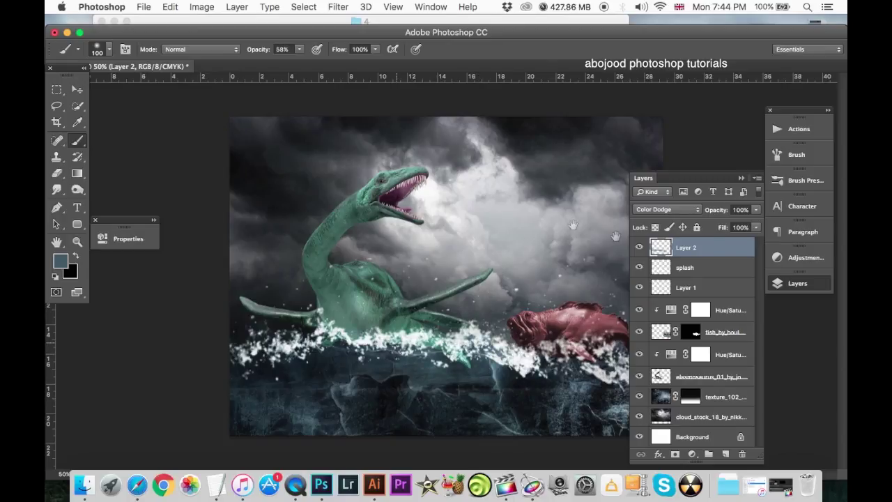
{"action": "key", "text": "super+r"}
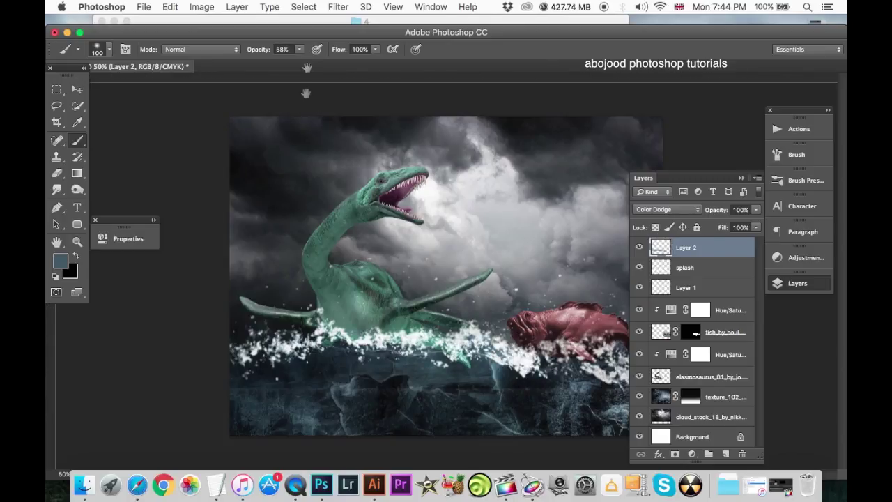
{"action": "key", "text": "super+r"}
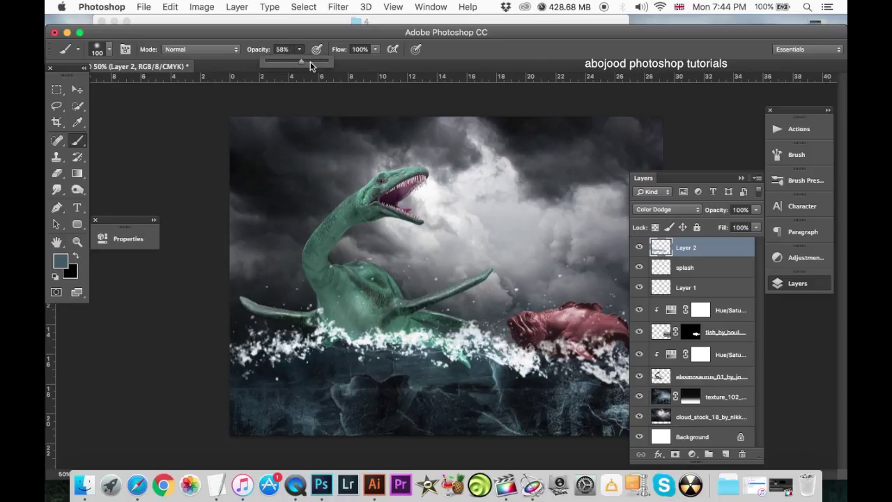
{"action": "left_click_drag", "start_coordinate": [310, 62], "coordinate": [315, 62]}
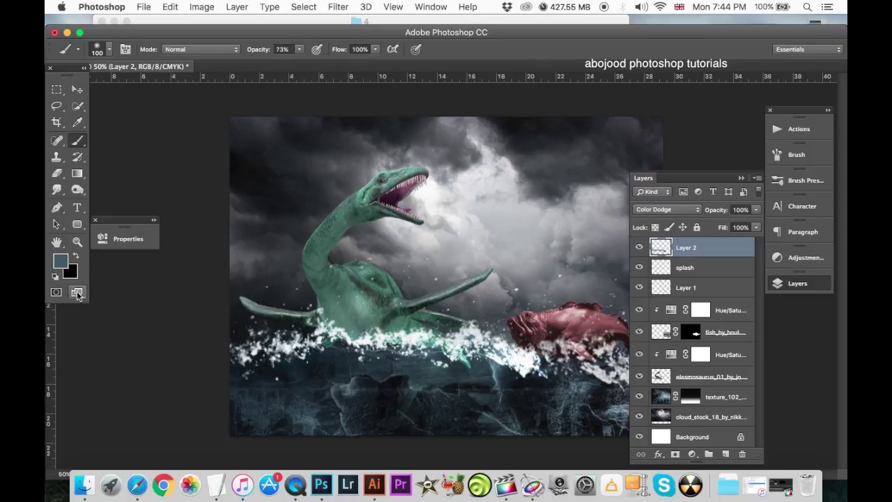
- Brighten the splash below the red fish and the lower water with a 300 px brush
{"action": "key", "text": "f"}
{"action": "scroll", "coordinate": [342, 279], "scroll_direction": "right", "scroll_amount": 5}
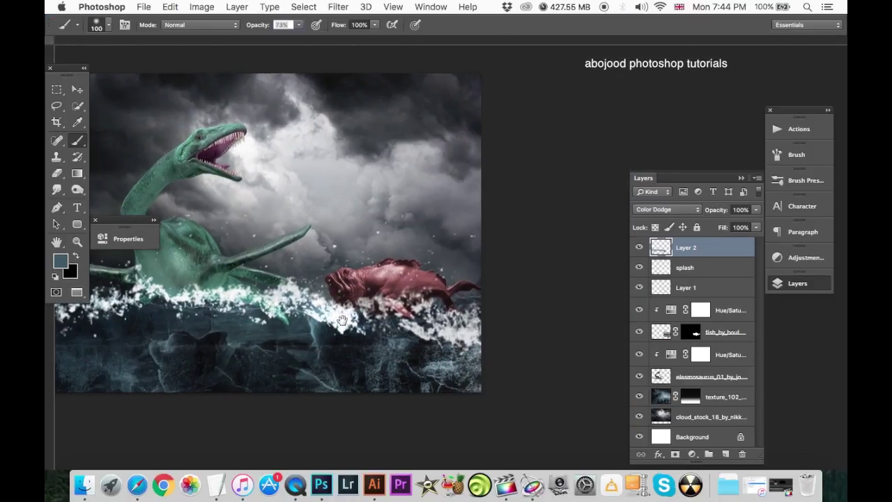
{"action": "left_click_drag", "start_coordinate": [342, 320], "coordinate": [419, 371]}
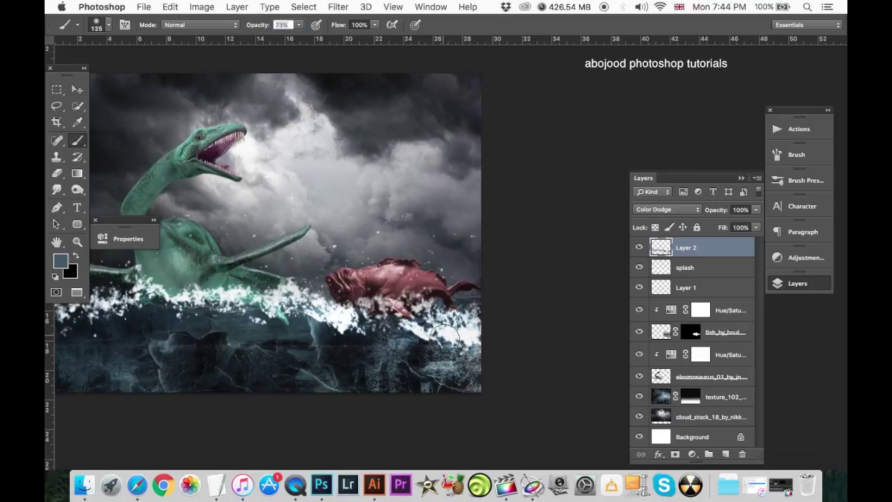
{"action": "key", "text": "bracketright"}
{"action": "key", "text": "bracketright"}
{"action": "key", "text": "bracketright"}
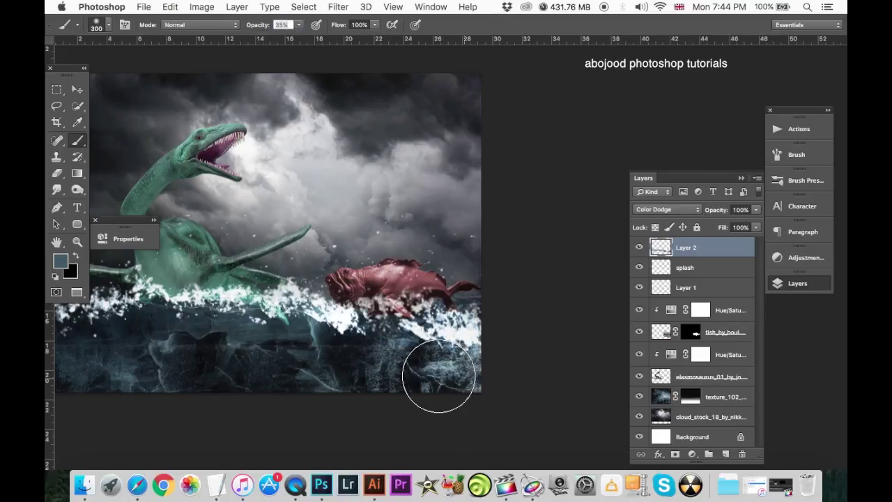
{"action": "left_click_drag", "start_coordinate": [278, 377], "coordinate": [397, 367]}
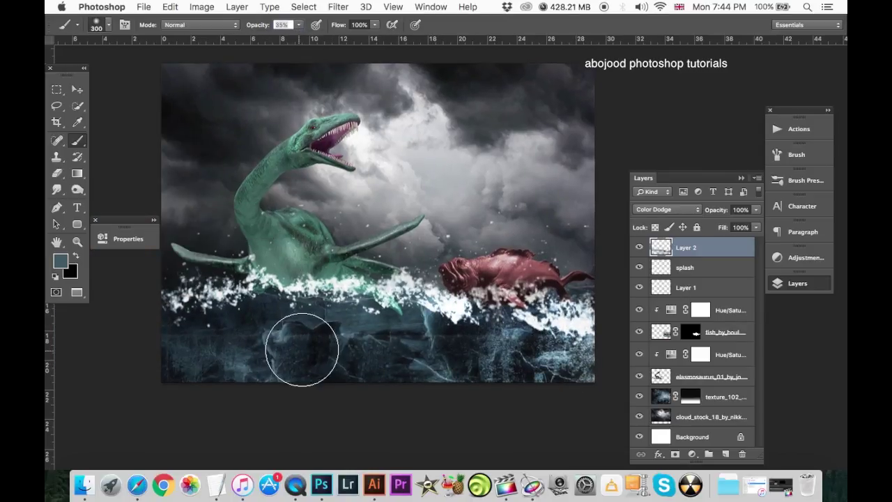
{"action": "mouse_move", "coordinate": [299, 349]}
{"action": "left_mouse_down"}
{"action": "mouse_move", "coordinate": [179, 369]}
{"action": "mouse_move", "coordinate": [278, 339]}
{"action": "mouse_move", "coordinate": [252, 338]}
{"action": "left_mouse_up"}
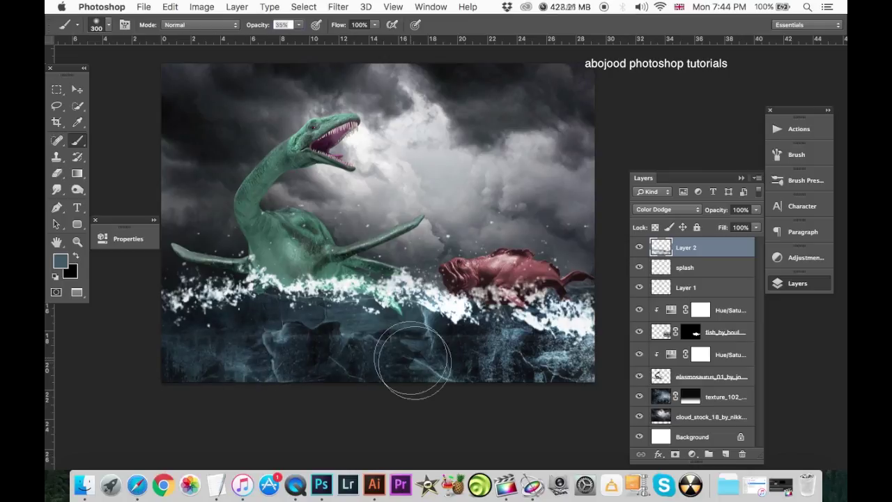
- Select the elasmosaurus layer and toggle its visibility to compare
{"action": "left_click", "coordinate": [77, 89]}
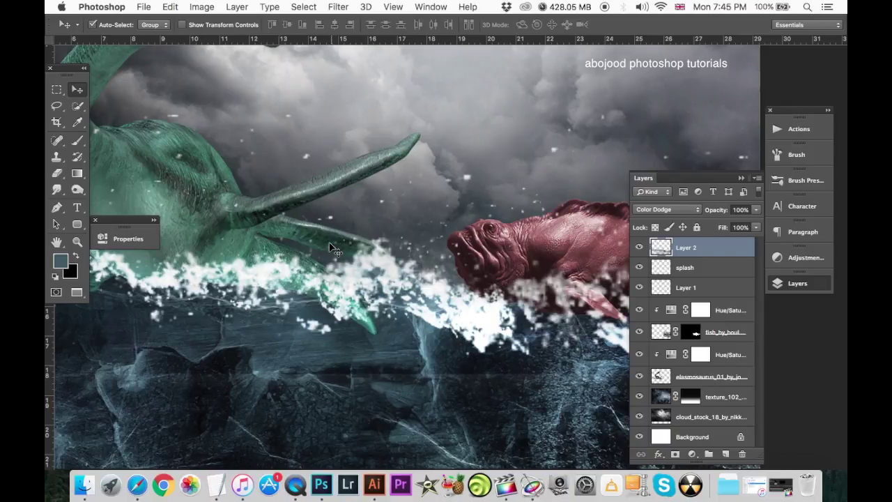
{"action": "left_click", "coordinate": [352, 249]}
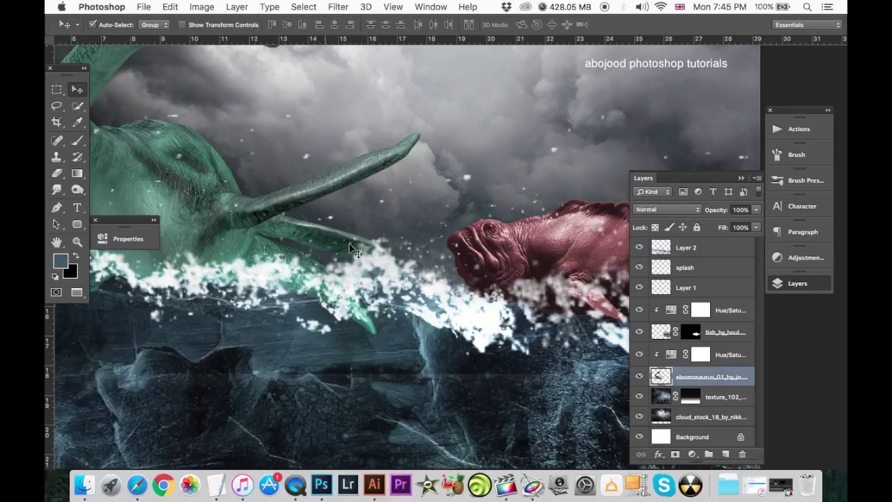
{"action": "left_click", "coordinate": [639, 377]}
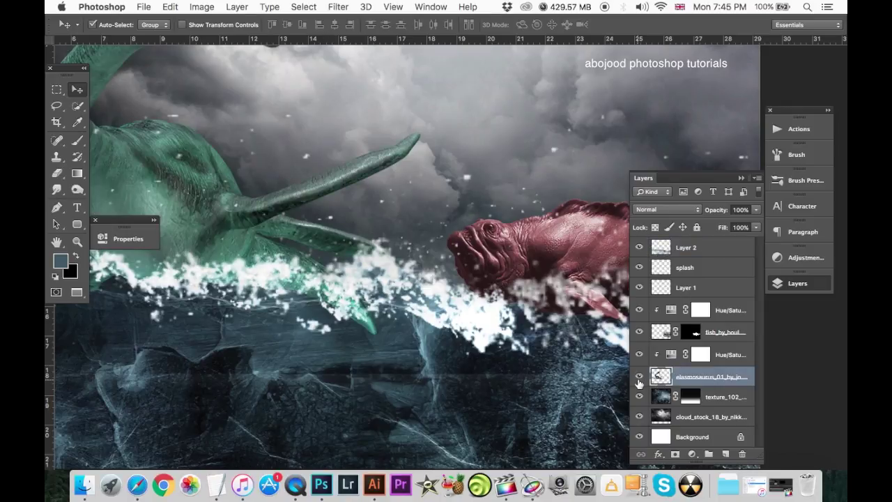
{"action": "left_click", "coordinate": [639, 377]}
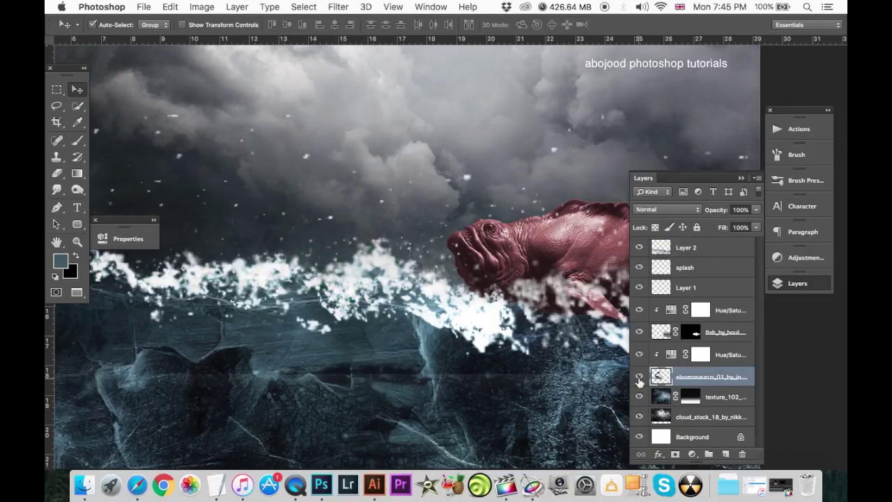
{"action": "left_click", "coordinate": [639, 377]}
- Lasso the submerged flipper below the splash, undoing a test copy to a new layer
{"action": "key", "text": "l"}
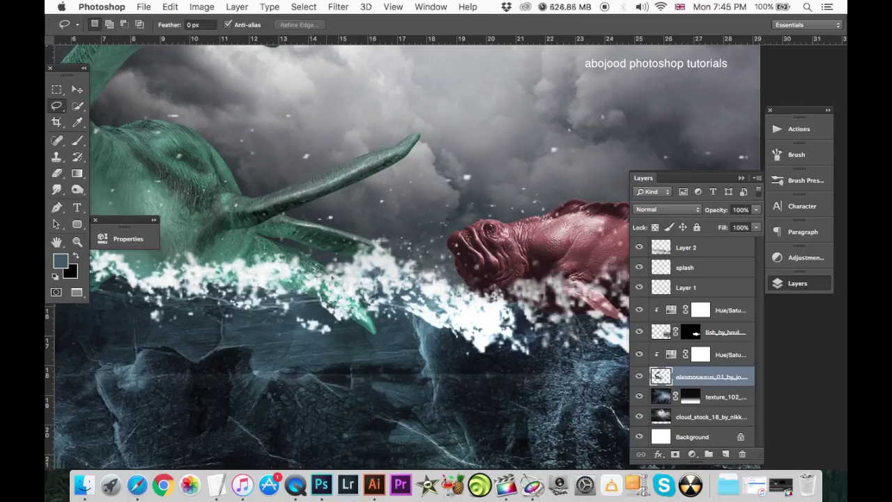
{"action": "left_click_drag", "start_coordinate": [305, 270], "coordinate": [363, 293]}
{"action": "left_click_drag", "start_coordinate": [369, 359], "coordinate": [366, 356]}
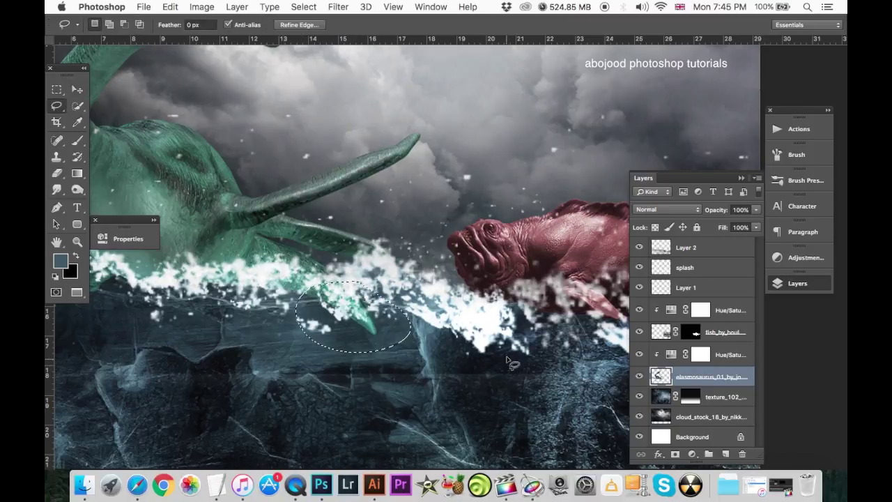
{"action": "key", "text": "super+j"}
{"action": "key", "text": "super+z"}
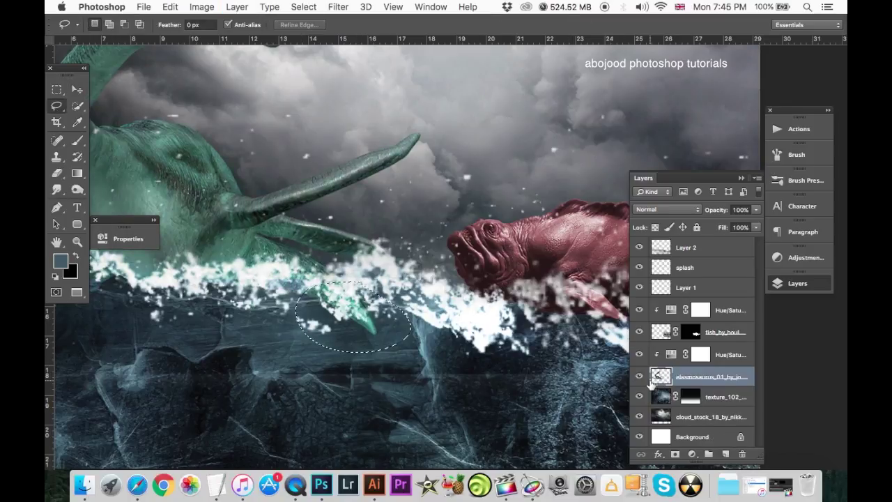
- Test pasting the flipper selection as new layers and undo each paste
{"action": "mouse_move", "coordinate": [690, 376]}
{"action": "left_mouse_down"}
{"action": "mouse_move", "coordinate": [723, 456]}
{"action": "mouse_move", "coordinate": [667, 376]}
{"action": "left_mouse_up"}
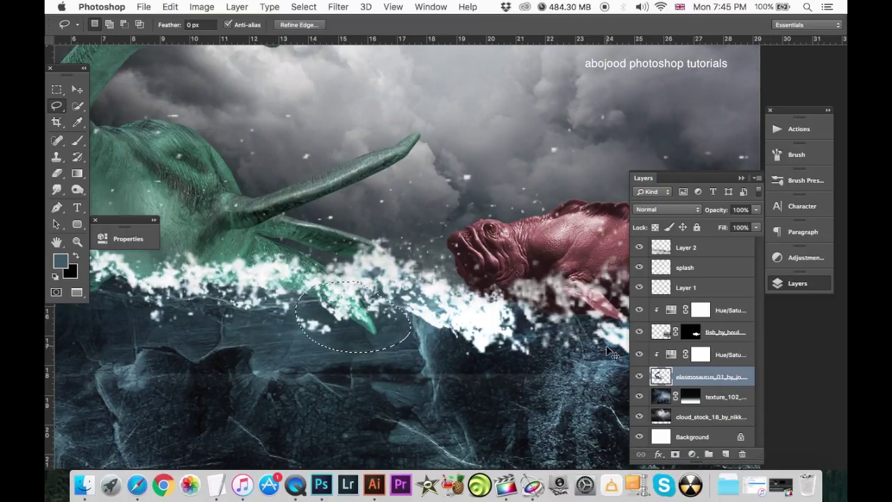
{"action": "left_click", "coordinate": [143, 7]}
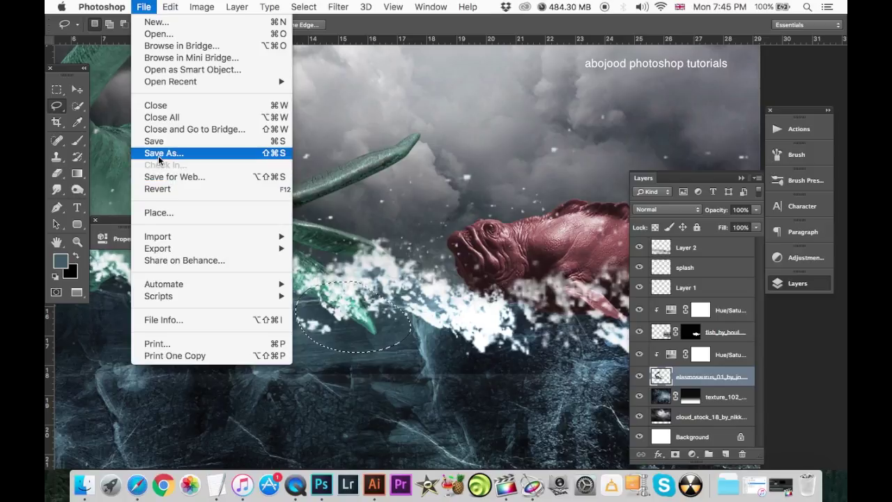
{"action": "left_click", "coordinate": [181, 105]}
{"action": "left_click", "coordinate": [170, 6]}
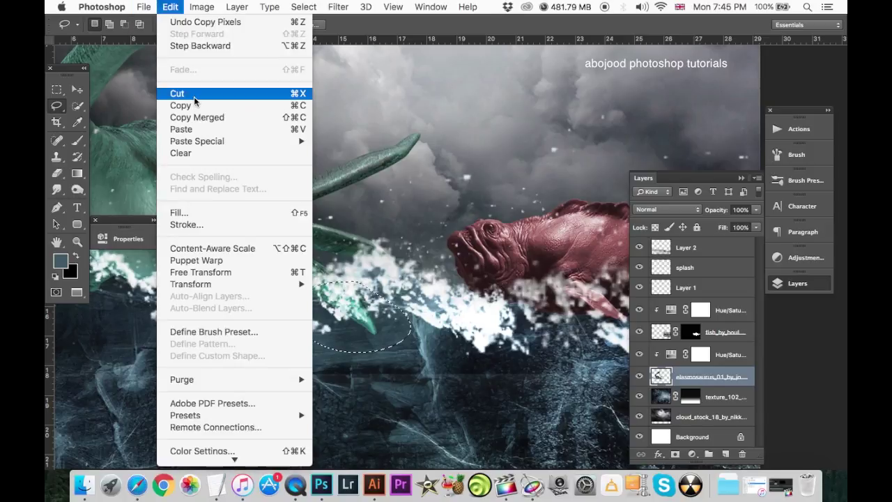
{"action": "left_click", "coordinate": [204, 130]}
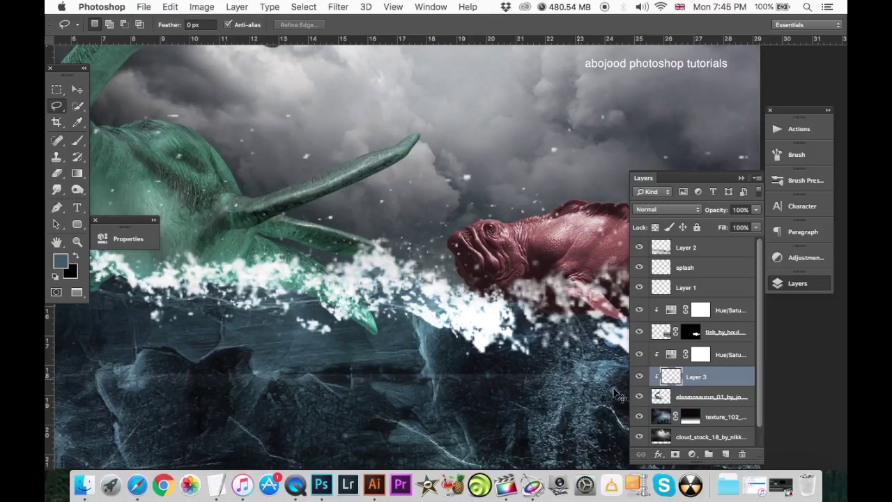
{"action": "key", "text": "ctrl+z"}
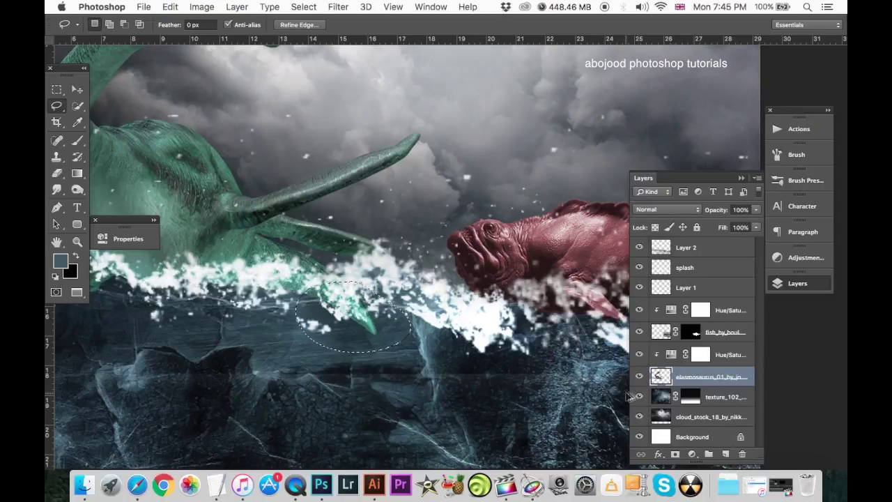
{"action": "left_click", "coordinate": [639, 376]}
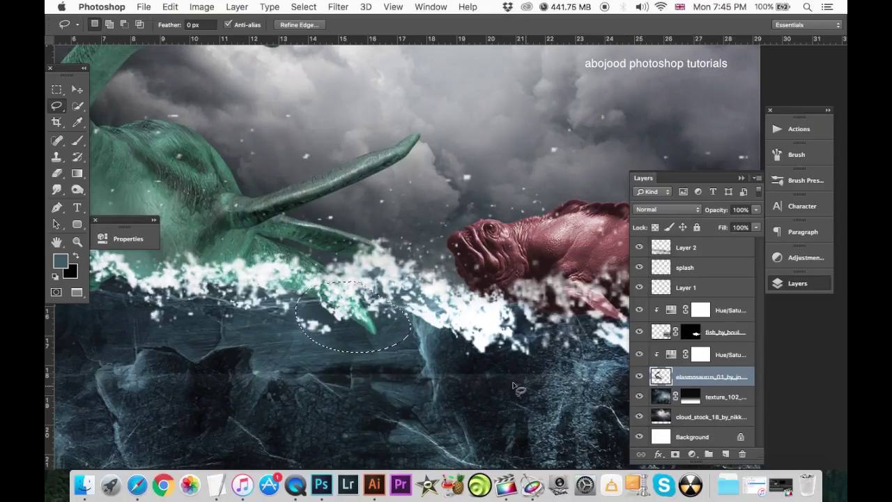
{"action": "key", "text": "ctrl+v"}
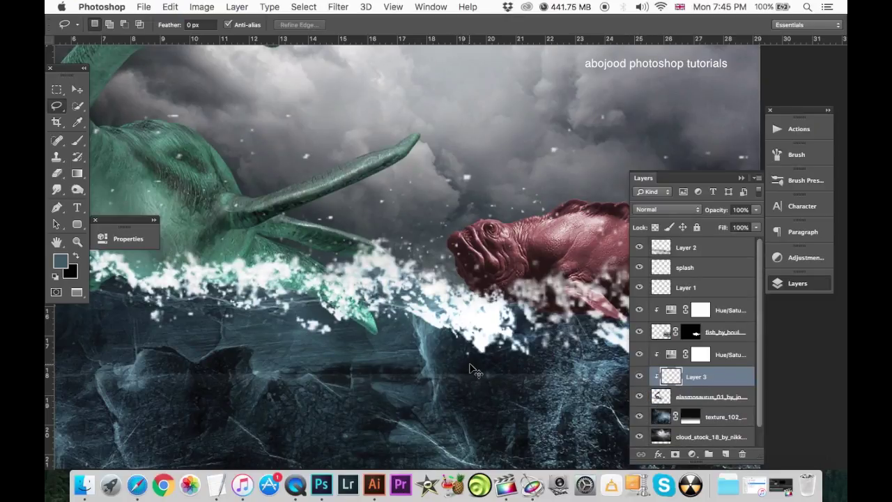
{"action": "key", "text": "ctrl+z"}
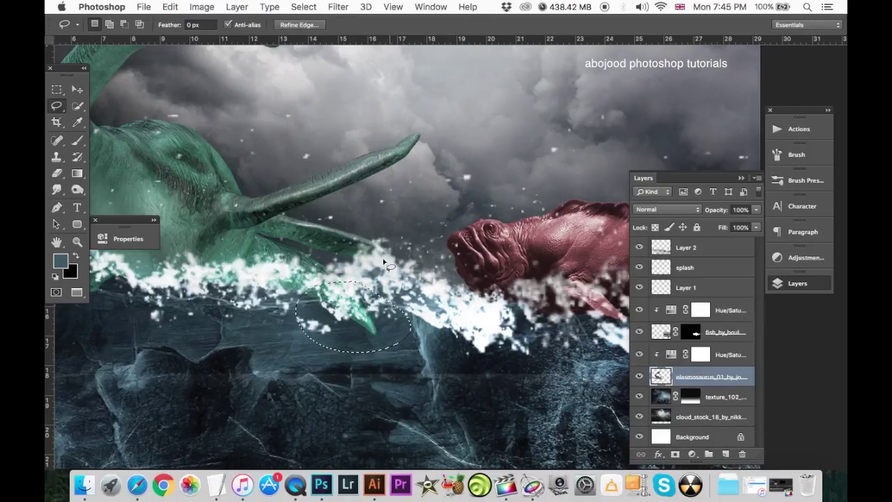
{"action": "left_click", "coordinate": [338, 7]}
{"action": "mouse_move", "coordinate": [343, 164]}
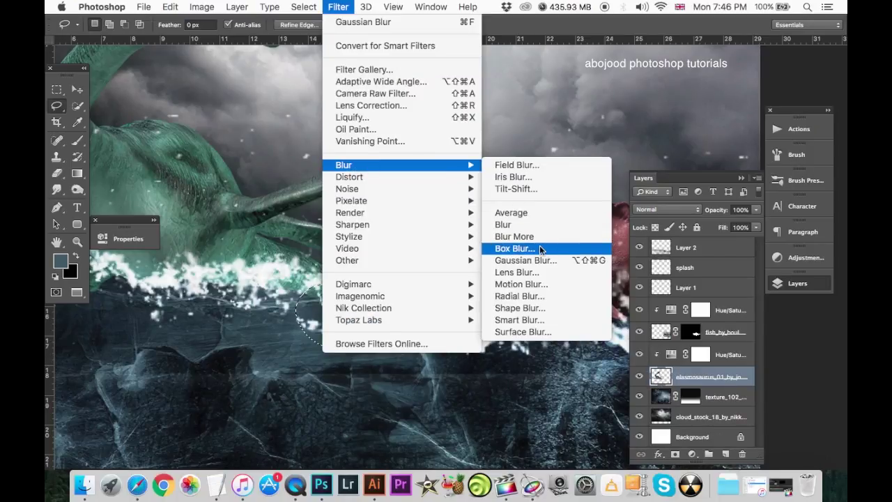
- Apply a Motion Blur of -52° and 86 pixels to the selected flipper
{"action": "left_click", "coordinate": [534, 284]}
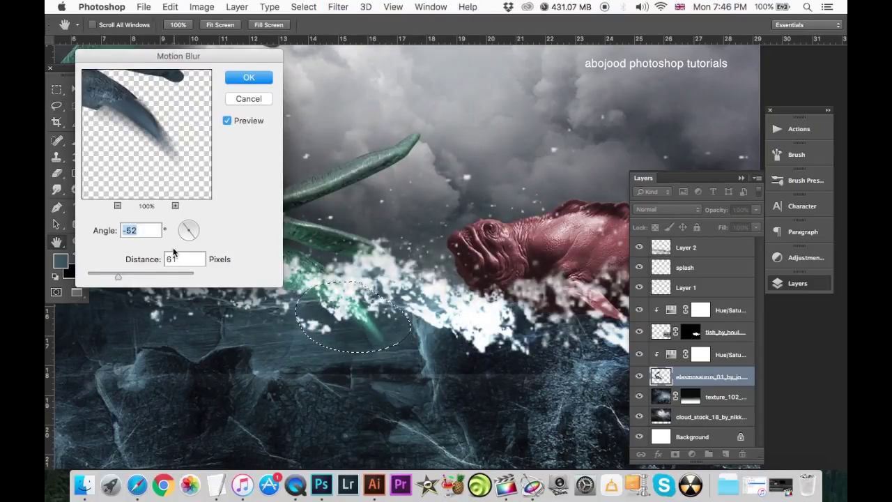
{"action": "mouse_move", "coordinate": [119, 276]}
{"action": "left_mouse_down"}
{"action": "mouse_move", "coordinate": [135, 272]}
{"action": "mouse_move", "coordinate": [122, 274]}
{"action": "left_mouse_up"}
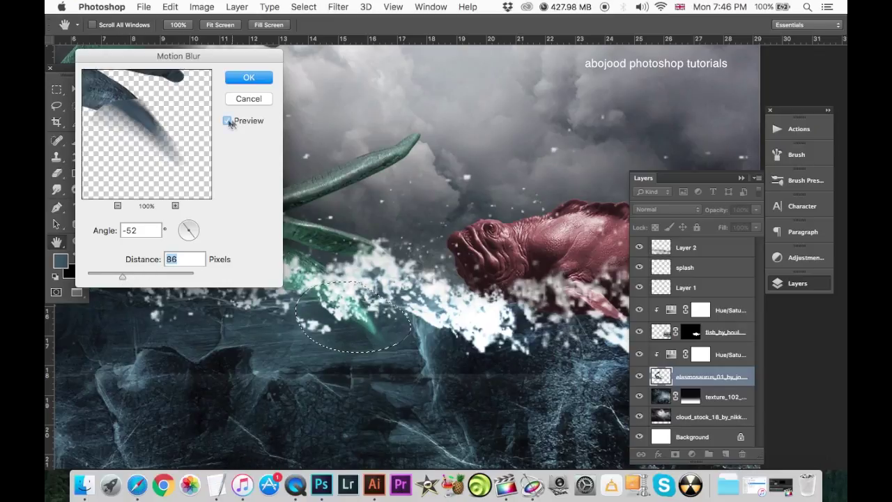
{"action": "left_click", "coordinate": [259, 102]}
- Clear the selection and save the composition
{"action": "key", "text": "super+0"}
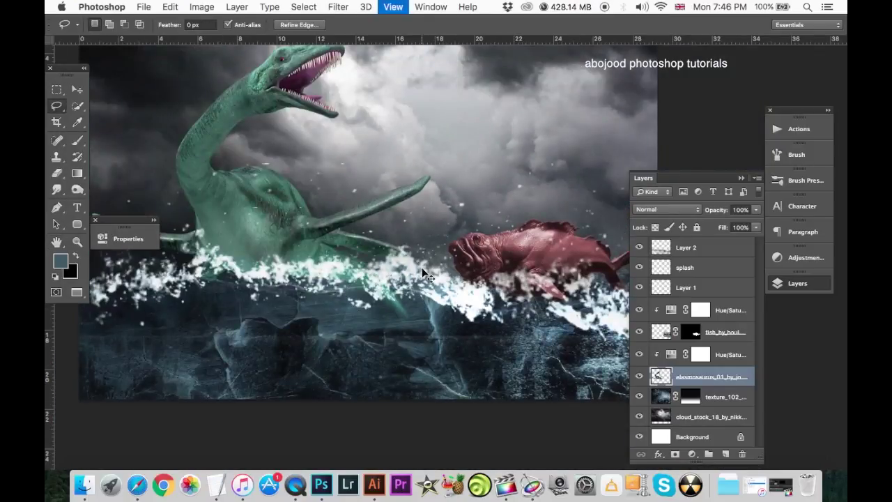
{"action": "key", "text": "super+s"}
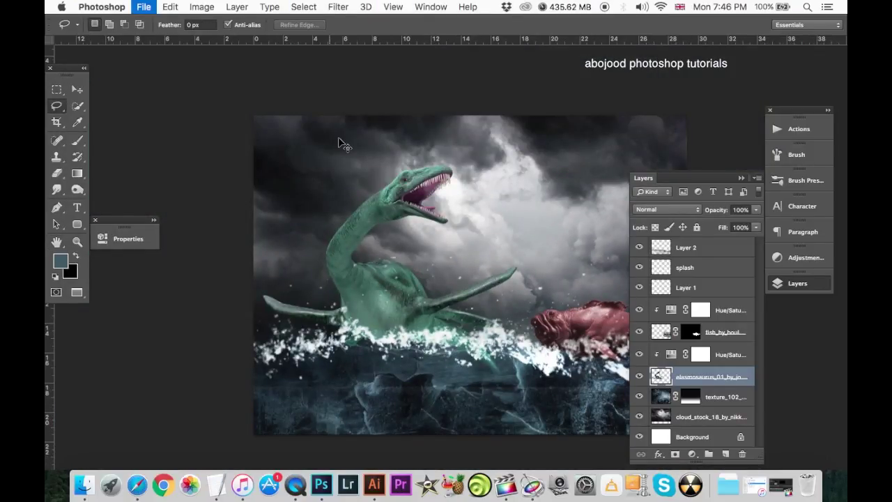
{"action": "key", "text": "super+minus"}
- Place the garden_gnome photo above Layer 2
{"action": "left_click", "coordinate": [704, 248]}
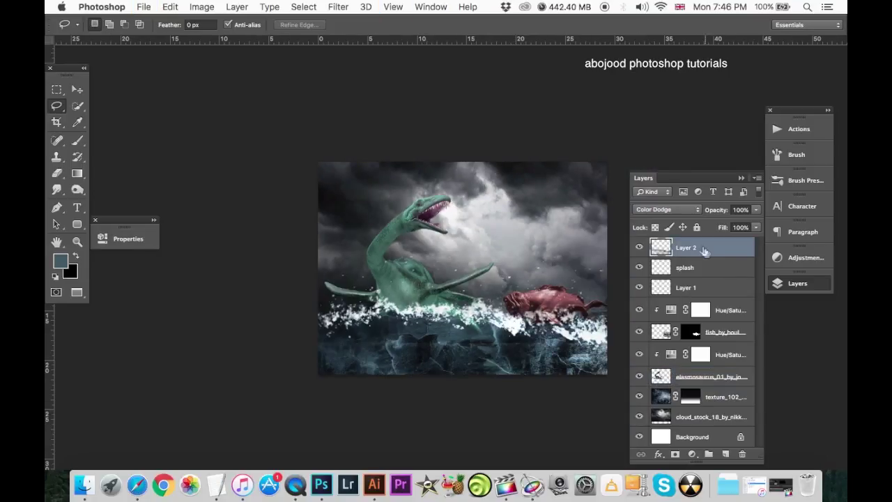
{"action": "left_click", "coordinate": [148, 6]}
{"action": "left_click", "coordinate": [268, 211]}
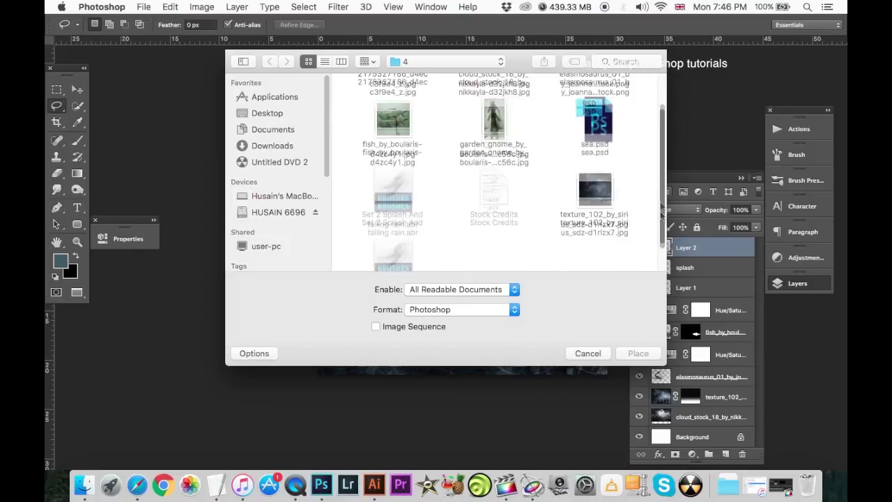
{"action": "left_click", "coordinate": [495, 170]}
{"action": "double_click", "coordinate": [496, 171]}
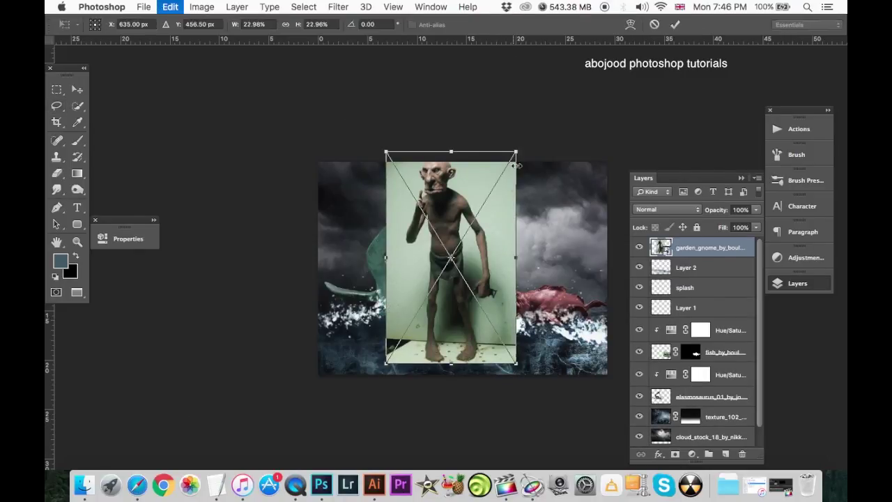
- Shrink the gnome to about 12% and move it onto the red creature
{"action": "left_click_drag", "start_coordinate": [516, 151], "coordinate": [494, 187]}
{"action": "left_click_drag", "start_coordinate": [482, 233], "coordinate": [552, 204]}
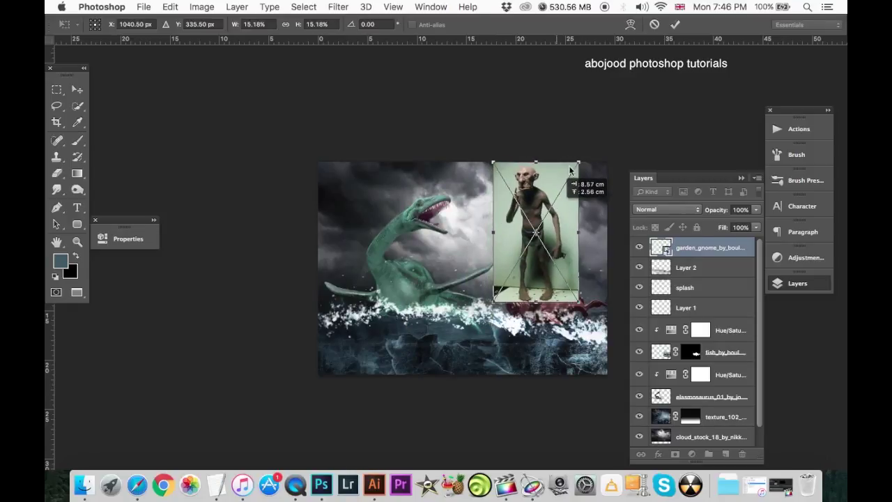
{"action": "left_click_drag", "start_coordinate": [571, 163], "coordinate": [566, 171]}
{"action": "left_click_drag", "start_coordinate": [545, 209], "coordinate": [551, 214]}
{"action": "key", "text": "Return"}
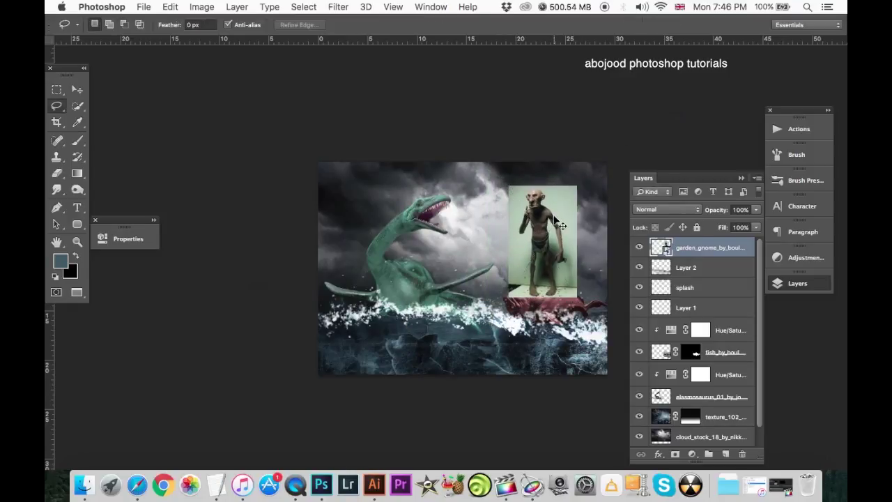
{"action": "key", "text": "ctrl+plus"}
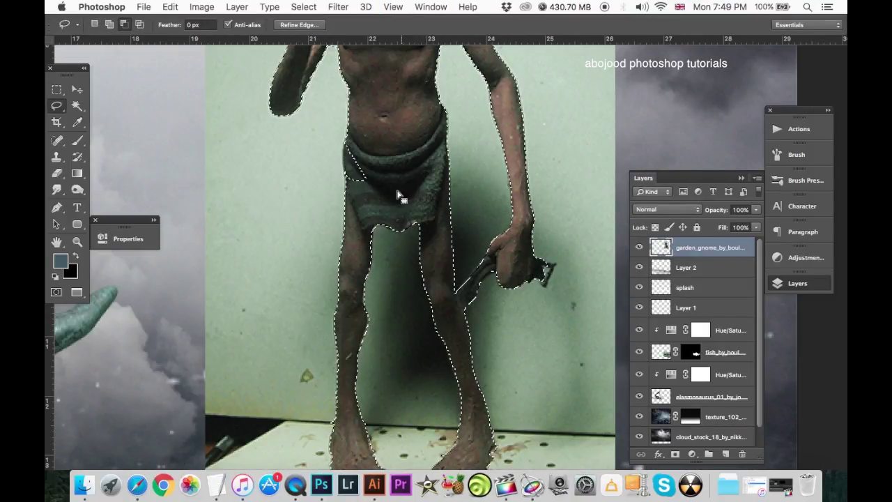
- Add a layer mask hiding the gnome's green backdrop
{"action": "scroll", "coordinate": [409, 188], "scroll_direction": "down", "scroll_amount": 3}
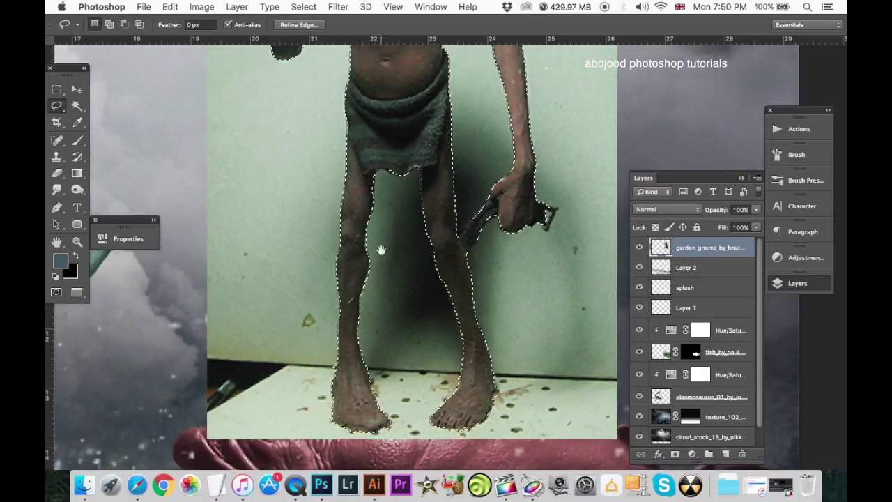
{"action": "left_click_drag", "start_coordinate": [379, 165], "coordinate": [370, 307]}
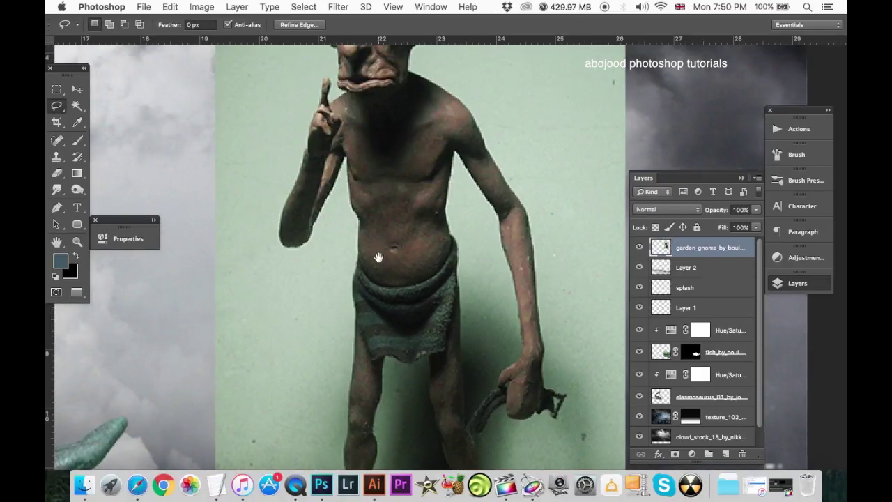
{"action": "left_click_drag", "start_coordinate": [379, 183], "coordinate": [372, 299]}
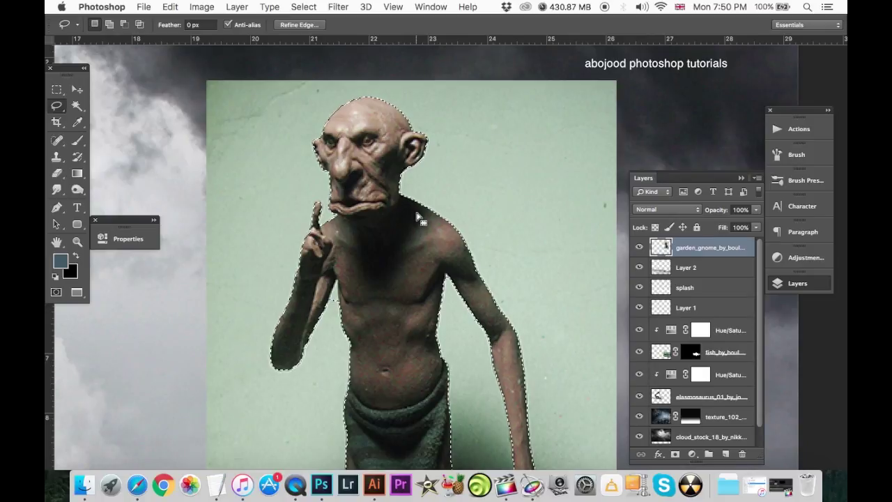
{"action": "key", "text": "super+minus"}
{"action": "key", "text": "super+minus"}
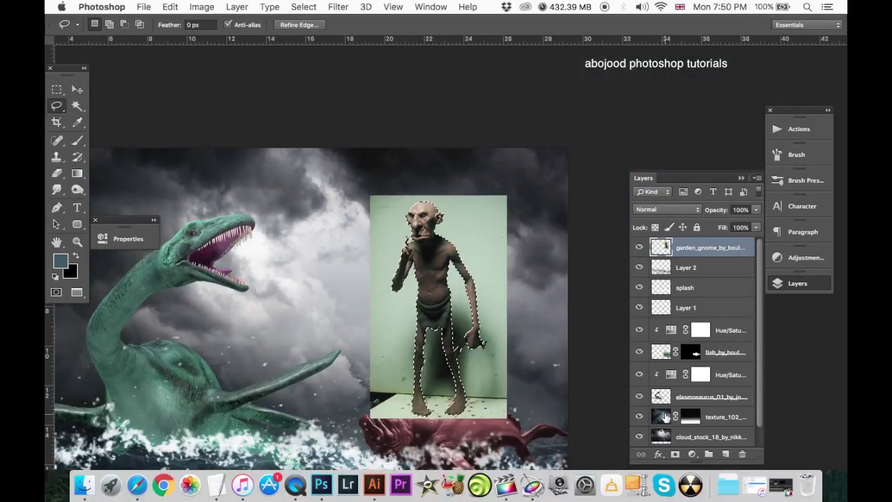
{"action": "left_click", "coordinate": [674, 453]}
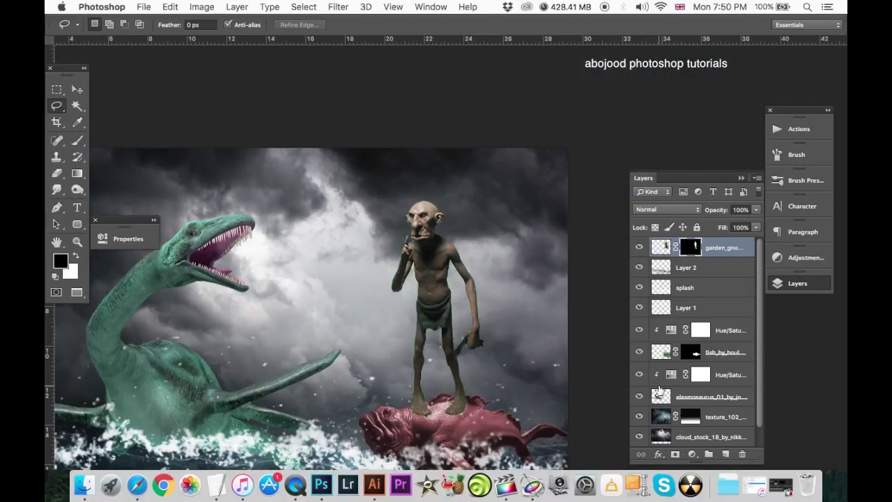
- Load the gnome's mask as a selection and feather it
{"action": "key", "text": "super+plus"}
{"action": "key", "text": "super+plus"}
{"action": "key", "text": "super+minus"}
{"action": "key", "text": "super+minus"}
{"action": "key", "text": "super+plus"}
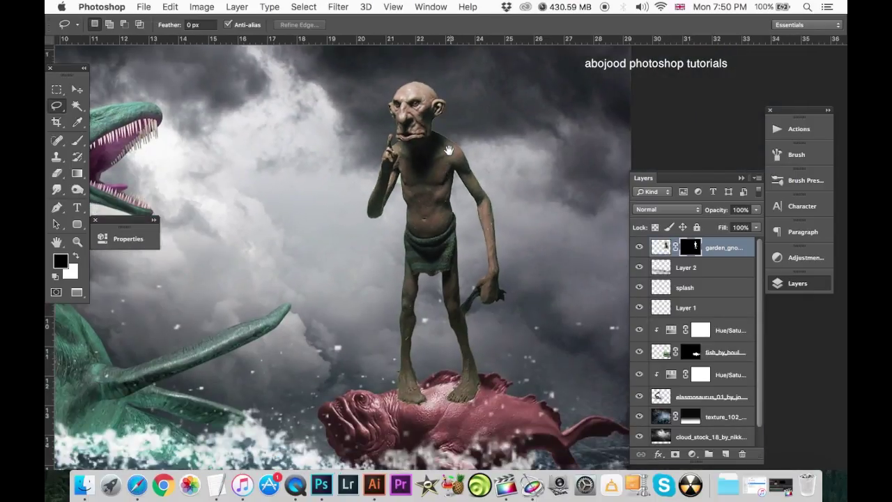
{"action": "left_click", "coordinate": [690, 248], "text": "super"}
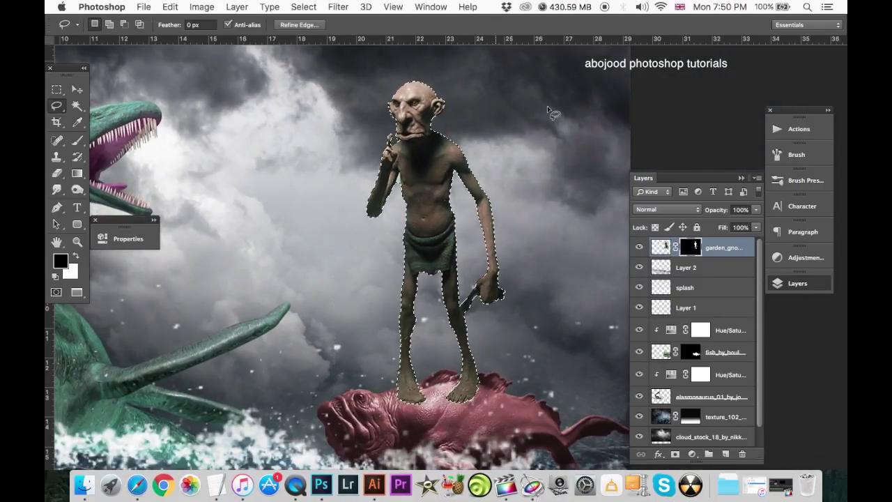
{"action": "left_click", "coordinate": [661, 246]}
{"action": "left_click", "coordinate": [303, 7]}
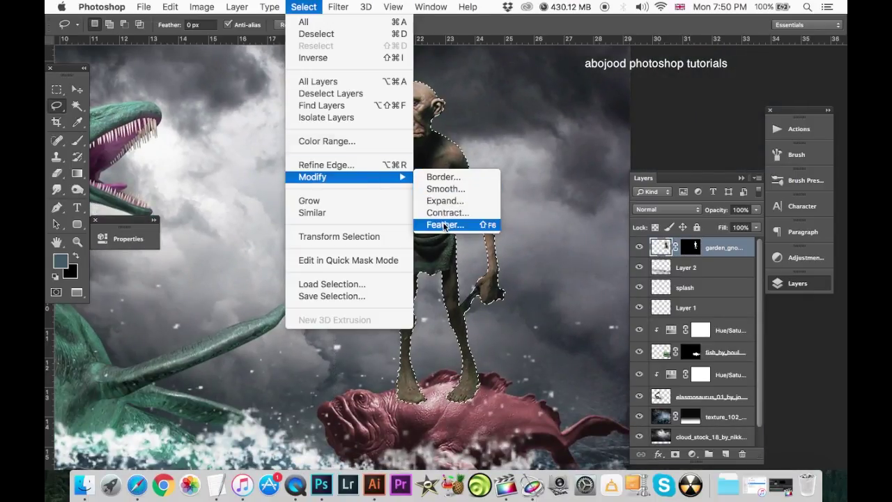
{"action": "left_click", "coordinate": [443, 225]}
{"action": "key", "text": "Return"}
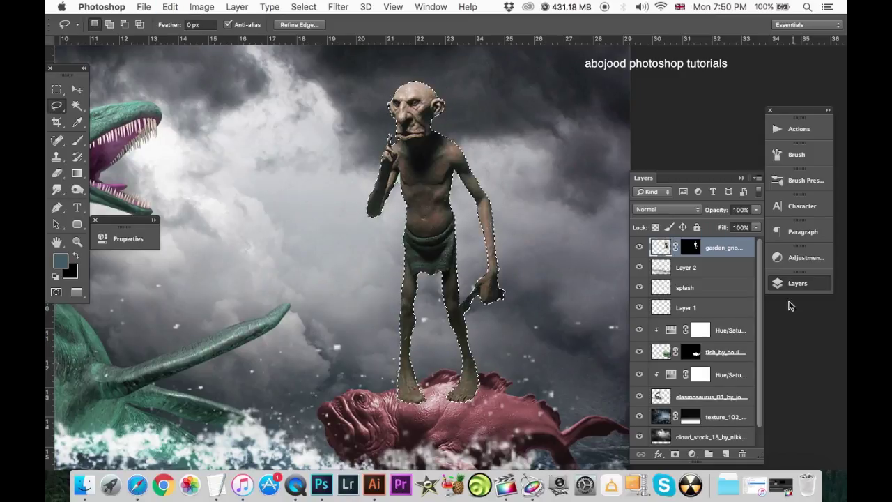
- Invert the selection on the gnome's mask, deselect, and add an empty Layer 3
{"action": "left_click", "coordinate": [690, 247]}
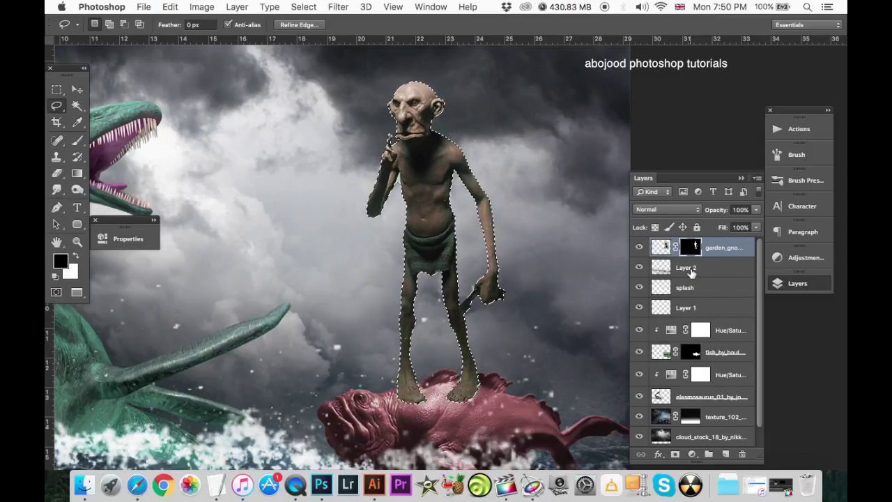
{"action": "key", "text": "ctrl+shift+i"}
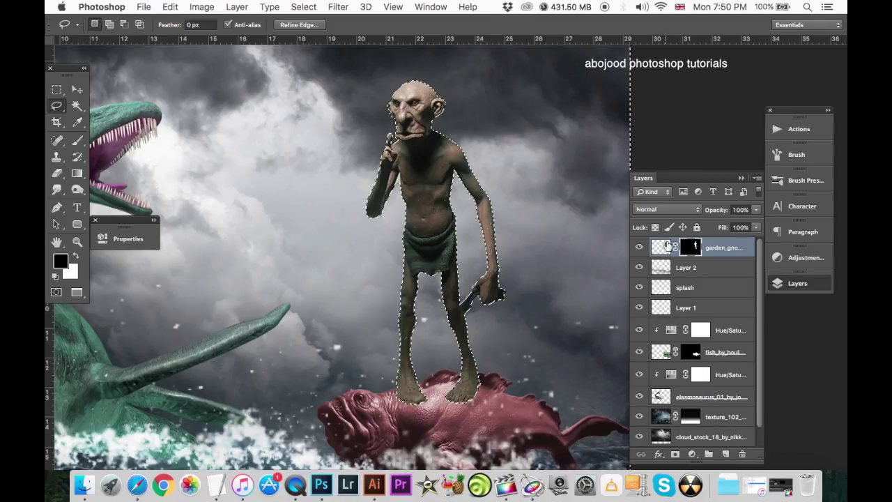
{"action": "left_click", "coordinate": [661, 246]}
{"action": "key", "text": "ctrl+d"}
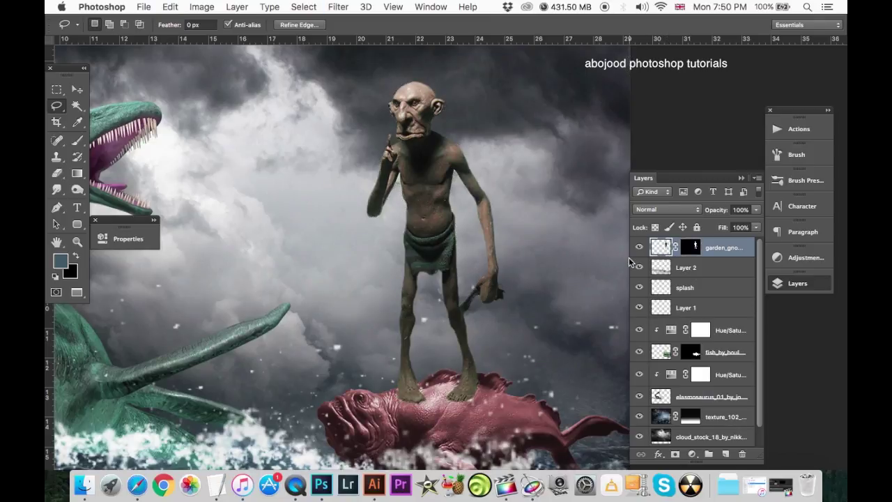
{"action": "key", "text": "super+plus"}
{"action": "key", "text": "super+plus"}
{"action": "key", "text": "super+plus"}
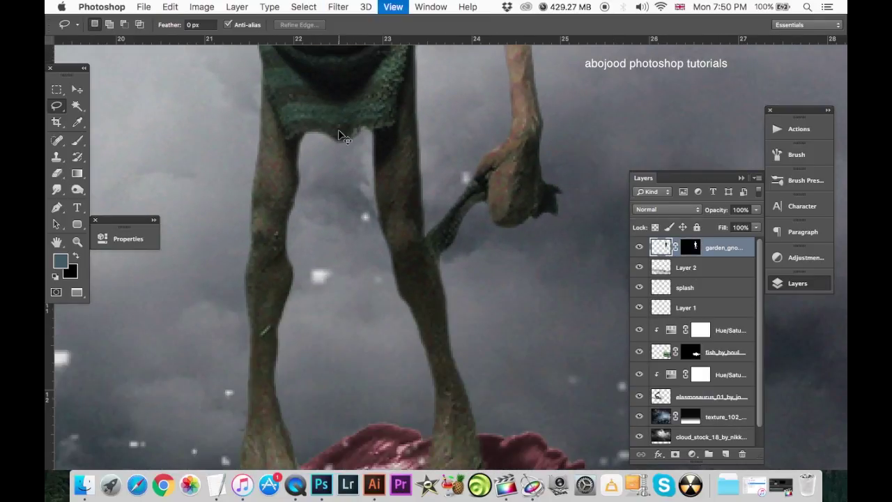
{"action": "key", "text": "super+minus"}
{"action": "key", "text": "super+minus"}
{"action": "key", "text": "super+minus"}
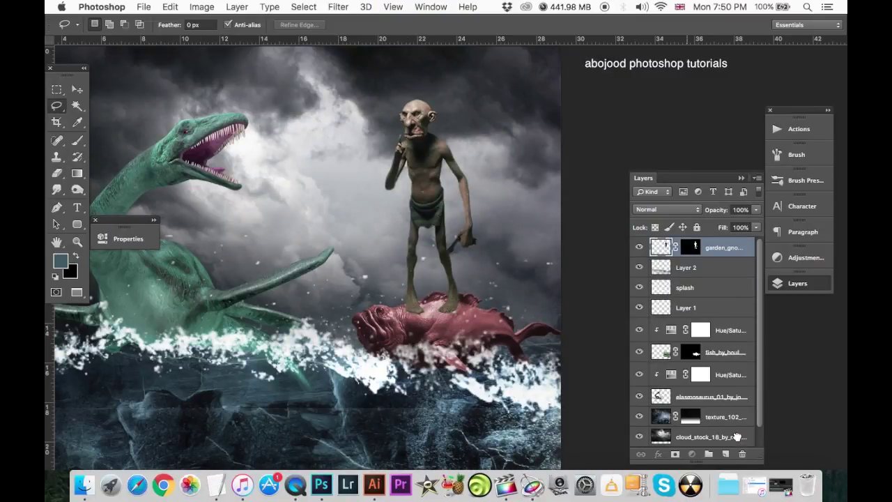
{"action": "left_click", "coordinate": [725, 454]}
- Paint a faint black shadow at 16% opacity under the gnome's feet on Layer 3
{"action": "left_click", "coordinate": [78, 140]}
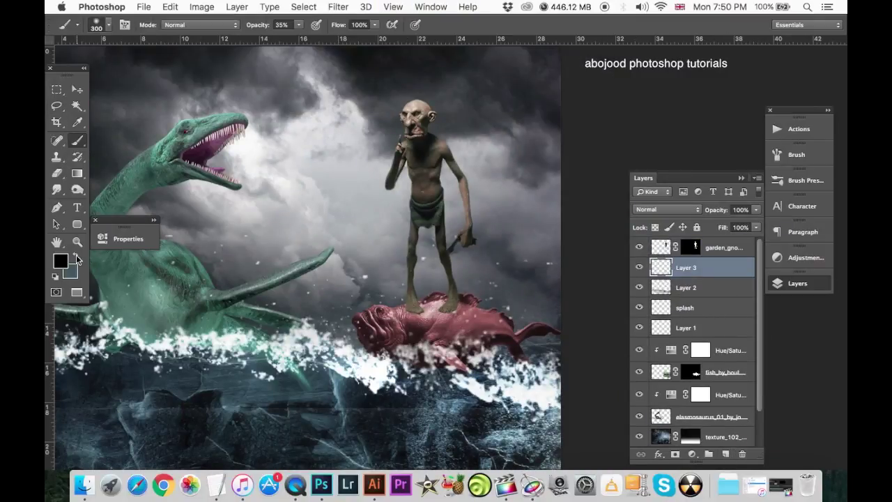
{"action": "key", "text": "bracketleft"}
{"action": "key", "text": "bracketleft"}
{"action": "key", "text": "bracketleft"}
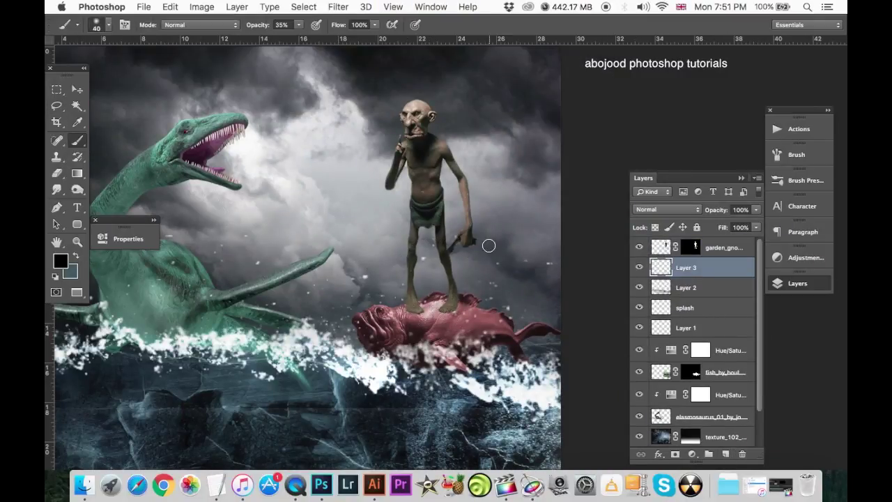
{"action": "key", "text": "super+plus"}
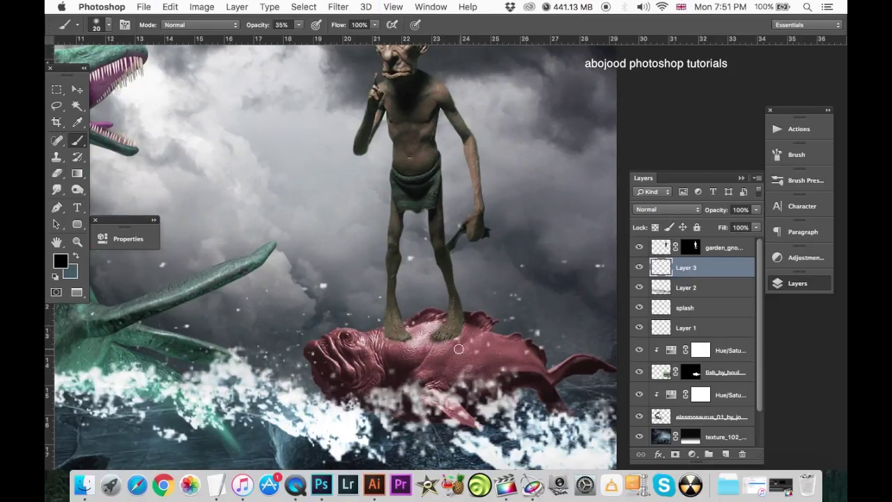
{"action": "key", "text": "super+z"}
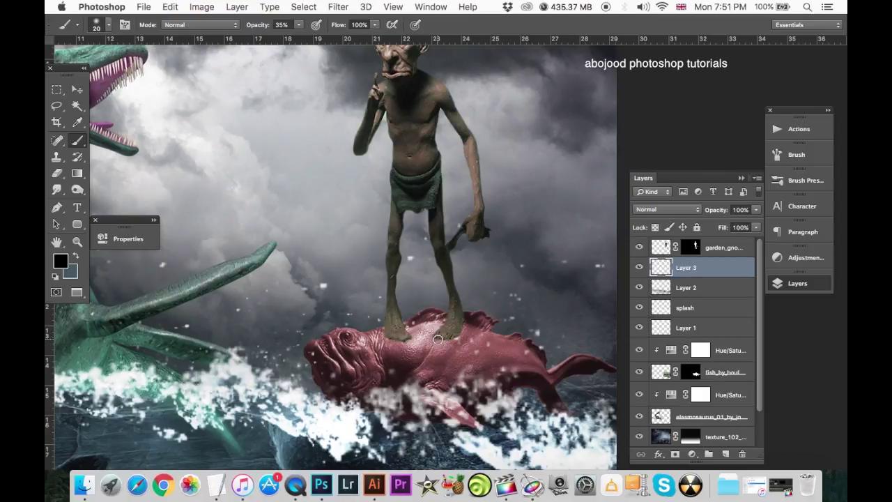
{"action": "left_click_drag", "start_coordinate": [299, 25], "coordinate": [287, 40]}
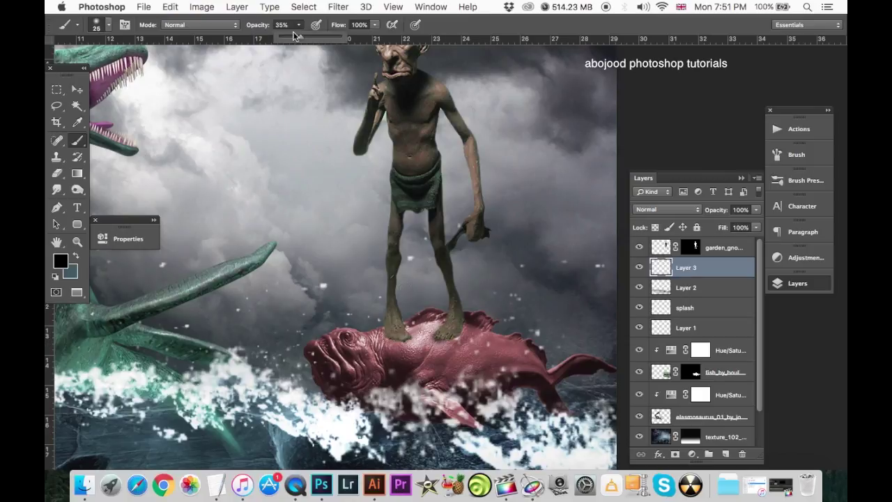
{"action": "key", "text": "bracketright"}
{"action": "key", "text": "bracketright"}
{"action": "left_click_drag", "start_coordinate": [420, 336], "coordinate": [417, 333]}
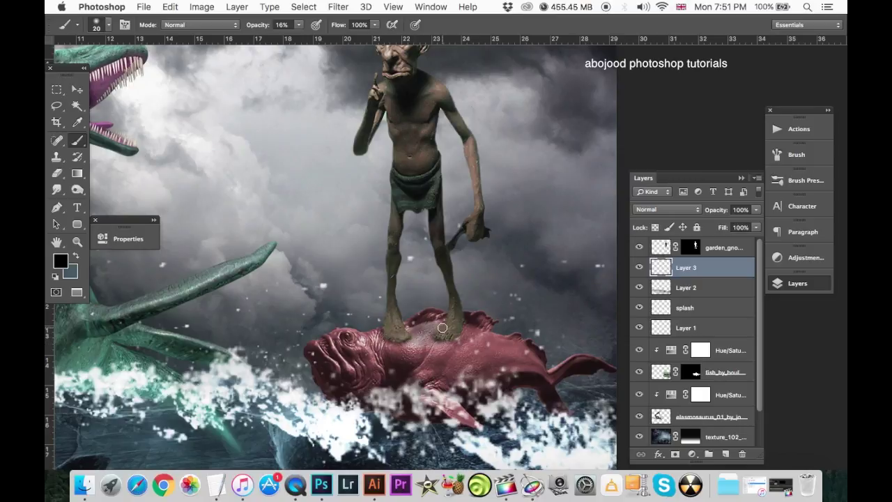
{"action": "left_click_drag", "start_coordinate": [433, 323], "coordinate": [416, 340]}
- Make the garden_gnome layer active with the whole composite in view
{"action": "key", "text": "super+minus"}
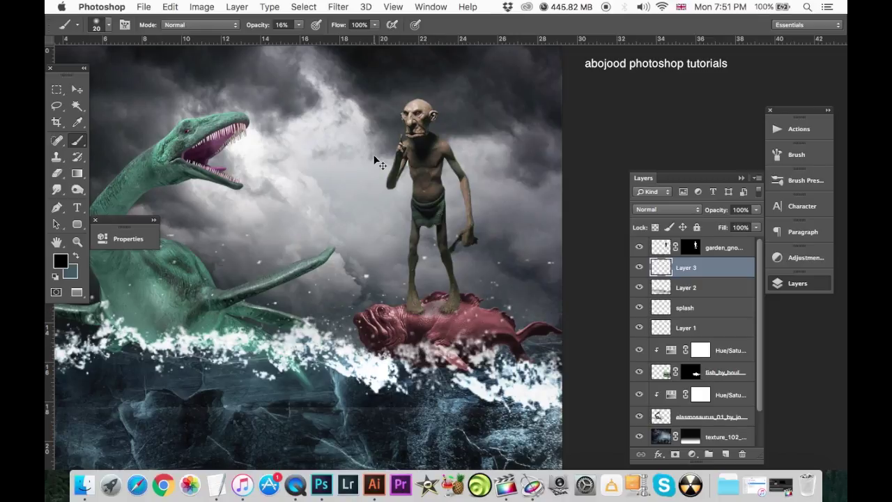
{"action": "key", "text": "super+minus"}
{"action": "key", "text": "super+minus"}
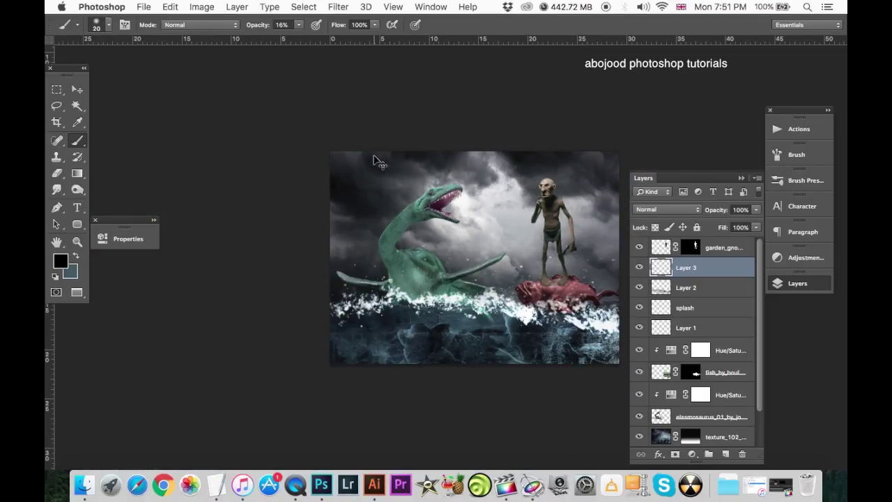
{"action": "key", "text": "super+plus"}
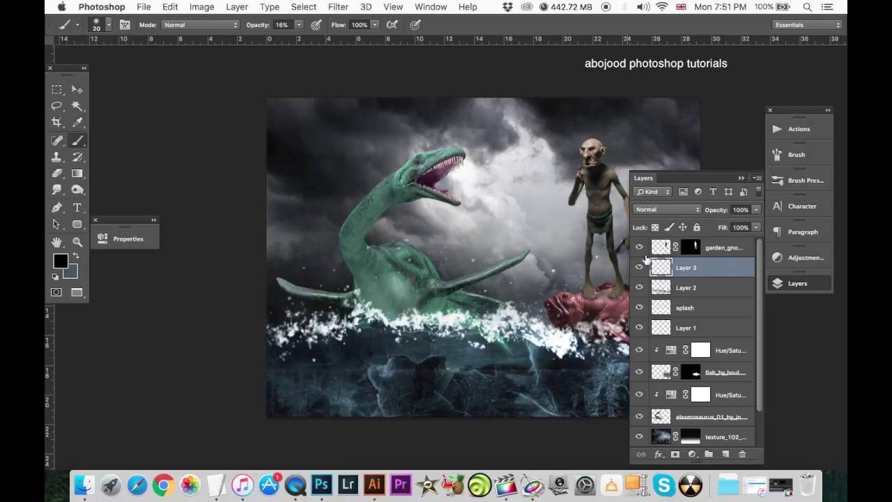
{"action": "left_click", "coordinate": [728, 247]}
{"action": "key", "text": "super+minus"}
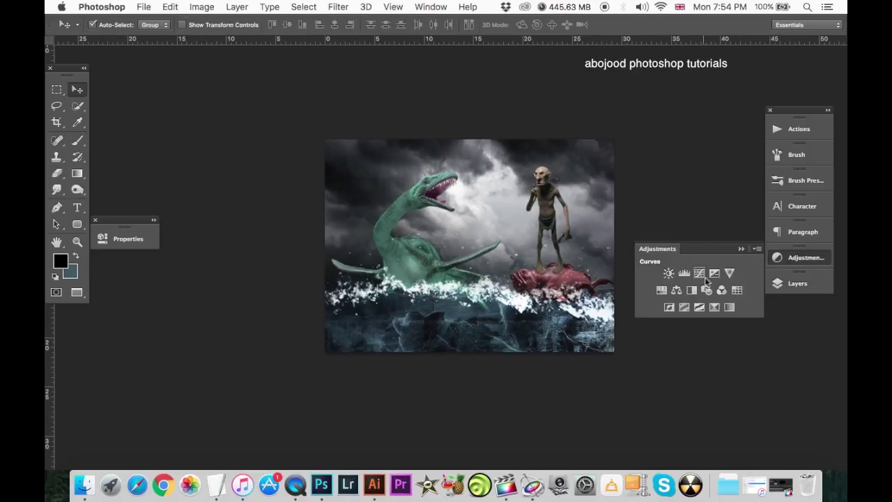
- Add a Curves adjustment pulled down to darken, with its mask inverted to hide it
{"action": "left_click", "coordinate": [699, 272]}
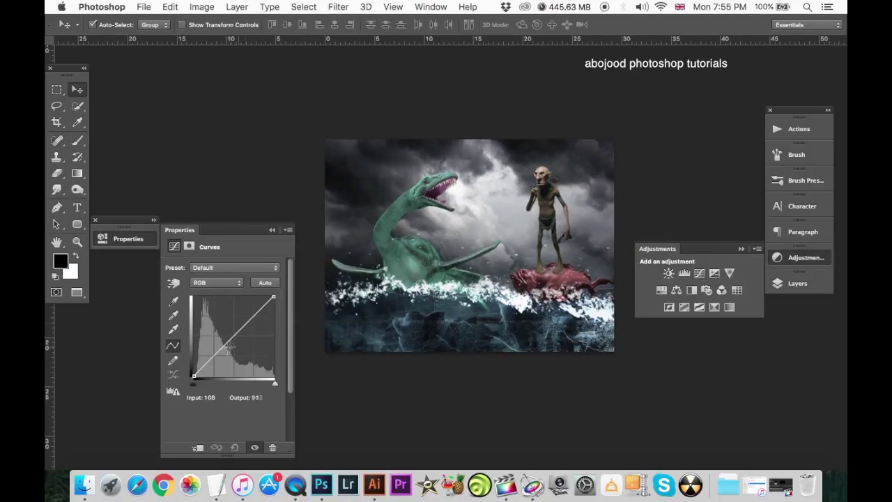
{"action": "left_click_drag", "start_coordinate": [221, 350], "coordinate": [224, 363]}
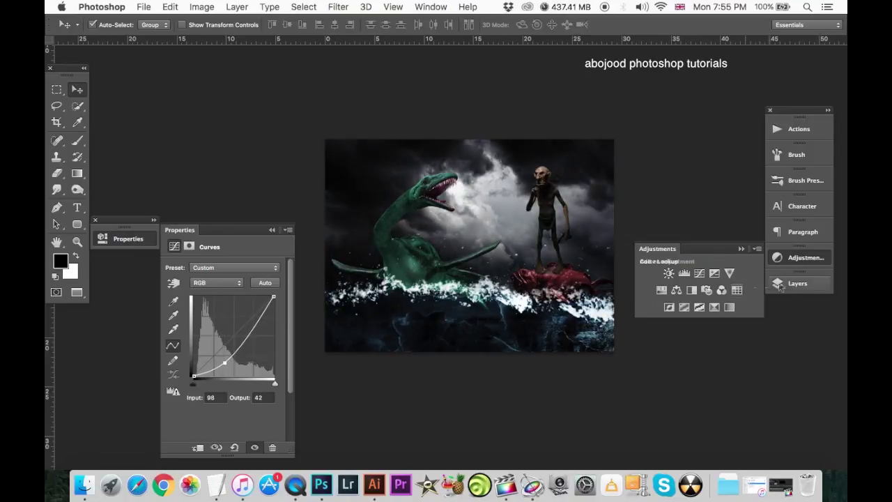
{"action": "left_click", "coordinate": [797, 283]}
{"action": "key", "text": "super+i"}
- Set up a soft round white brush for painting the Curves mask
{"action": "key", "text": "super+plus"}
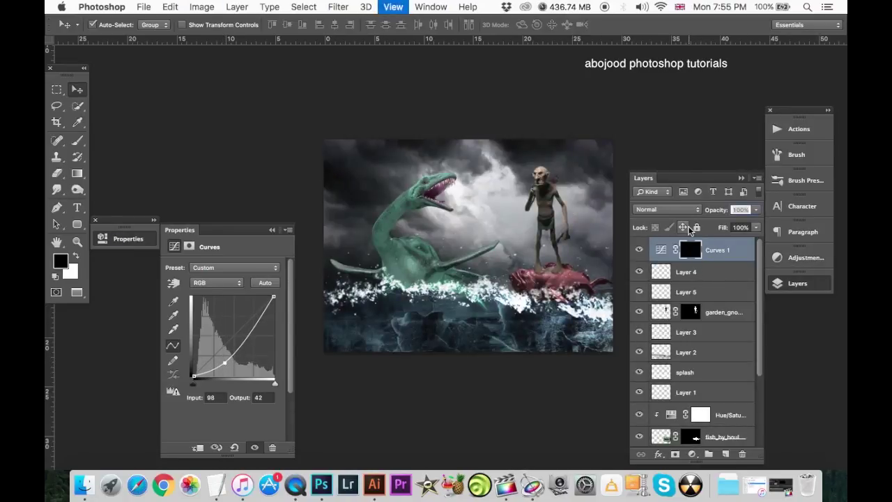
{"action": "key", "text": "b"}
{"action": "key", "text": "x"}
{"action": "left_click", "coordinate": [108, 24]}
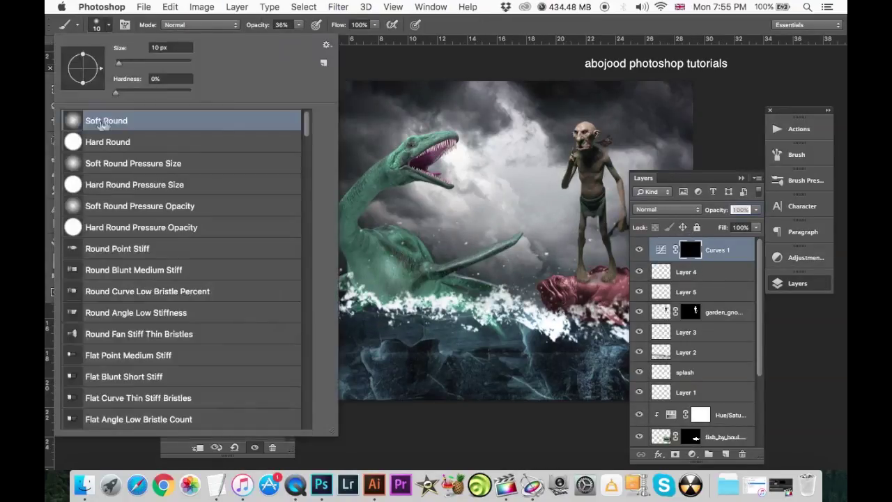
{"action": "key", "text": "Escape"}
{"action": "key", "text": "Return"}
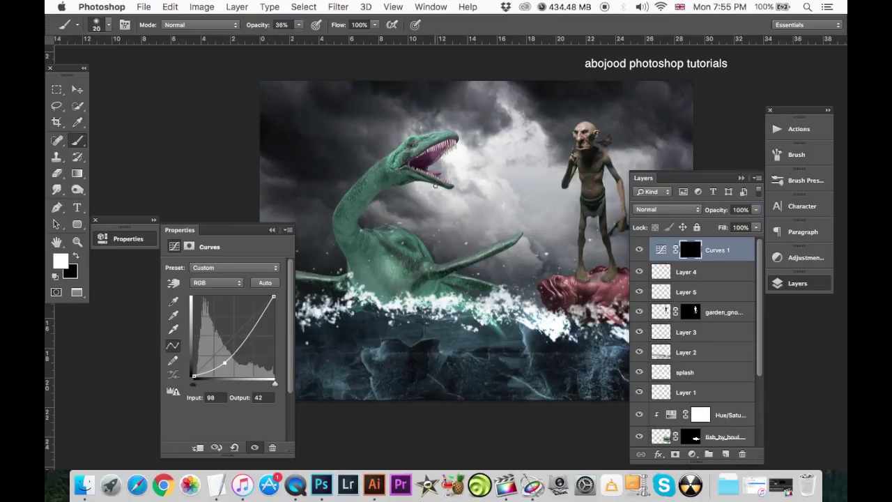
{"action": "left_click", "coordinate": [272, 230]}
{"action": "key", "text": "bracketright"}
{"action": "key", "text": "bracketright"}
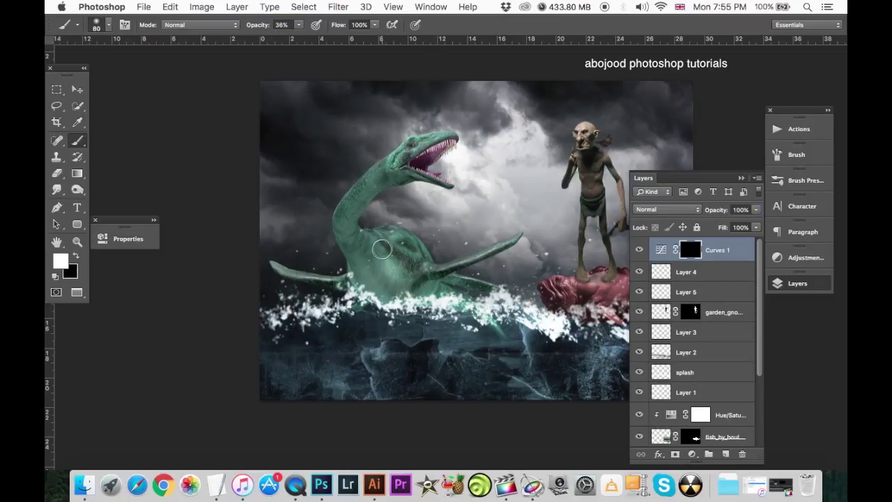
{"action": "key", "text": "bracketright"}
{"action": "key", "text": "bracketright"}
{"action": "key", "text": "bracketleft"}
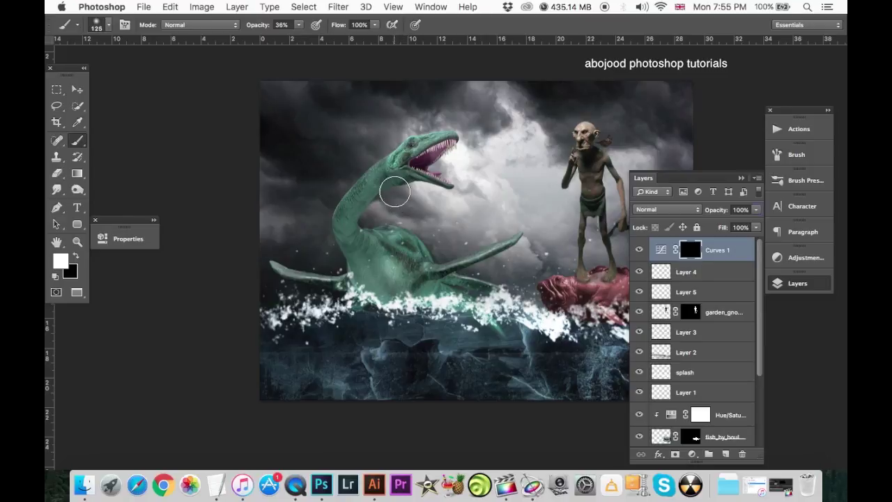
{"action": "key", "text": "bracketleft"}
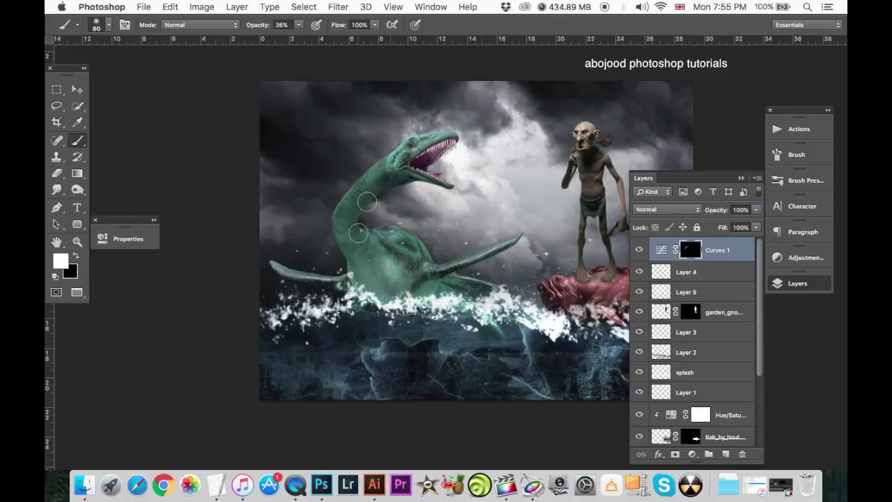
- Paint the Curves darkening onto the sea monster's neck and body through the mask
{"action": "mouse_move", "coordinate": [350, 226]}
{"action": "left_mouse_down"}
{"action": "mouse_move", "coordinate": [357, 216]}
{"action": "mouse_move", "coordinate": [442, 293]}
{"action": "mouse_move", "coordinate": [414, 278]}
{"action": "mouse_move", "coordinate": [488, 289]}
{"action": "mouse_move", "coordinate": [390, 293]}
{"action": "left_mouse_up"}
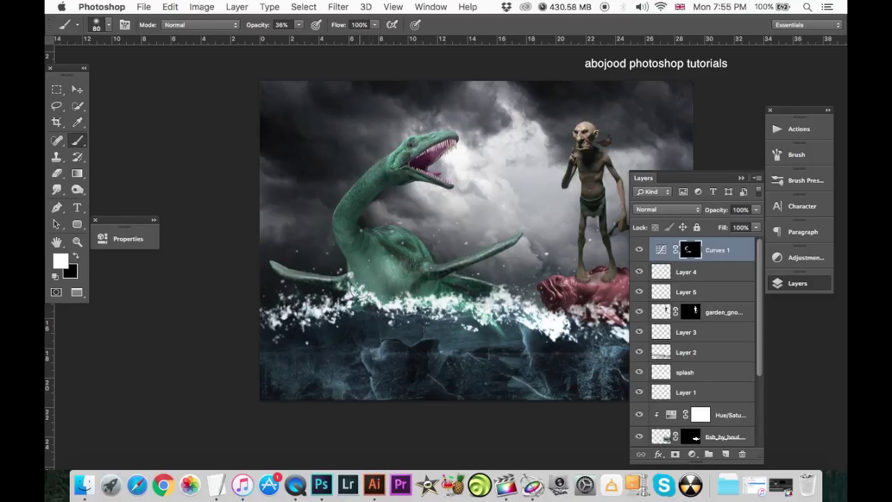
{"action": "mouse_move", "coordinate": [587, 295]}
{"action": "left_mouse_down"}
{"action": "mouse_move", "coordinate": [396, 265]}
{"action": "mouse_move", "coordinate": [363, 271]}
{"action": "mouse_move", "coordinate": [390, 289]}
{"action": "mouse_move", "coordinate": [453, 285]}
{"action": "mouse_move", "coordinate": [391, 272]}
{"action": "left_mouse_up"}
{"action": "key", "text": "super+r"}
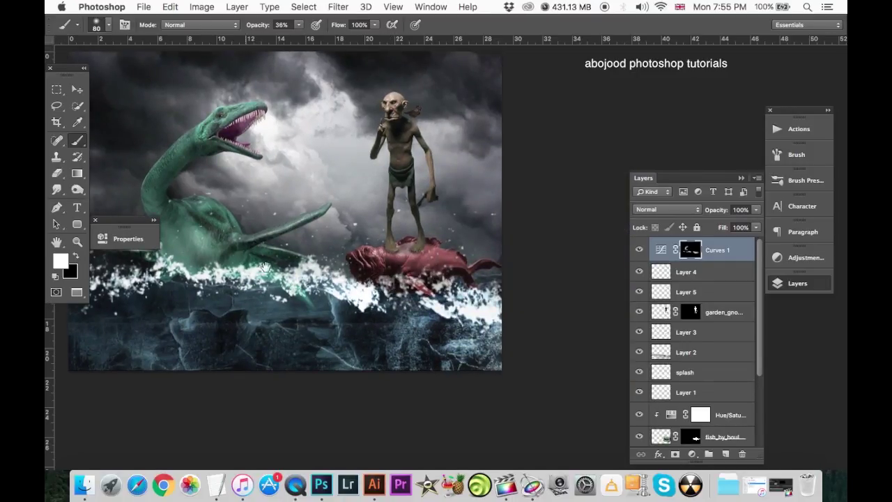
{"action": "scroll", "coordinate": [266, 268], "scroll_direction": "left", "scroll_amount": 5}
{"action": "scroll", "coordinate": [266, 267], "scroll_direction": "up", "scroll_amount": 1}
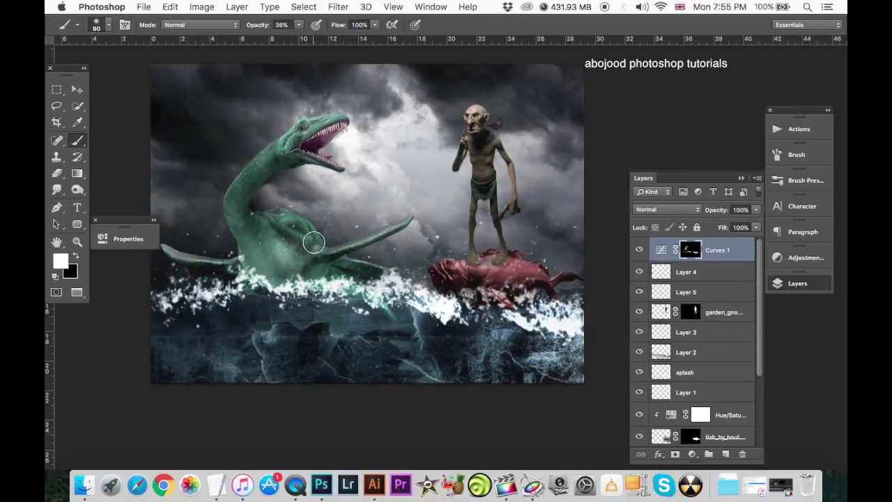
{"action": "key", "text": "bracketleft"}
{"action": "key", "text": "bracketleft"}
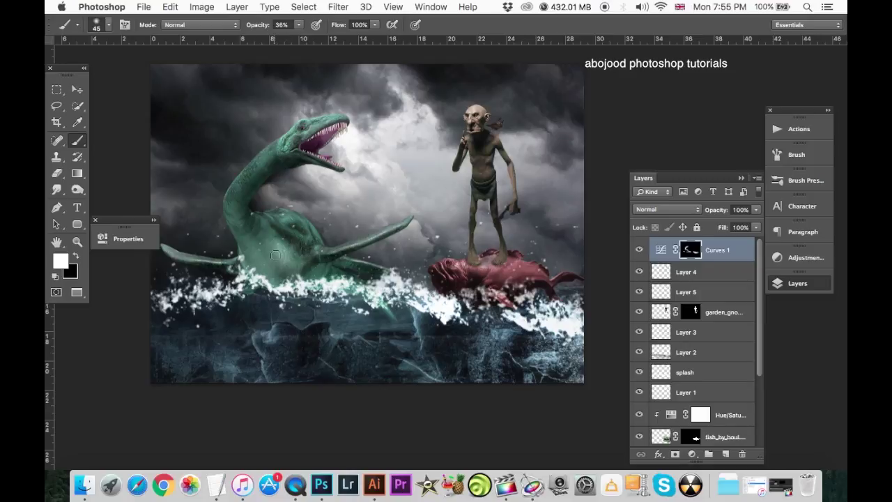
{"action": "key", "text": "bracketleft"}
{"action": "key", "text": "bracketleft"}
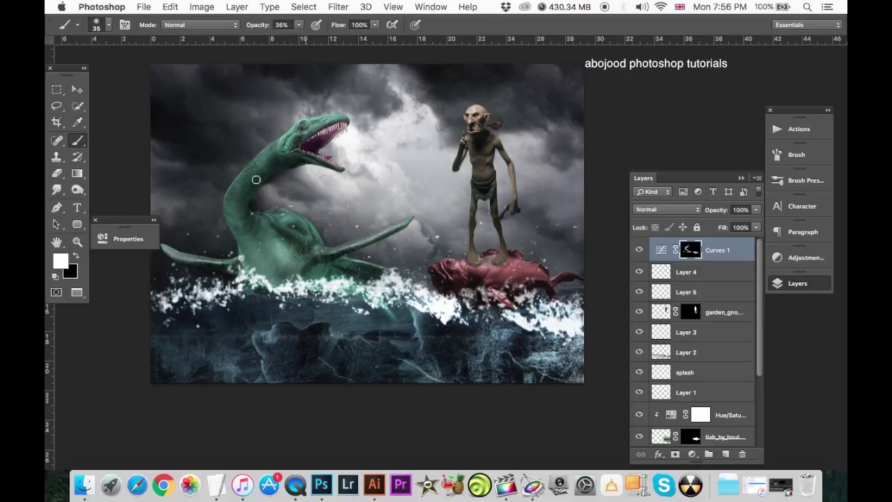
{"action": "key", "text": "super+minus"}
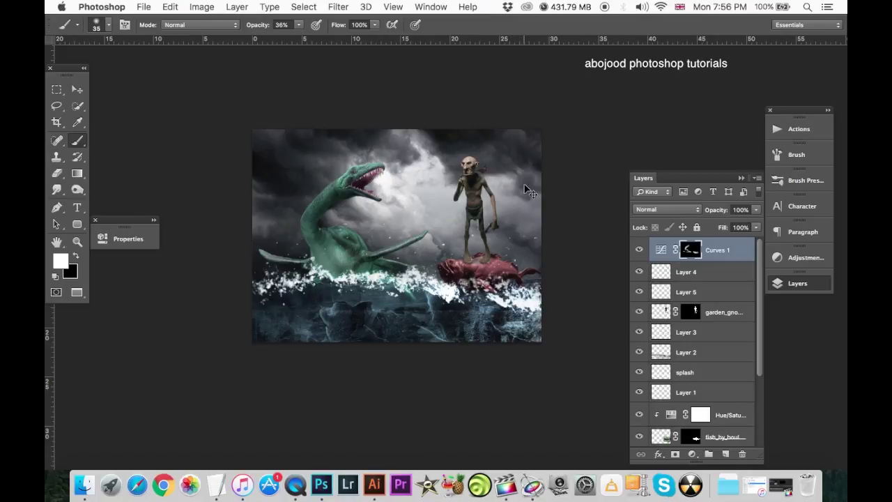
- Add a new Layer 6 and choose a dark brown foreground colour
{"action": "left_click", "coordinate": [725, 453]}
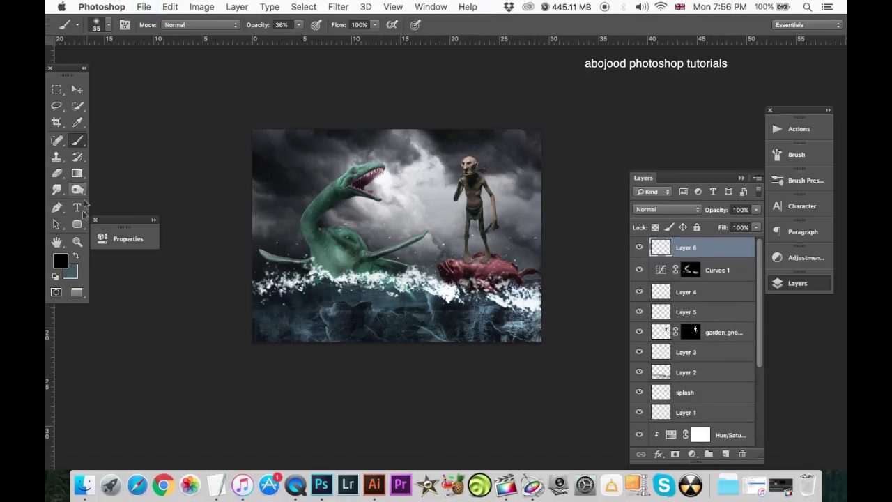
{"action": "left_click", "coordinate": [61, 260]}
{"action": "left_click_drag", "start_coordinate": [679, 308], "coordinate": [679, 319]}
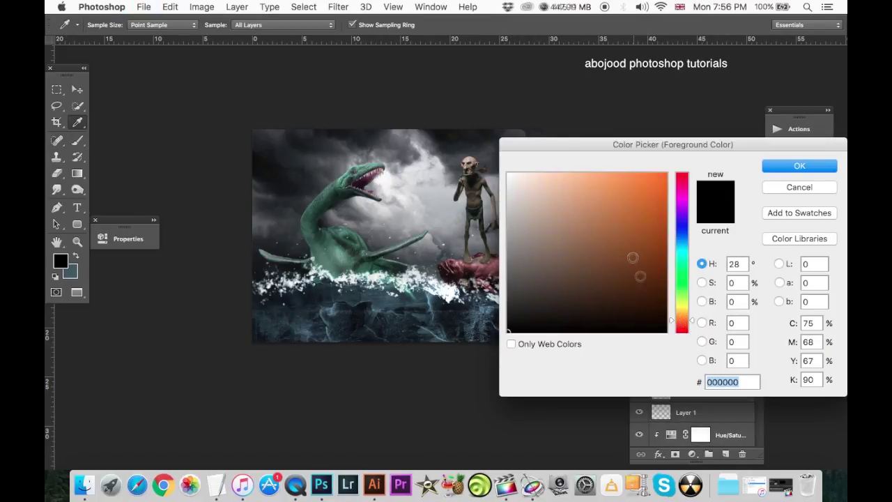
{"action": "mouse_move", "coordinate": [590, 285]}
{"action": "left_mouse_down"}
{"action": "mouse_move", "coordinate": [579, 275]}
{"action": "mouse_move", "coordinate": [569, 286]}
{"action": "left_mouse_up"}
{"action": "left_click", "coordinate": [682, 318]}
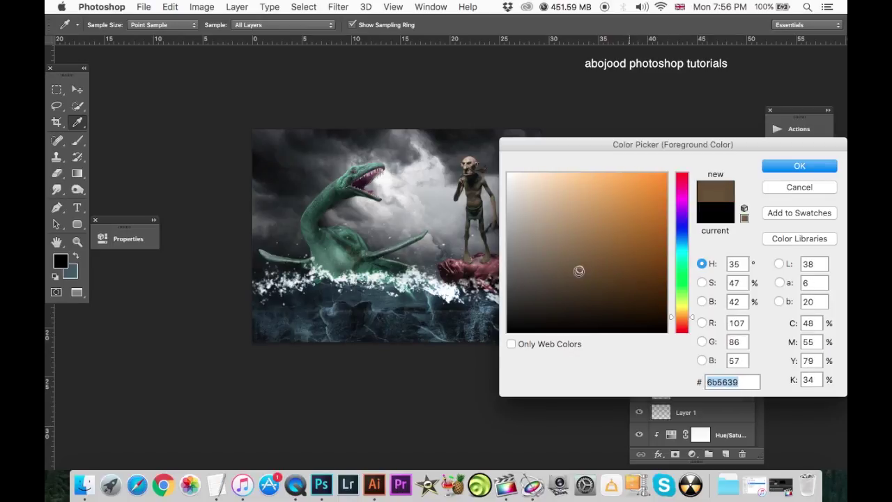
{"action": "left_click", "coordinate": [685, 315]}
{"action": "left_click", "coordinate": [634, 280]}
{"action": "left_click_drag", "start_coordinate": [634, 281], "coordinate": [625, 282]}
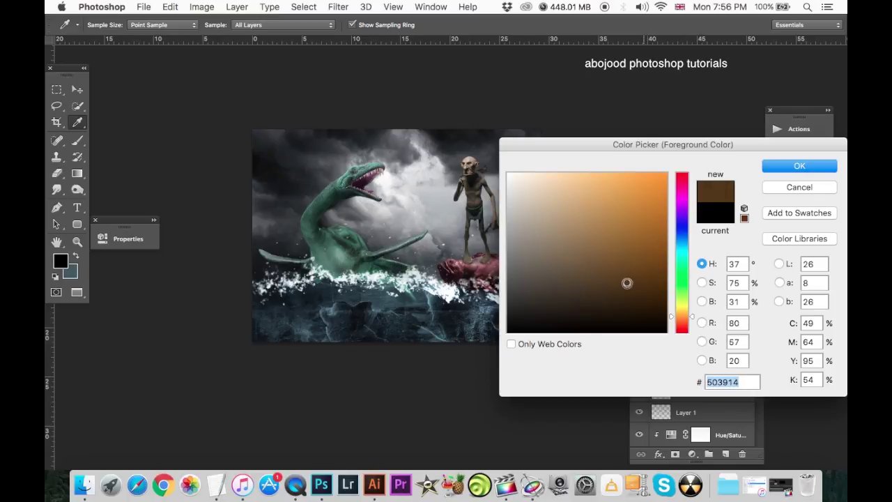
{"action": "left_click", "coordinate": [800, 166]}
- Paint a soft brown glow in the sky centre with an 800 px, 81% brush, blended as Color Dodge
{"action": "key", "text": "b"}
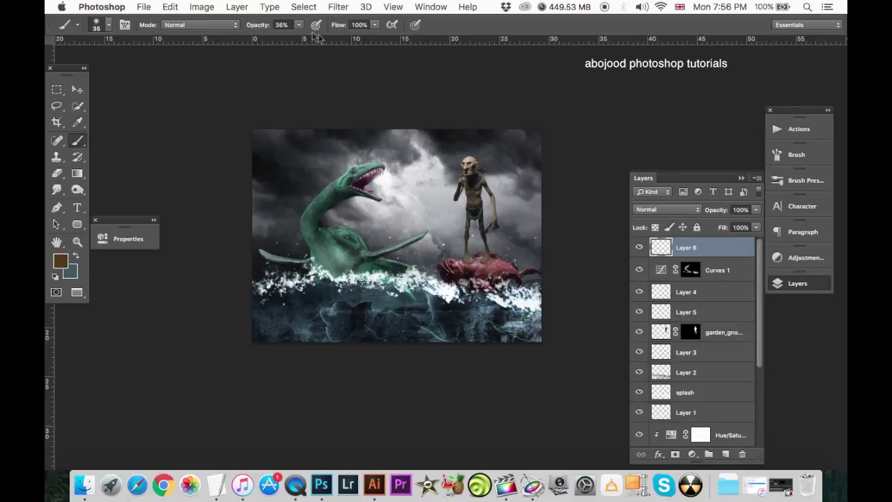
{"action": "left_click_drag", "start_coordinate": [328, 40], "coordinate": [329, 40]}
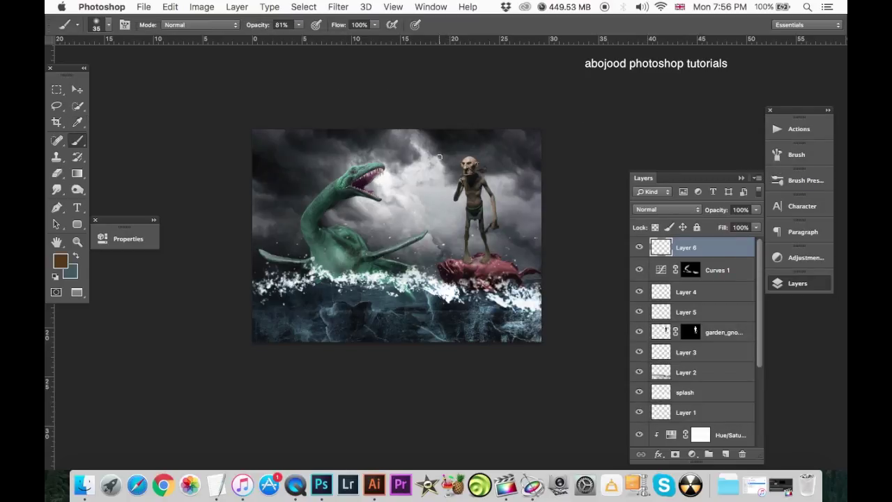
{"action": "key", "text": "bracketright"}
{"action": "key", "text": "bracketright"}
{"action": "key", "text": "bracketright"}
{"action": "left_click", "coordinate": [412, 195]}
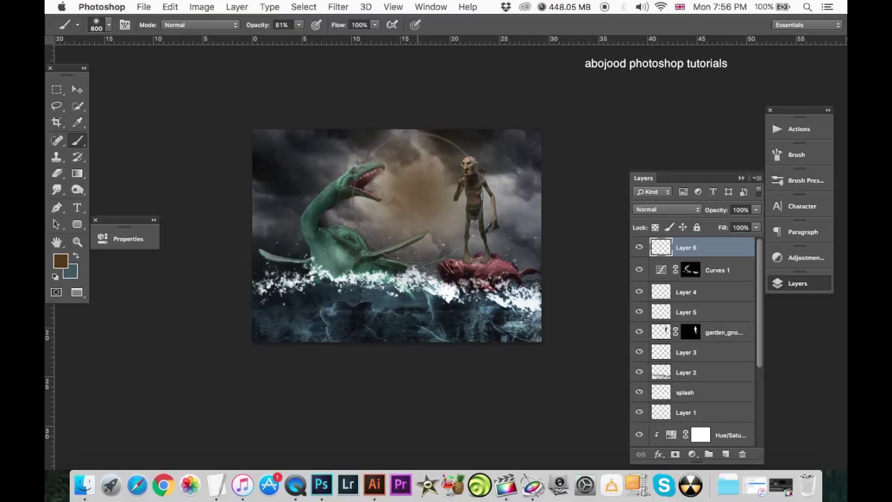
{"action": "left_click", "coordinate": [671, 209]}
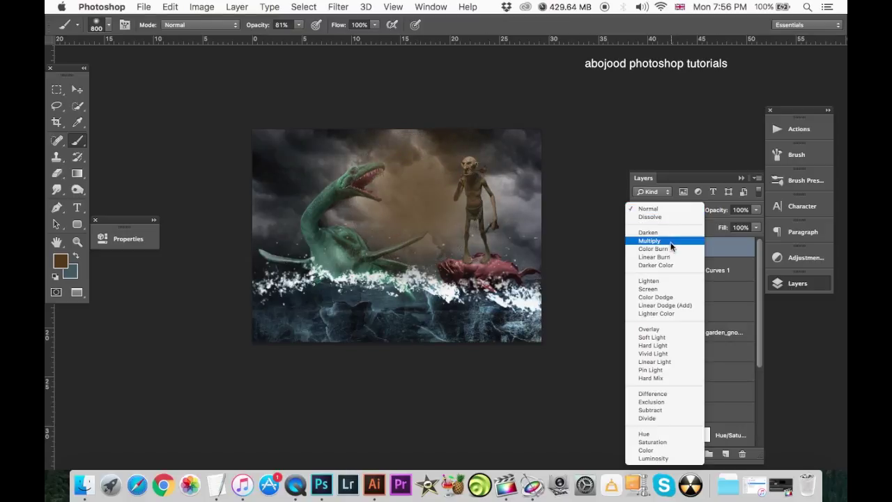
{"action": "left_click", "coordinate": [669, 296]}
- Move the Layer 6 glow higher in the sky
{"action": "key", "text": "v"}
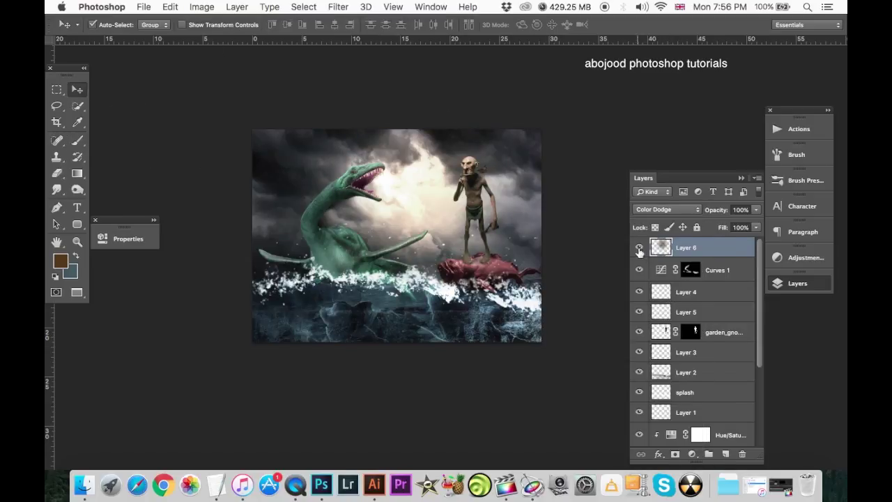
{"action": "key", "text": "ctrl+t"}
{"action": "mouse_move", "coordinate": [455, 218]}
{"action": "left_mouse_down"}
{"action": "mouse_move", "coordinate": [485, 150]}
{"action": "mouse_move", "coordinate": [427, 193]}
{"action": "left_mouse_up"}
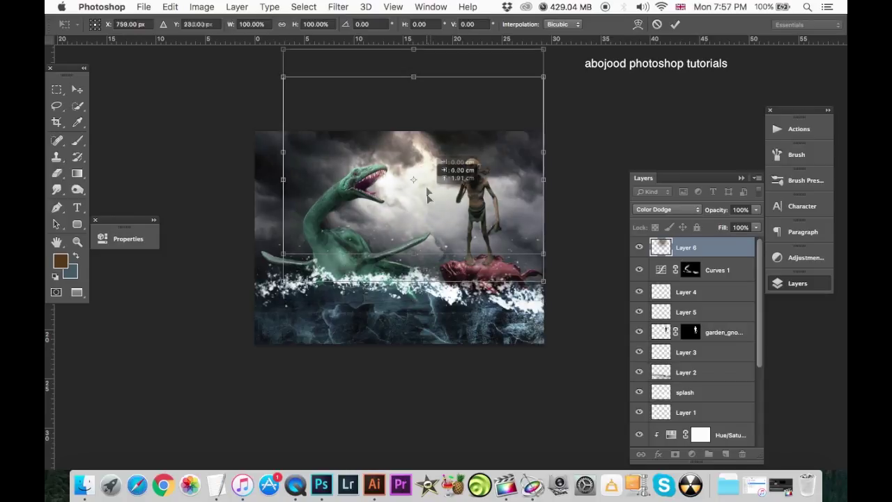
{"action": "key", "text": "Return"}
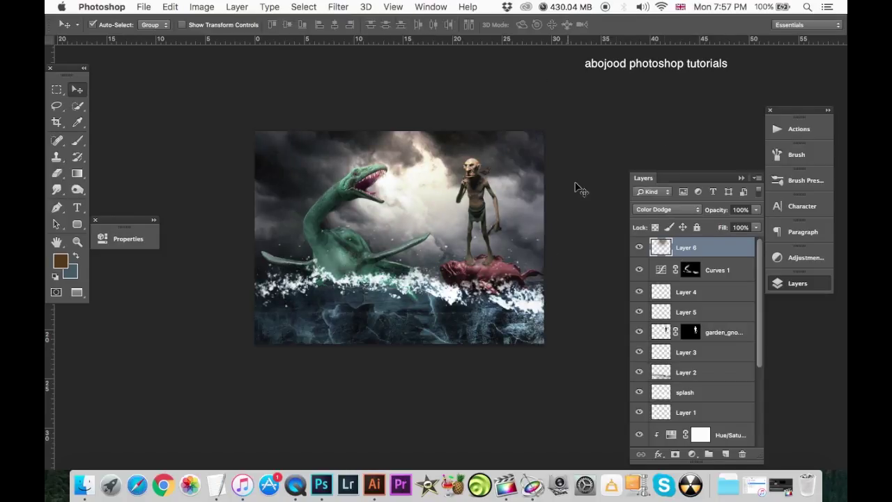
- Duplicate the glow, scale it down above the figures, and set the copy to 72% opacity
{"action": "key", "text": "ctrl+j"}
{"action": "key", "text": "ctrl+t"}
{"action": "mouse_move", "coordinate": [438, 179]}
{"action": "left_mouse_down"}
{"action": "mouse_move", "coordinate": [381, 140]}
{"action": "mouse_move", "coordinate": [423, 118]}
{"action": "left_mouse_up"}
{"action": "left_click_drag", "start_coordinate": [531, 226], "coordinate": [490, 200]}
{"action": "mouse_move", "coordinate": [427, 194]}
{"action": "left_mouse_down"}
{"action": "mouse_move", "coordinate": [439, 214]}
{"action": "mouse_move", "coordinate": [447, 196]}
{"action": "left_mouse_up"}
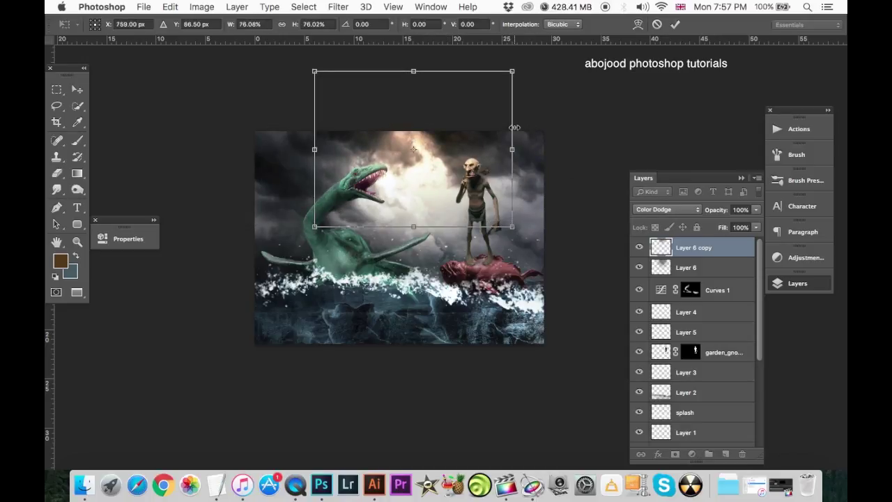
{"action": "key", "text": "Return"}
{"action": "left_click", "coordinate": [756, 210]}
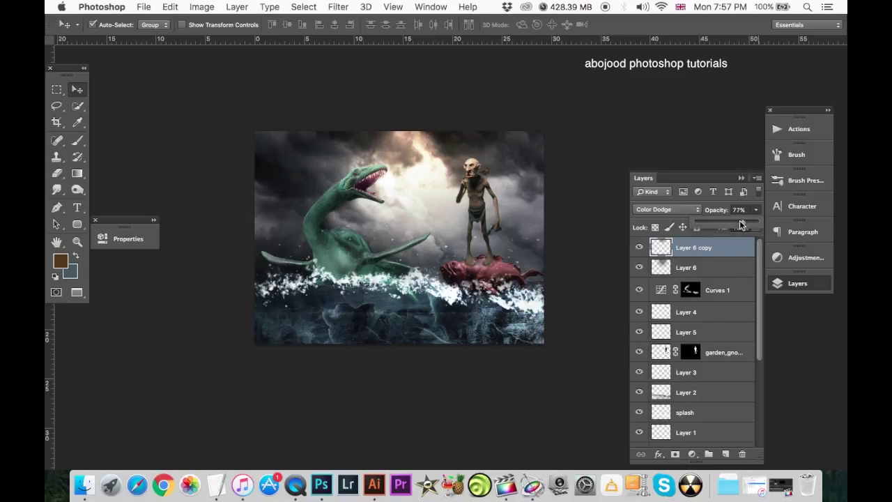
{"action": "key", "text": "ctrl+plus"}
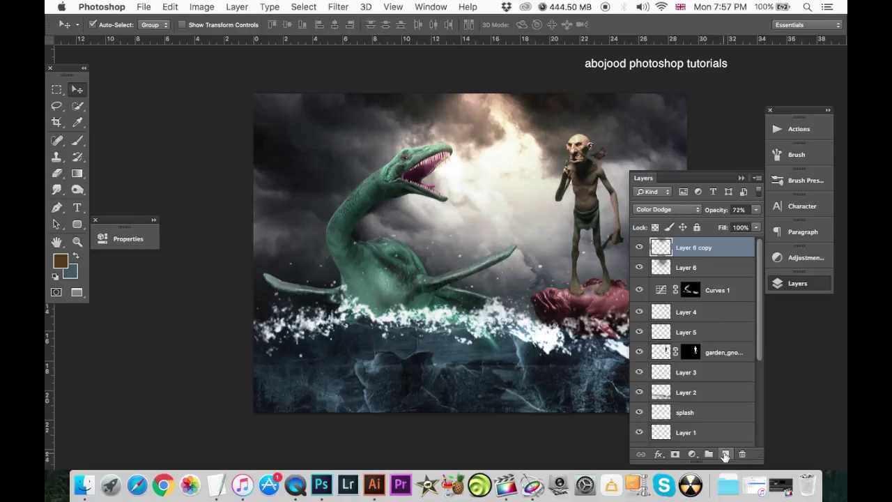
- Add a Color Dodge Layer 7 and draw a radial gradient glow around the monster's head
{"action": "left_click", "coordinate": [725, 454]}
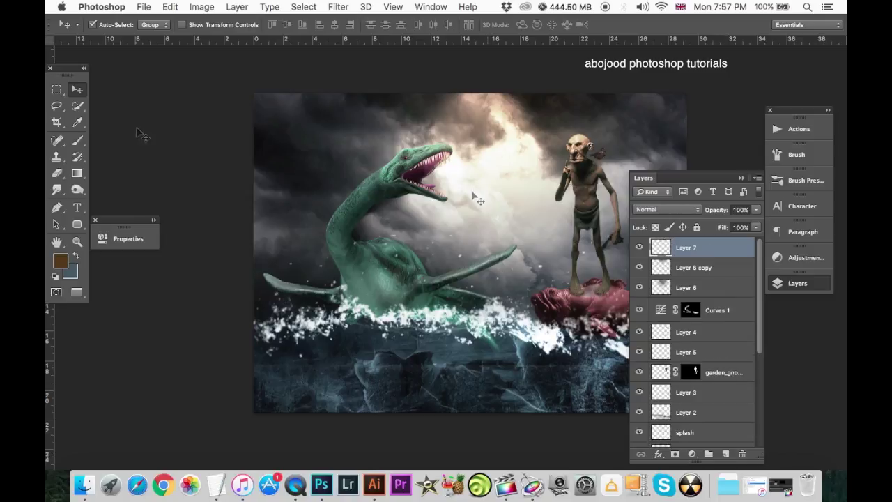
{"action": "left_click", "coordinate": [661, 209]}
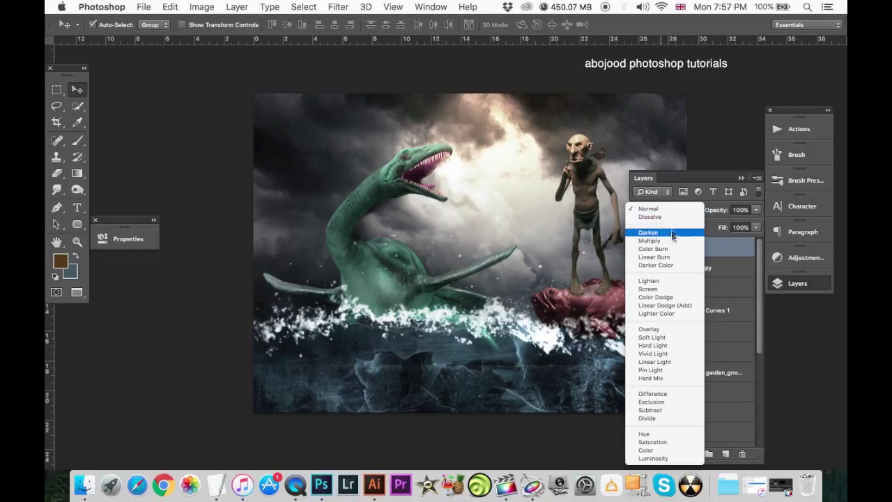
{"action": "left_click", "coordinate": [665, 297]}
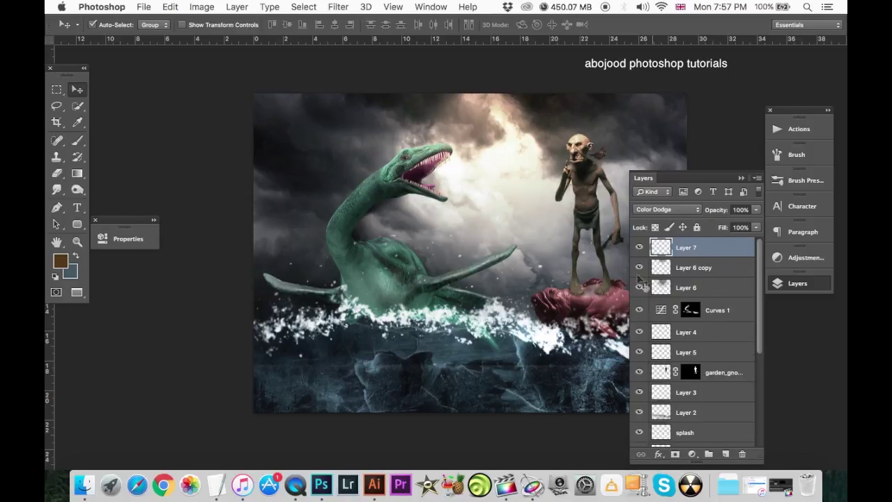
{"action": "left_click", "coordinate": [81, 173]}
{"action": "left_click_drag", "start_coordinate": [453, 104], "coordinate": [450, 236]}
{"action": "key", "text": "ctrl+z"}
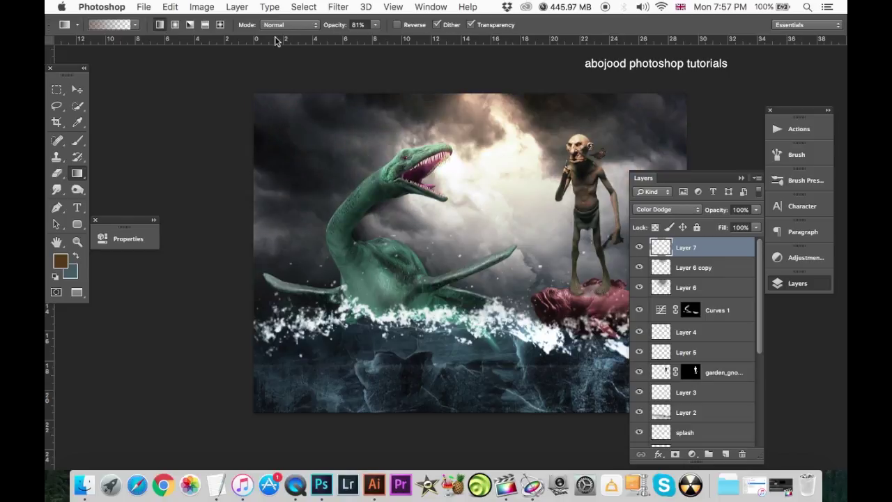
{"action": "left_click", "coordinate": [396, 24]}
{"action": "left_click_drag", "start_coordinate": [438, 151], "coordinate": [272, 351]}
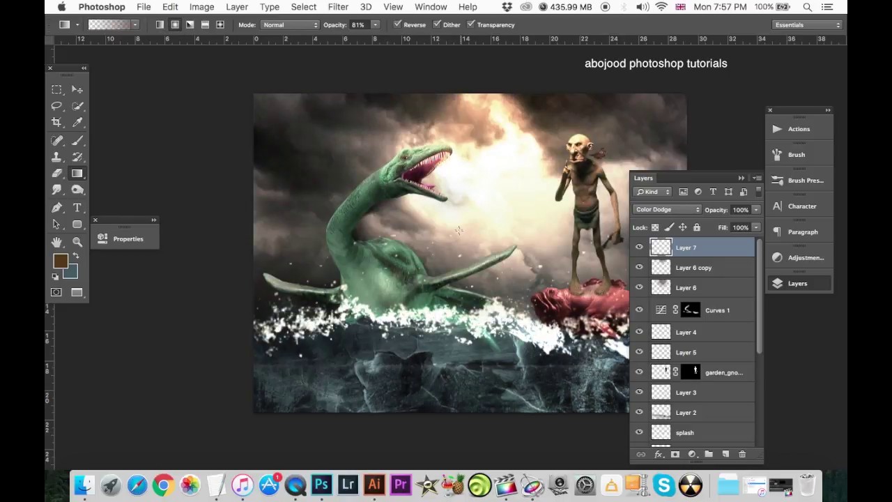
{"action": "key", "text": "ctrl+z"}
{"action": "left_click", "coordinate": [397, 24]}
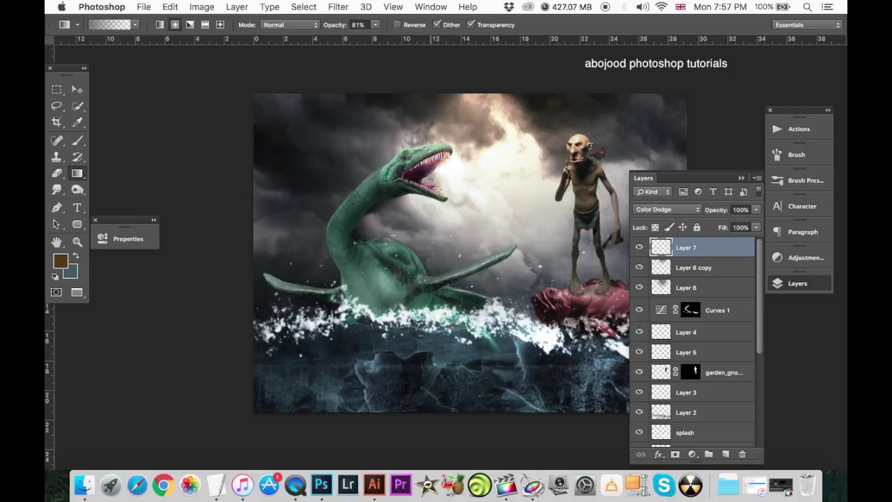
{"action": "left_click_drag", "start_coordinate": [435, 182], "coordinate": [464, 246]}
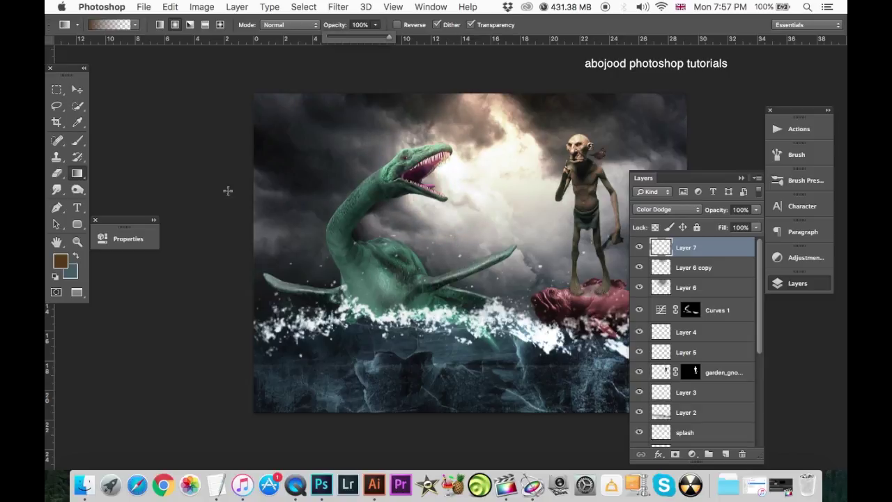
- Switch the foreground to darker brown #31230c and redraw the glow around the monster's mouth
{"action": "left_click", "coordinate": [61, 261]}
{"action": "left_click_drag", "start_coordinate": [625, 282], "coordinate": [628, 303]}
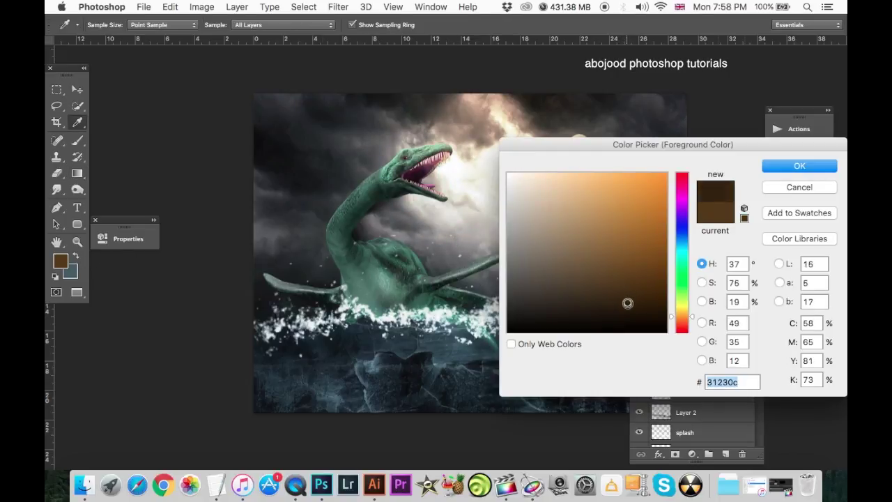
{"action": "key", "text": "Return"}
{"action": "key", "text": "ctrl+z"}
{"action": "left_click_drag", "start_coordinate": [422, 177], "coordinate": [445, 246]}
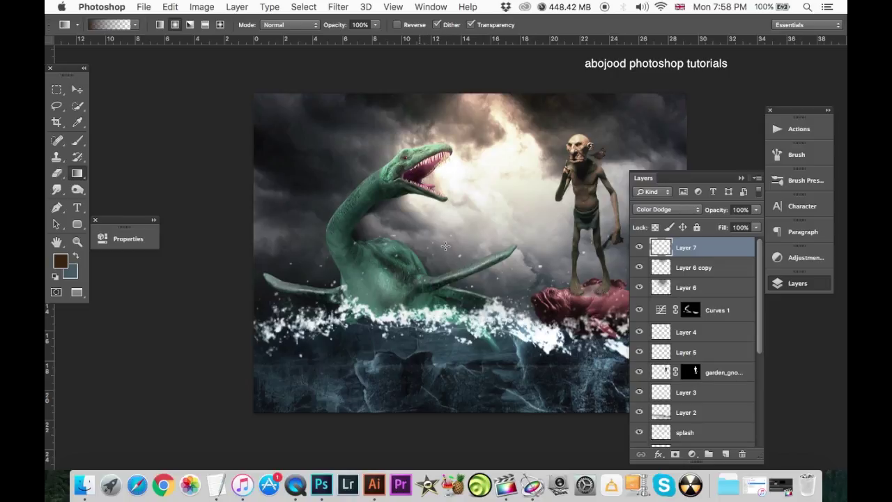
- Set the foreground to orange #ed8f35 and draw a radial glow around the monster's head on a new layer
{"action": "left_click", "coordinate": [66, 259]}
{"action": "type", "text": "ed8f35"}
{"action": "key", "text": "Return"}
{"action": "key", "text": "g"}
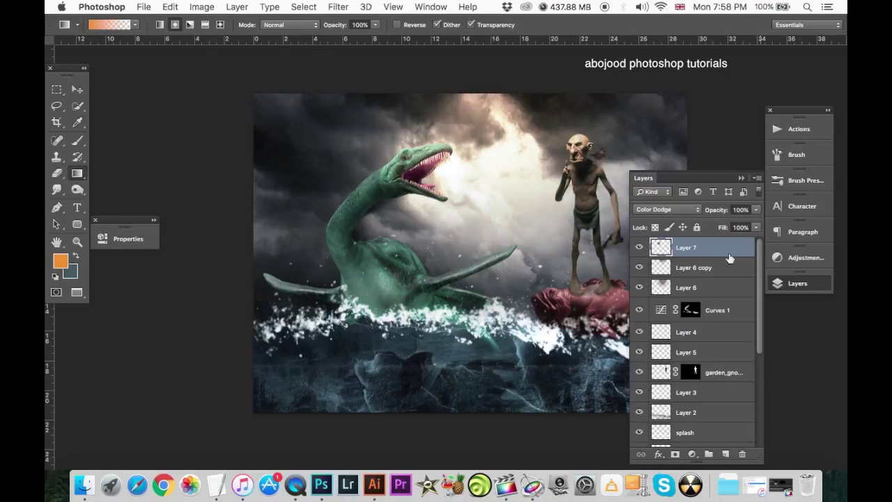
{"action": "left_click", "coordinate": [726, 454]}
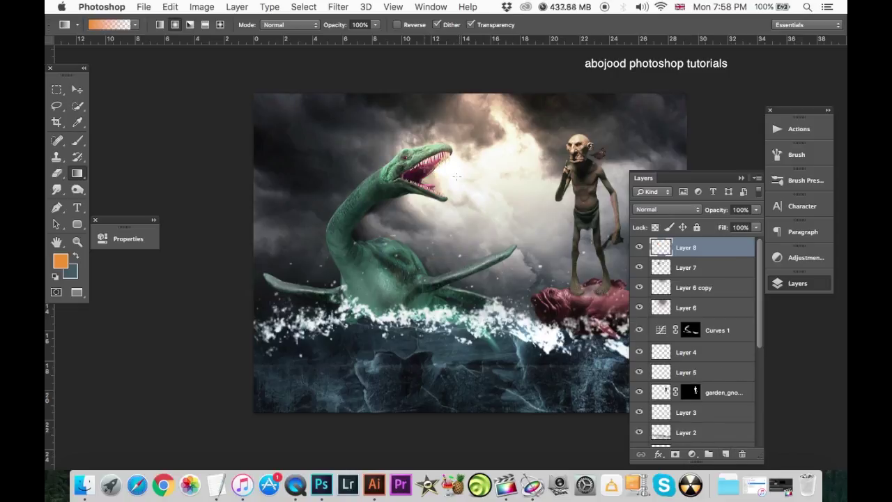
{"action": "left_click_drag", "start_coordinate": [428, 175], "coordinate": [470, 253]}
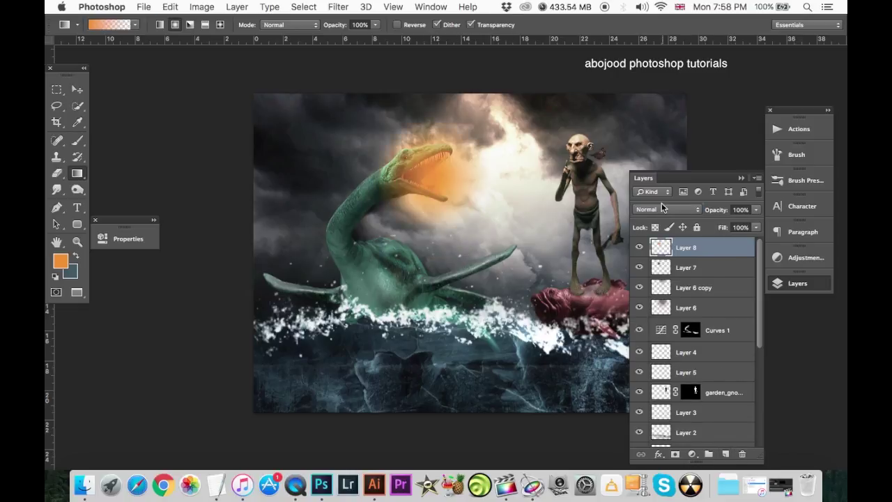
- Blend the orange glow as Screen and scale it to 48% over the monster's mouth
{"action": "left_click", "coordinate": [663, 208]}
{"action": "left_click", "coordinate": [662, 305]}
{"action": "key", "text": "ctrl+z"}
{"action": "left_click", "coordinate": [661, 209]}
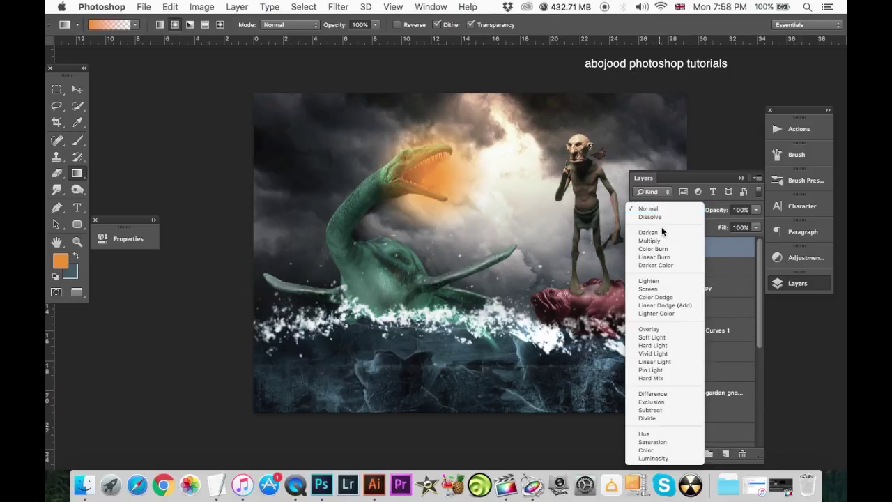
{"action": "left_click", "coordinate": [648, 288]}
{"action": "key", "text": "ctrl+t"}
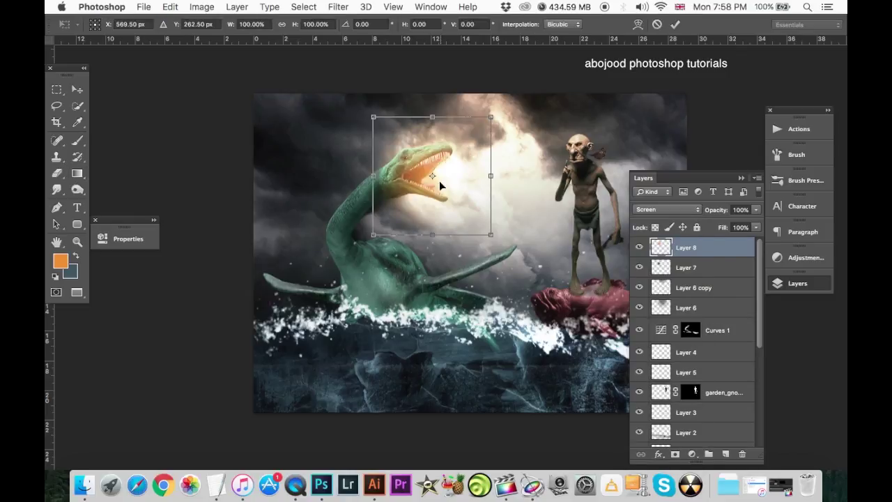
{"action": "left_click_drag", "start_coordinate": [373, 117], "coordinate": [403, 148]}
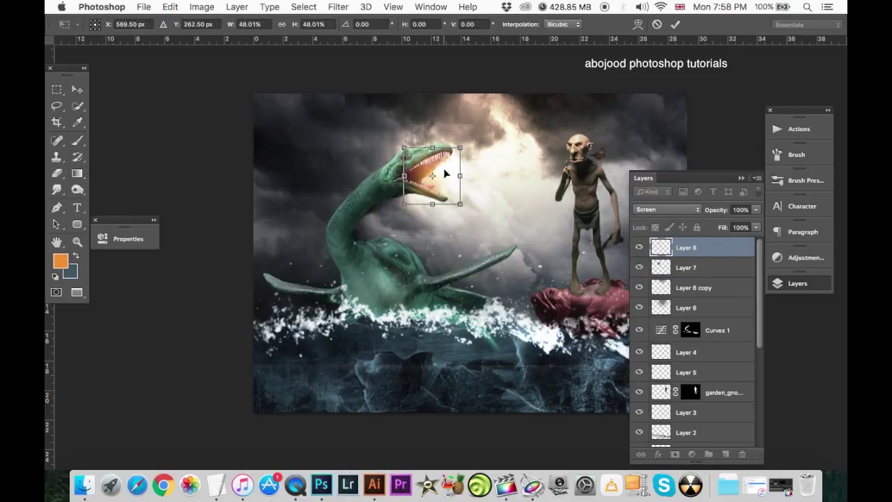
{"action": "left_click_drag", "start_coordinate": [448, 171], "coordinate": [444, 172]}
{"action": "key", "text": "Return"}
- Paint a bright light streak from the mouth toward the gnome on a new Color Dodge layer
{"action": "key", "text": "g"}
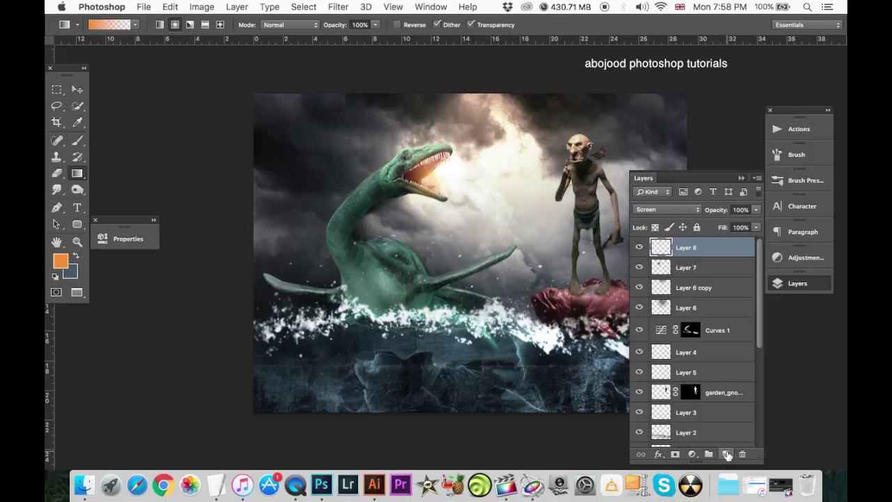
{"action": "left_click", "coordinate": [725, 454]}
{"action": "left_click", "coordinate": [77, 140]}
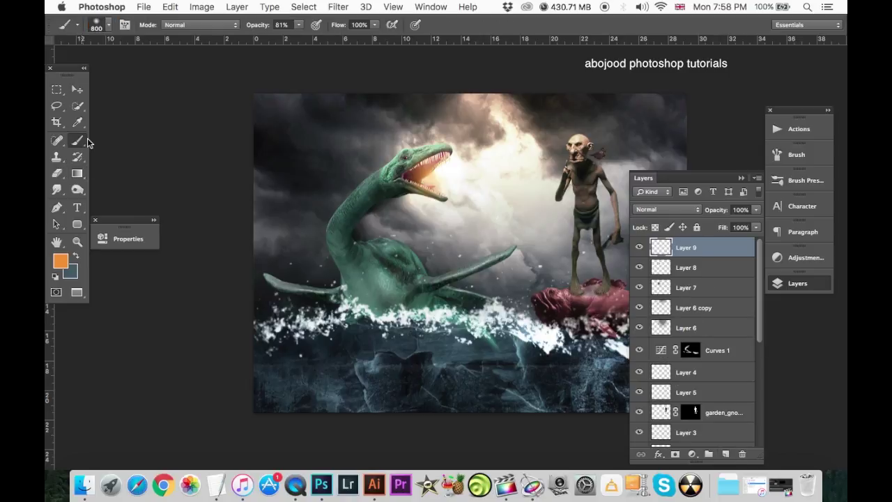
{"action": "left_click", "coordinate": [665, 209]}
{"action": "left_click", "coordinate": [665, 297]}
{"action": "key", "text": "bracketleft"}
{"action": "key", "text": "bracketleft"}
{"action": "key", "text": "bracketleft"}
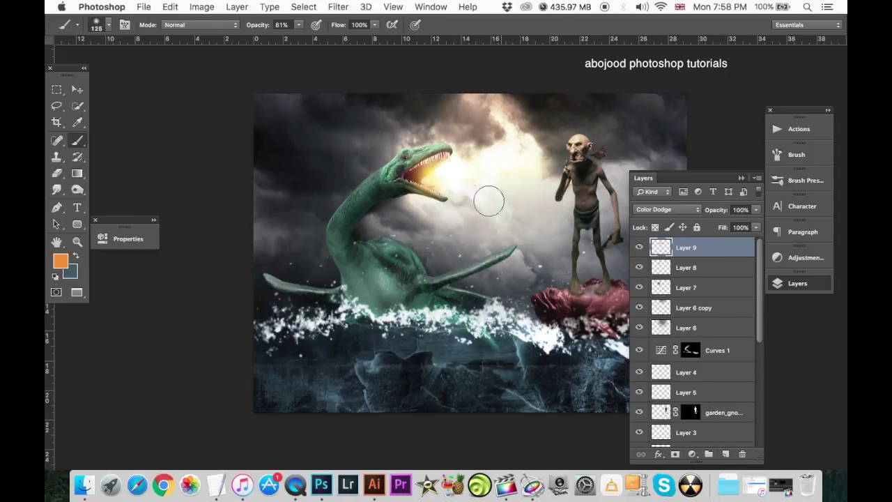
{"action": "left_click_drag", "start_coordinate": [436, 174], "coordinate": [544, 202]}
{"action": "key", "text": "ctrl+z"}
{"action": "key", "text": "bracketleft"}
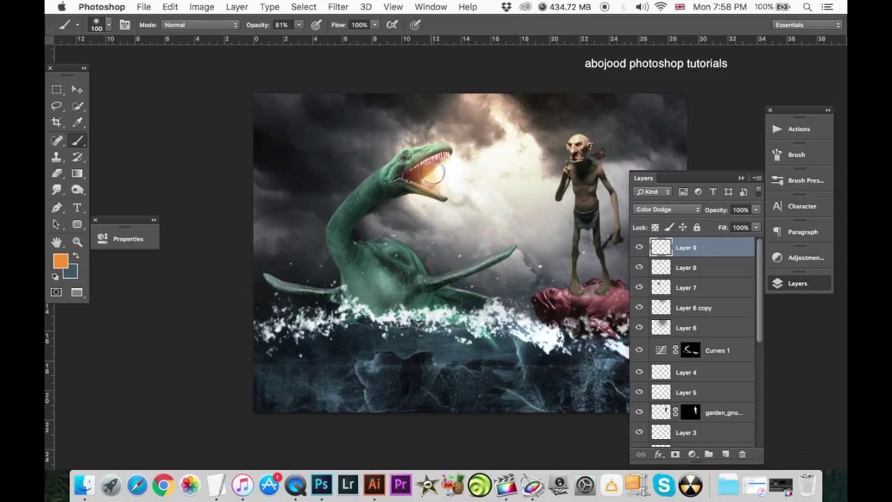
{"action": "left_click_drag", "start_coordinate": [439, 178], "coordinate": [550, 202]}
{"action": "key", "text": "ctrl+z"}
{"action": "key", "text": "ctrl+z"}
{"action": "key", "text": "ctrl+z"}
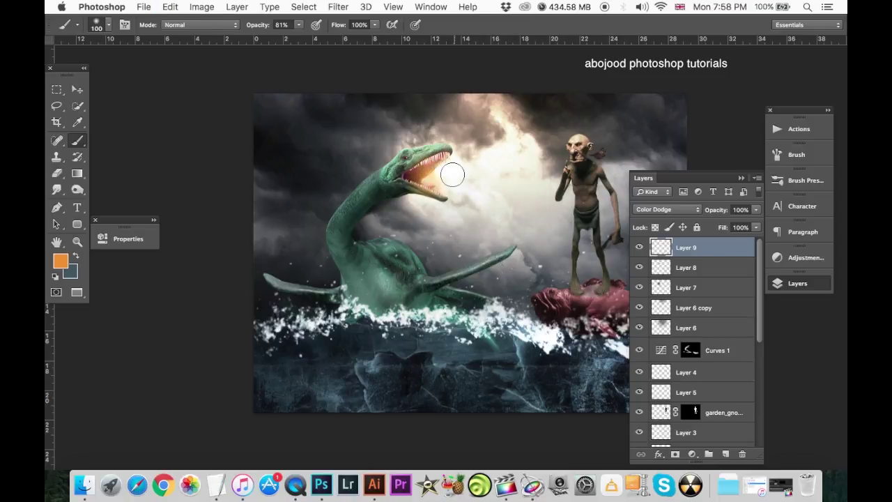
{"action": "left_click_drag", "start_coordinate": [453, 174], "coordinate": [550, 200]}
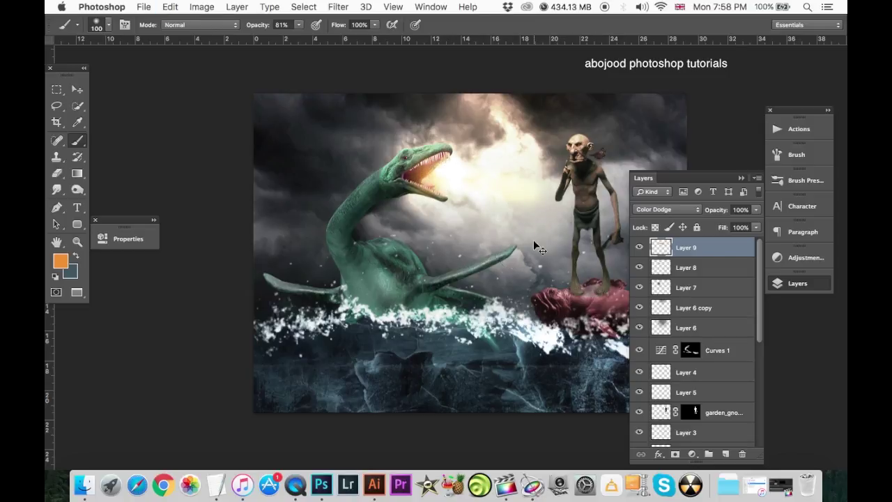
{"action": "key", "text": "ctrl+minus"}
{"action": "left_click", "coordinate": [639, 249]}
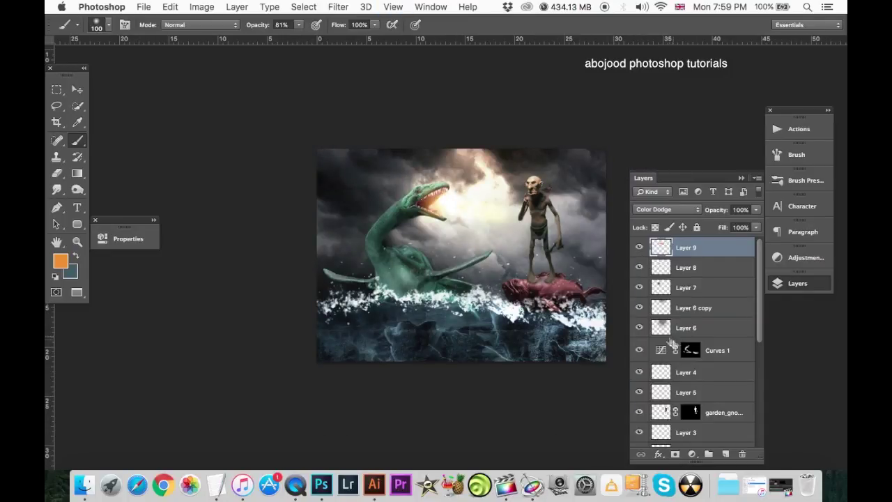
- Save, then draw an orange linear gradient across the image on a new Color Dodge layer
{"action": "key", "text": "ctrl+s"}
{"action": "left_click", "coordinate": [726, 453]}
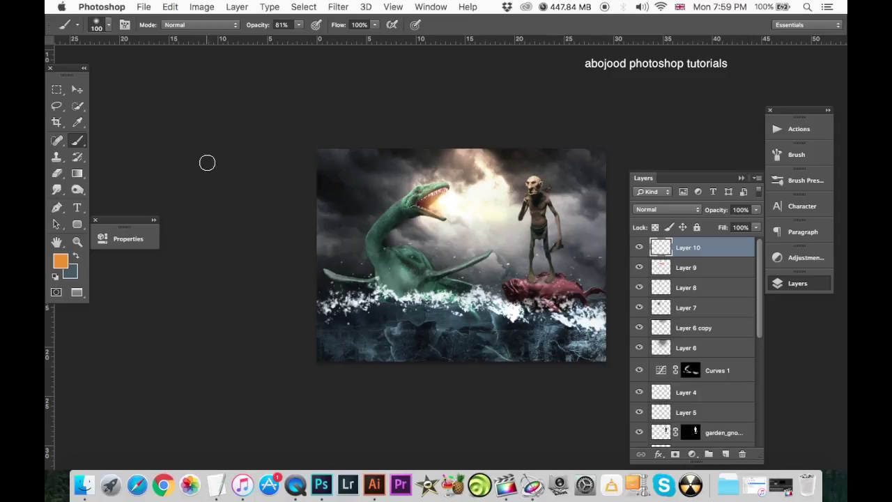
{"action": "left_click", "coordinate": [80, 174]}
{"action": "left_click", "coordinate": [160, 24]}
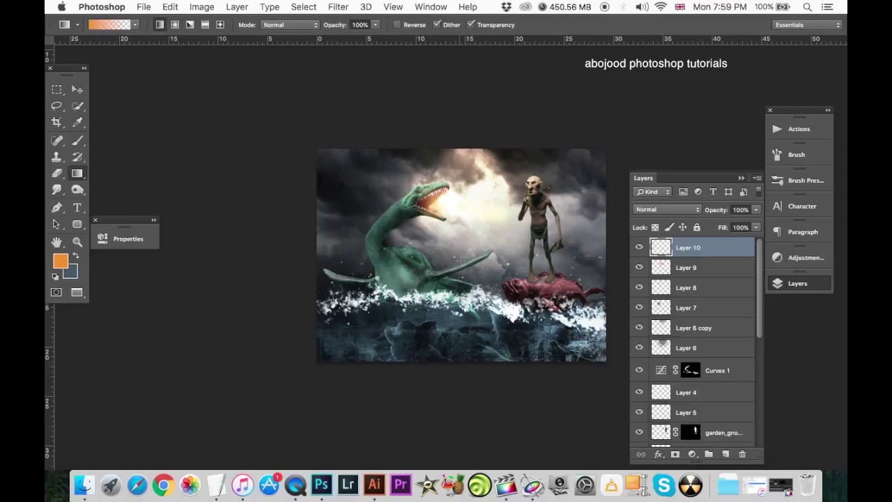
{"action": "left_click", "coordinate": [664, 209]}
{"action": "left_click", "coordinate": [655, 295]}
{"action": "left_click_drag", "start_coordinate": [459, 105], "coordinate": [457, 423]}
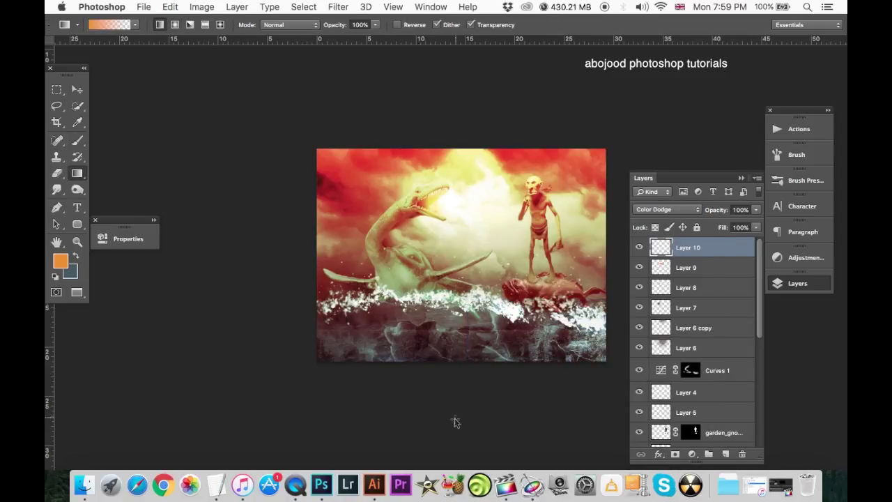
- Lower the orange tint layer to 13% opacity and rotate it 180°
{"action": "left_click", "coordinate": [755, 209]}
{"action": "left_click_drag", "start_coordinate": [758, 221], "coordinate": [703, 220]}
{"action": "left_click", "coordinate": [639, 247]}
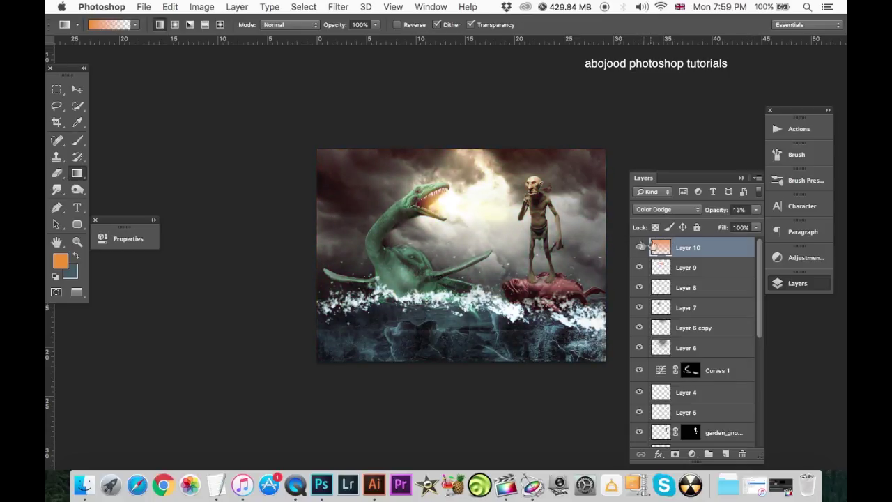
{"action": "key", "text": "ctrl+t"}
{"action": "right_click", "coordinate": [508, 207]}
{"action": "left_click", "coordinate": [561, 335]}
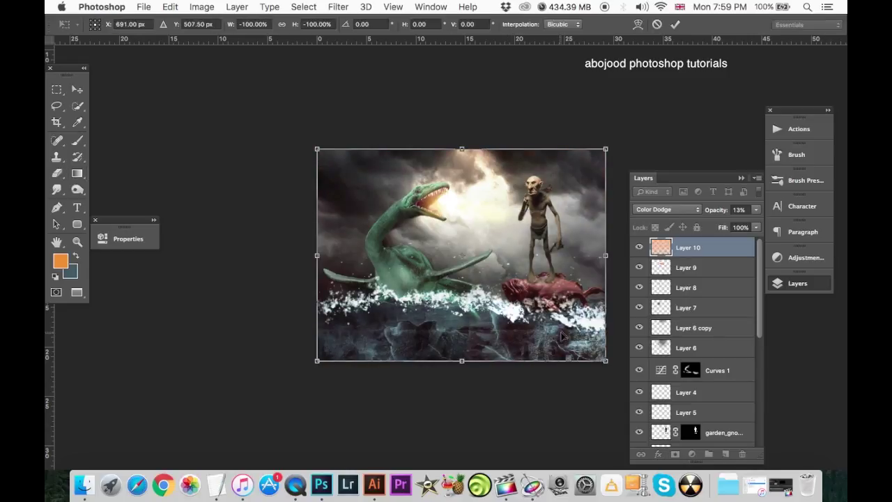
{"action": "key", "text": "Return"}
- Reduce the tint layer's fill to 78% and save the document
{"action": "key", "text": "g"}
{"action": "left_click", "coordinate": [756, 227]}
{"action": "mouse_move", "coordinate": [758, 239]}
{"action": "left_mouse_down"}
{"action": "mouse_move", "coordinate": [735, 239]}
{"action": "mouse_move", "coordinate": [744, 240]}
{"action": "left_mouse_up"}
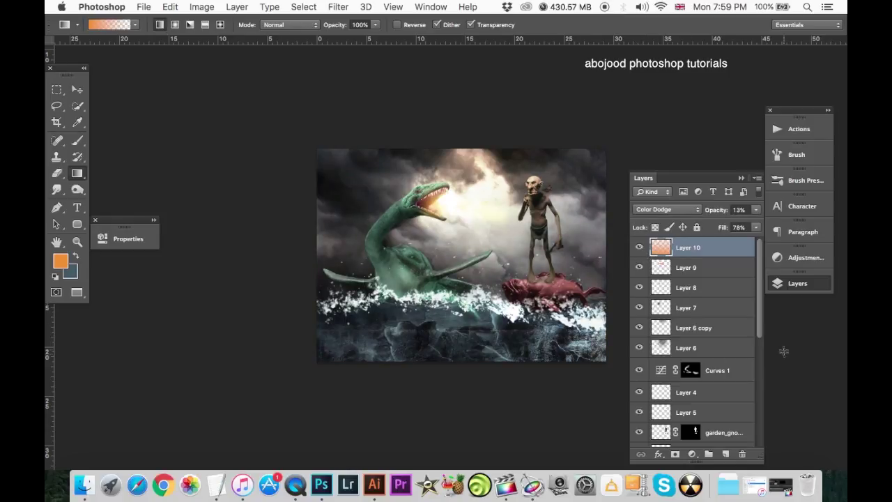
{"action": "key", "text": "ctrl+s"}
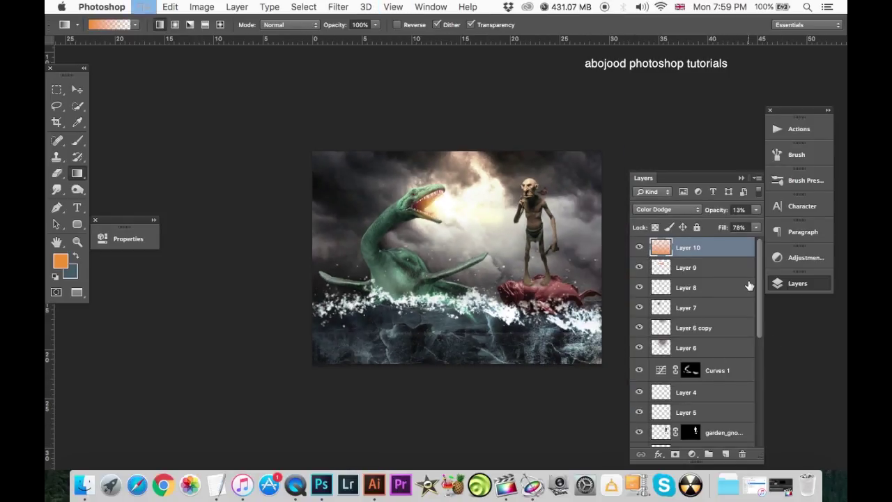
- Add a new layer named rain and pick the Falling Rain 005 brush
{"action": "left_click", "coordinate": [726, 453]}
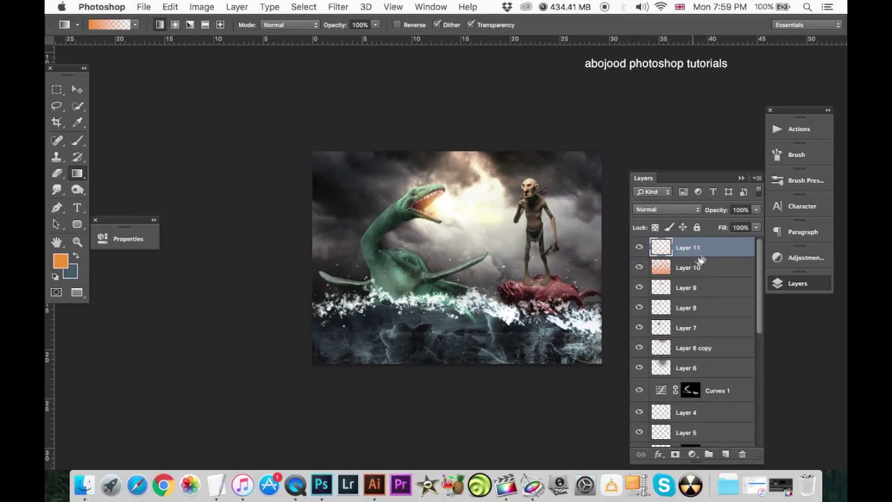
{"action": "double_click", "coordinate": [689, 247]}
{"action": "type", "text": "l"}
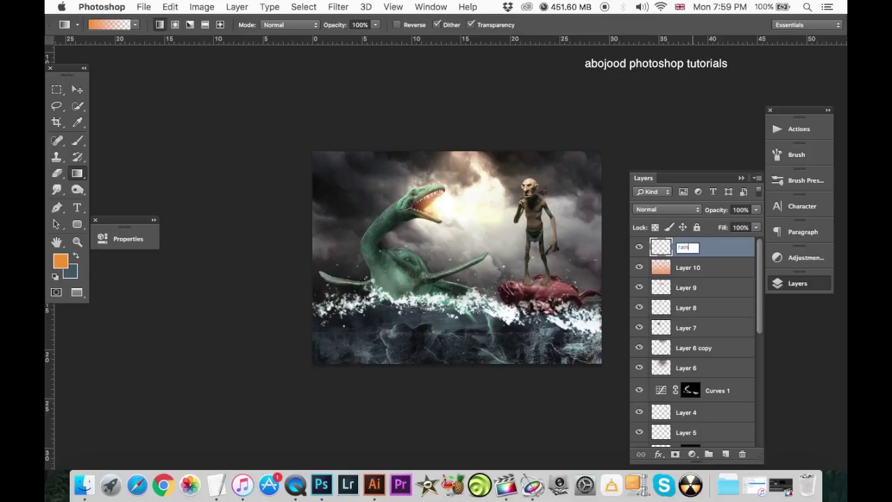
{"action": "type", "text": "d"}
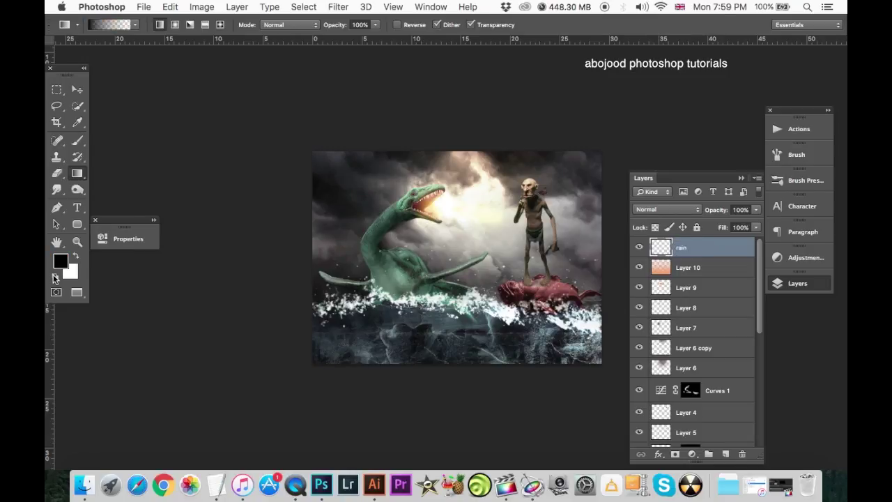
{"action": "type", "text": "xb"}
{"action": "key", "text": "bracketright"}
{"action": "key", "text": "bracketright"}
{"action": "key", "text": "bracketright"}
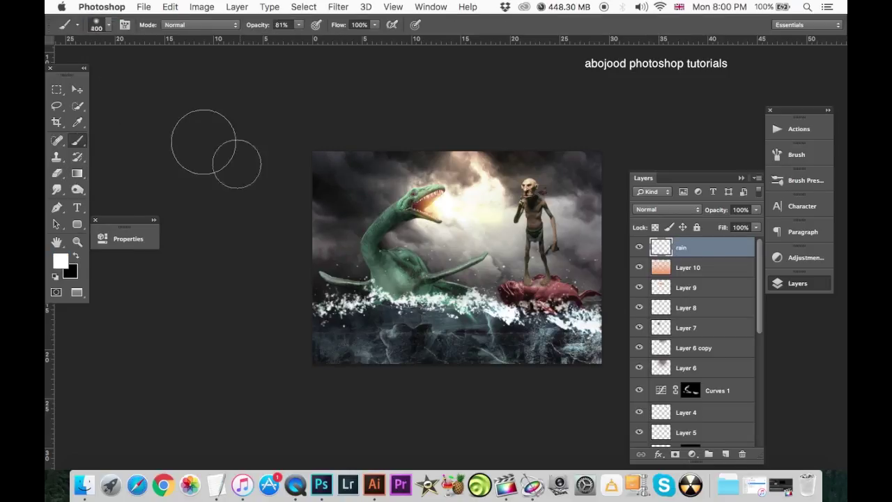
{"action": "left_click", "coordinate": [108, 24]}
{"action": "left_click_drag", "start_coordinate": [305, 118], "coordinate": [311, 422]}
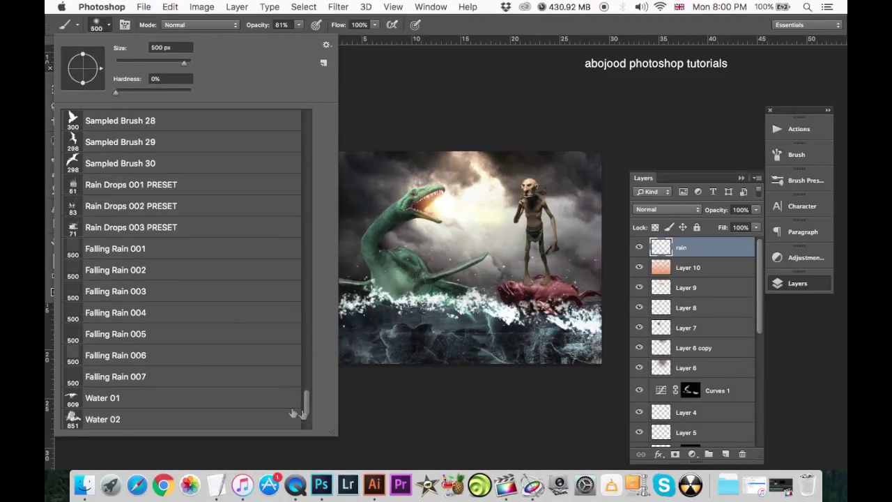
{"action": "double_click", "coordinate": [147, 339]}
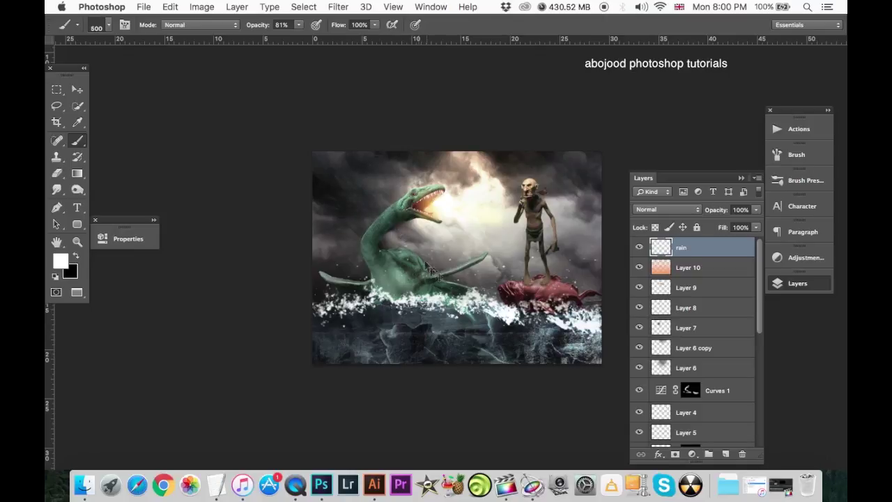
- Stamp rain streaks over the sky and dinosaur, then set the rain layer to 85% opacity
{"action": "key", "text": "ctrl+plus"}
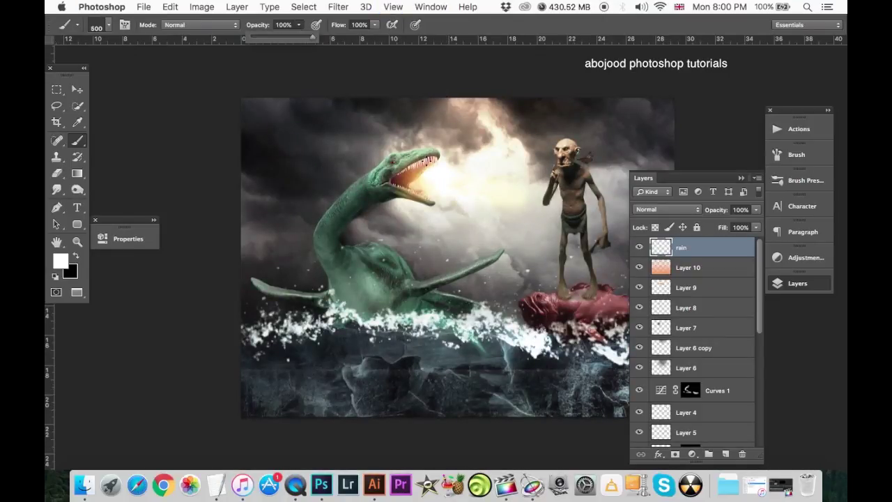
{"action": "left_click", "coordinate": [300, 153]}
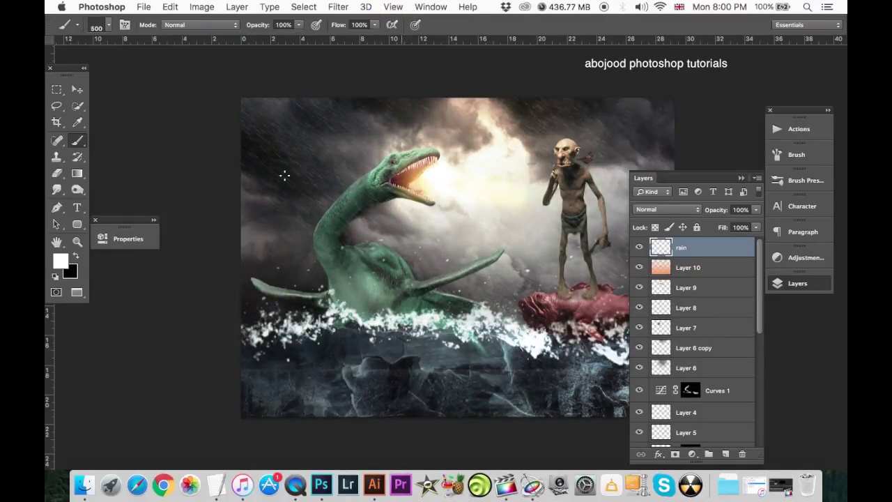
{"action": "left_click", "coordinate": [339, 237]}
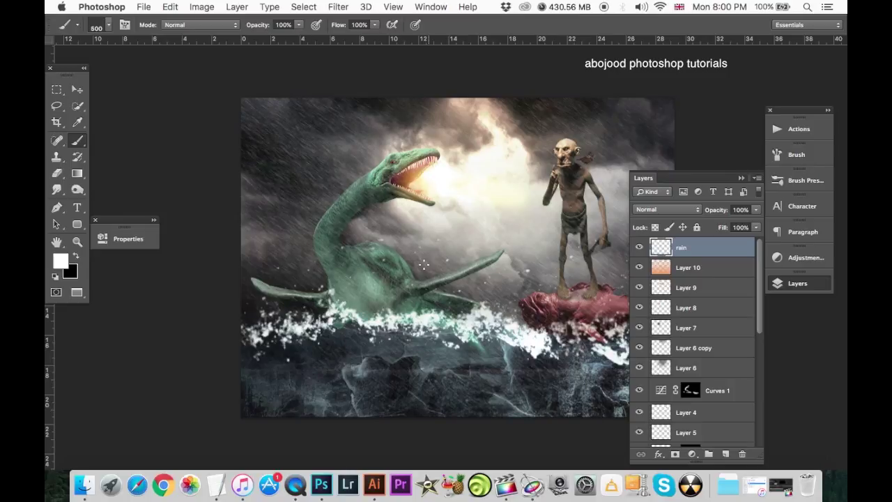
{"action": "key", "text": "ctrl+minus"}
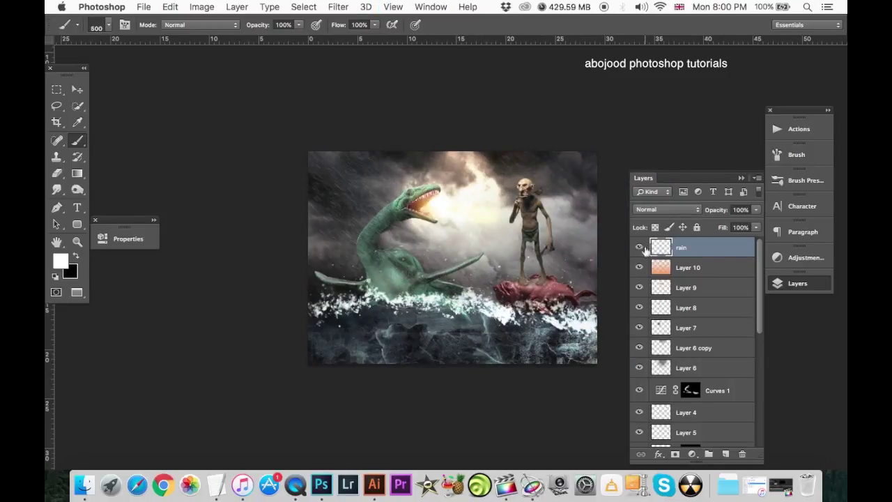
{"action": "left_click", "coordinate": [755, 209]}
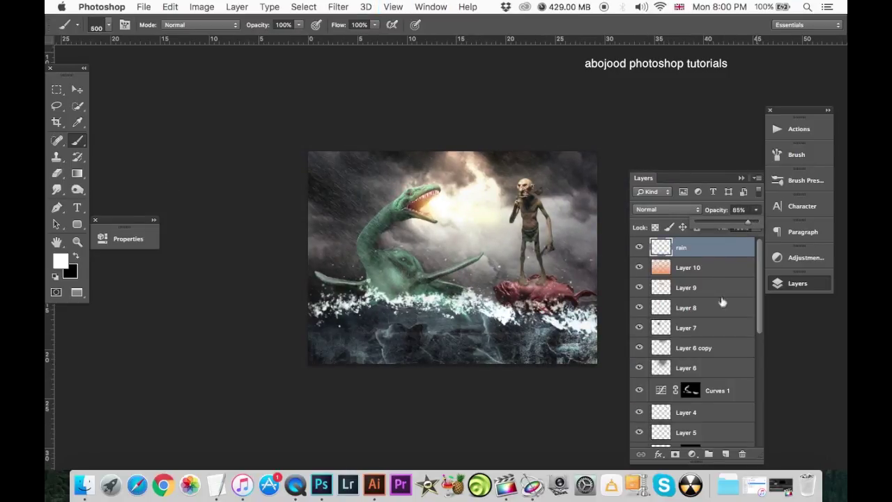
{"action": "left_click", "coordinate": [344, 179]}
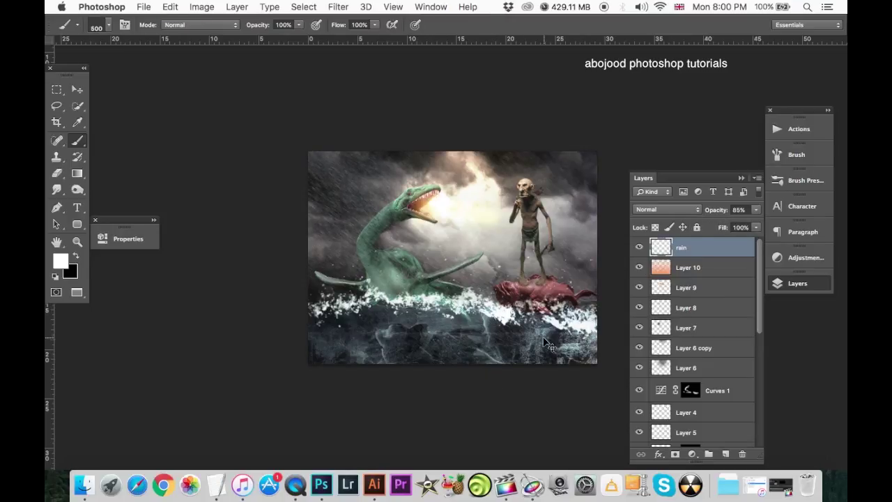
{"action": "key", "text": "v"}
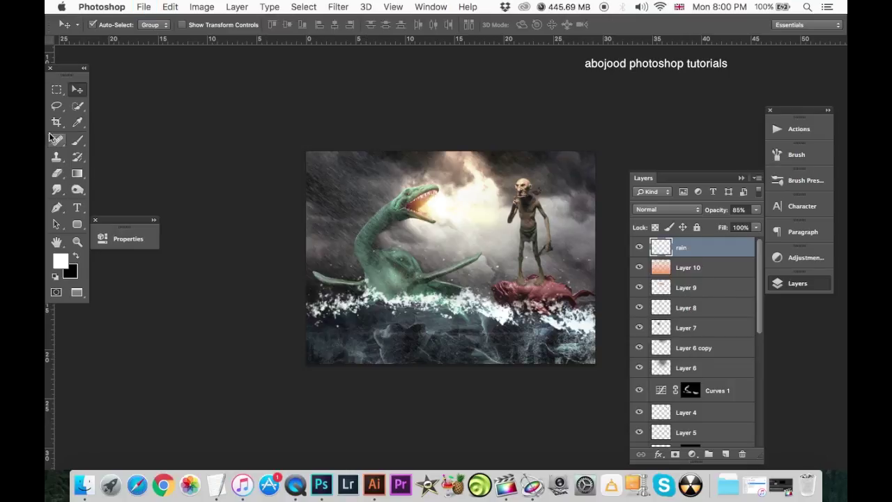
- Try a crop, cancel it to restore the canvas, and zoom in on the gnome
{"action": "key", "text": "c"}
{"action": "left_click_drag", "start_coordinate": [451, 151], "coordinate": [453, 146]}
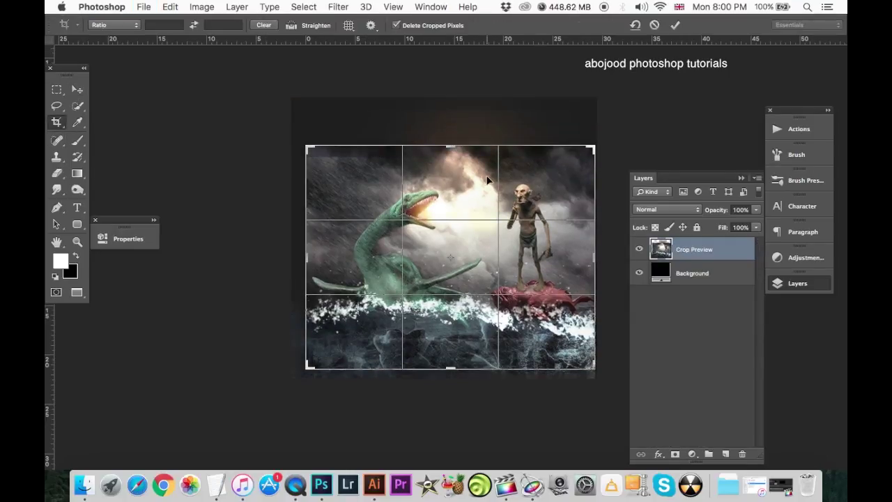
{"action": "key", "text": "Escape"}
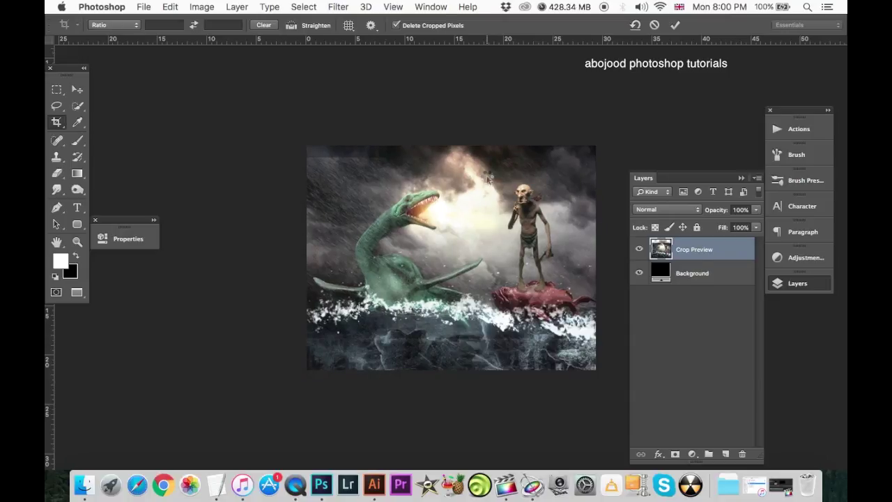
{"action": "left_click", "coordinate": [78, 90]}
{"action": "key", "text": "super+plus"}
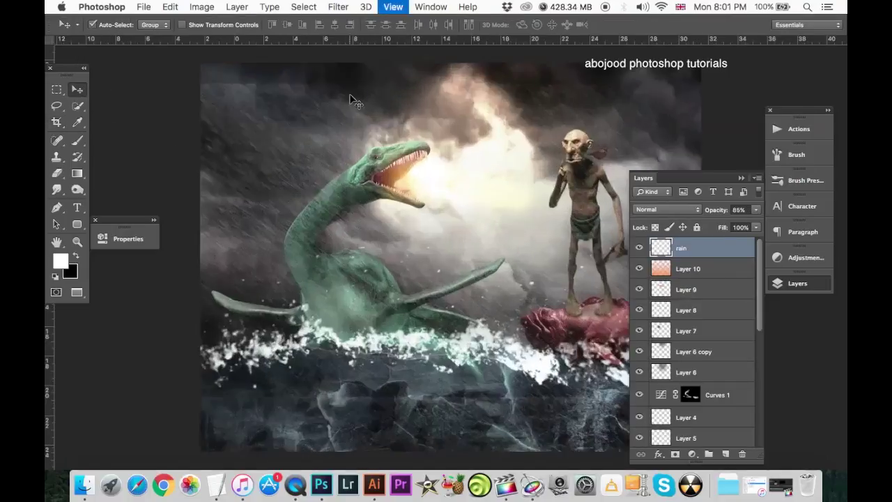
{"action": "key", "text": "super+plus"}
{"action": "key", "text": "super+plus"}
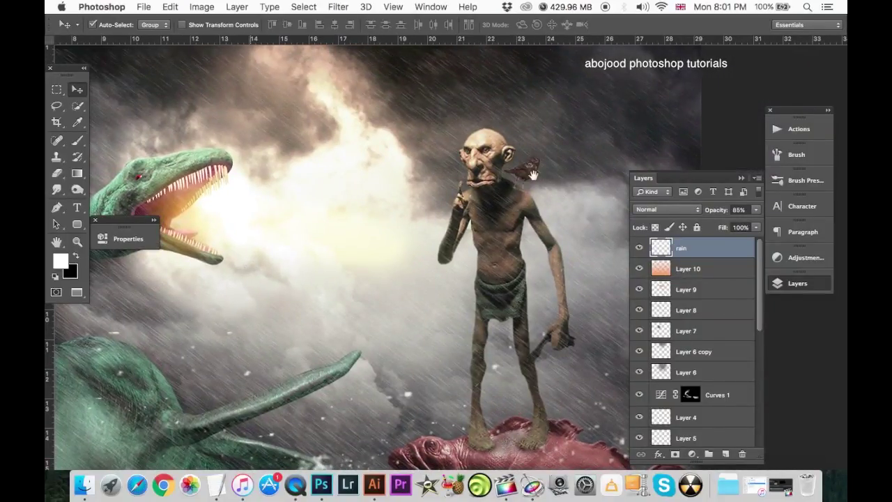
- Toggle Layer 10 and Layer 6 visibility to check their effect, then select Layer 7
{"action": "left_click", "coordinate": [690, 269]}
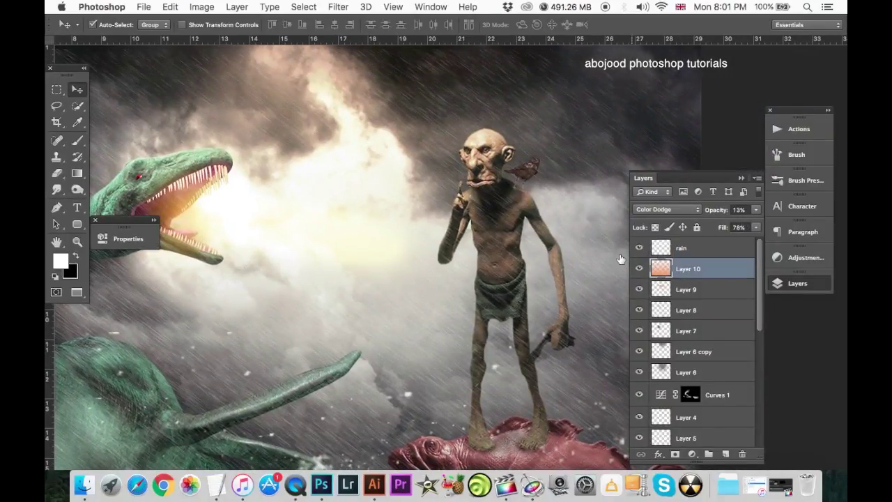
{"action": "left_click", "coordinate": [639, 268]}
{"action": "left_click", "coordinate": [662, 372]}
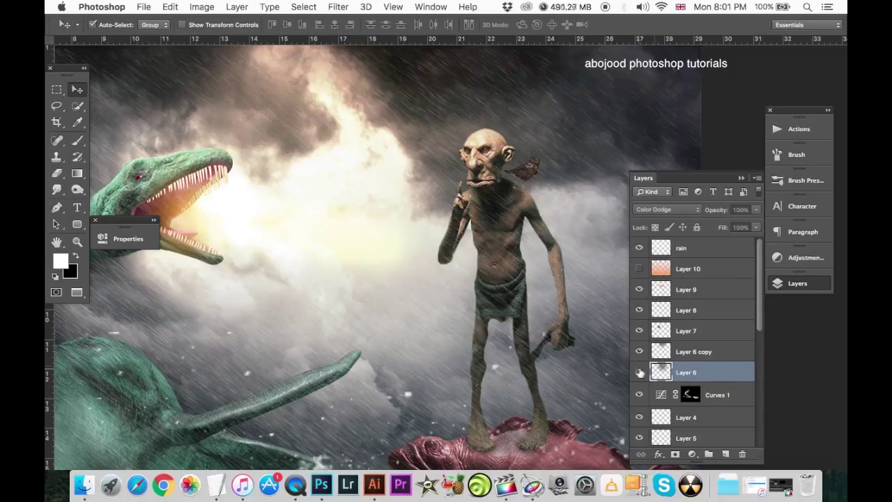
{"action": "left_click", "coordinate": [639, 372]}
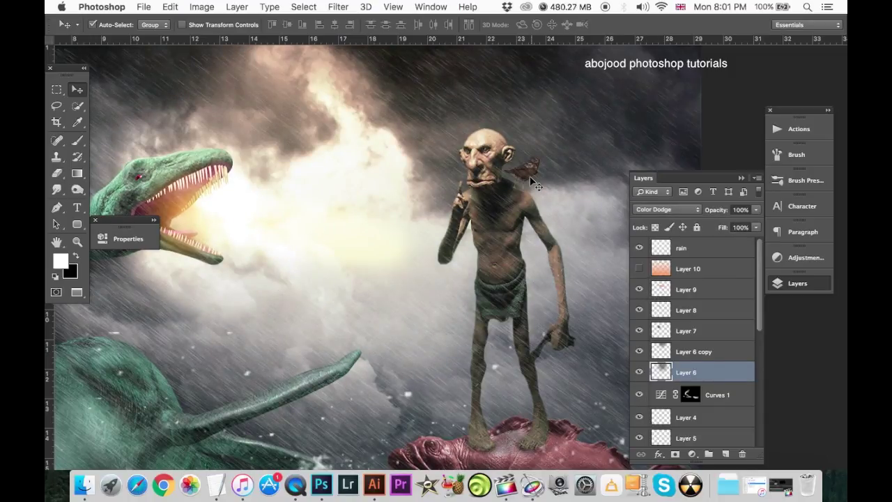
{"action": "left_click", "coordinate": [738, 331]}
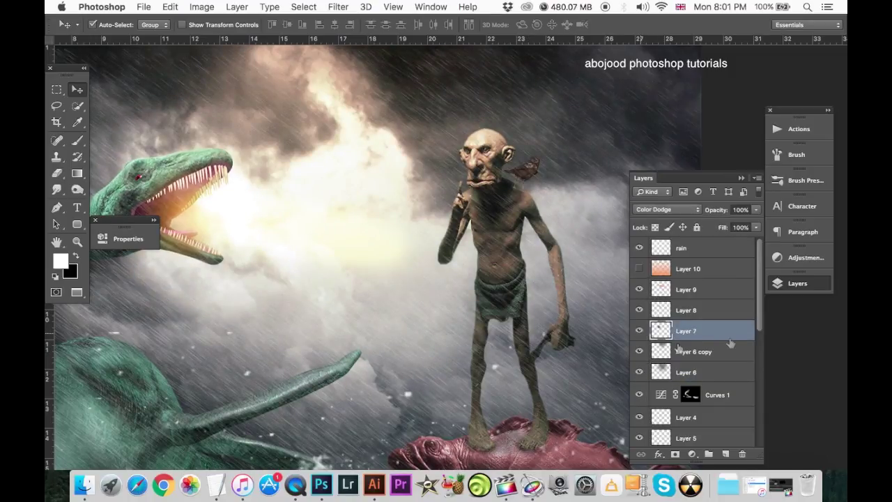
{"action": "scroll", "coordinate": [757, 337], "scroll_direction": "down", "scroll_amount": 2}
{"action": "scroll", "coordinate": [757, 339], "scroll_direction": "down", "scroll_amount": 2}
- Hide and show the gnome layer, Layer 5 and Layer 4 to test their contribution
{"action": "left_click", "coordinate": [659, 377]}
{"action": "left_click", "coordinate": [639, 376]}
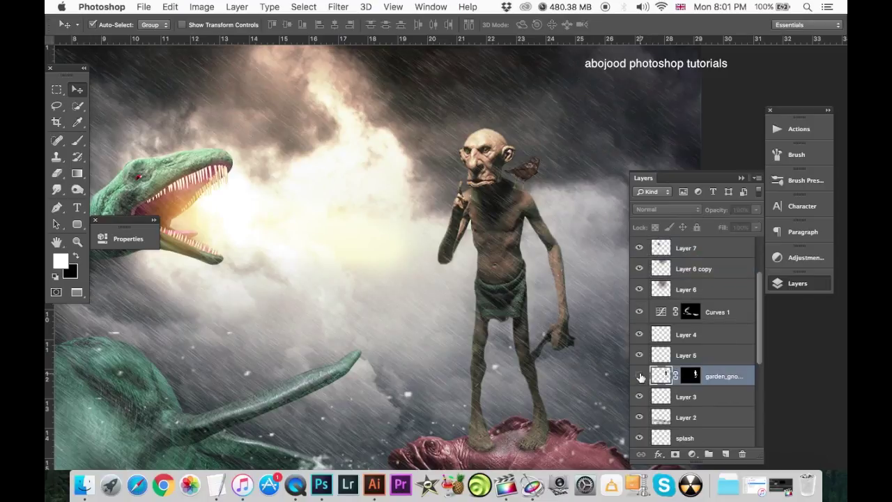
{"action": "left_click", "coordinate": [639, 377]}
{"action": "left_click", "coordinate": [660, 356]}
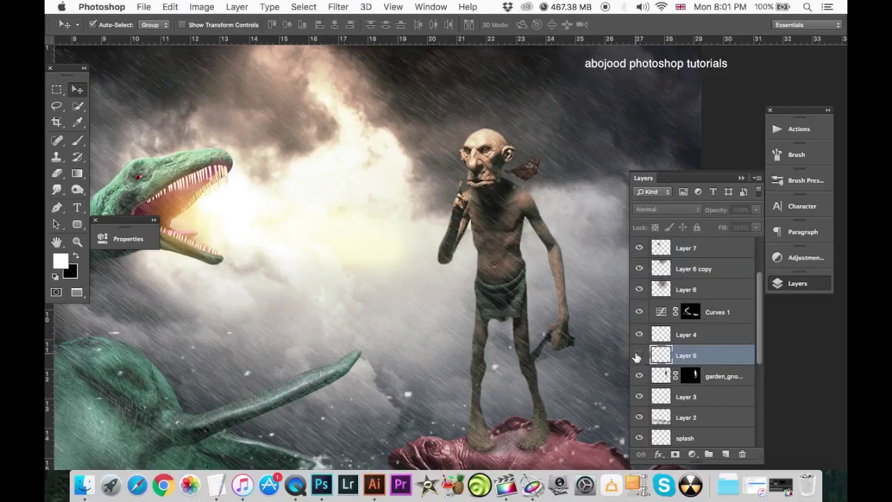
{"action": "left_click", "coordinate": [639, 334]}
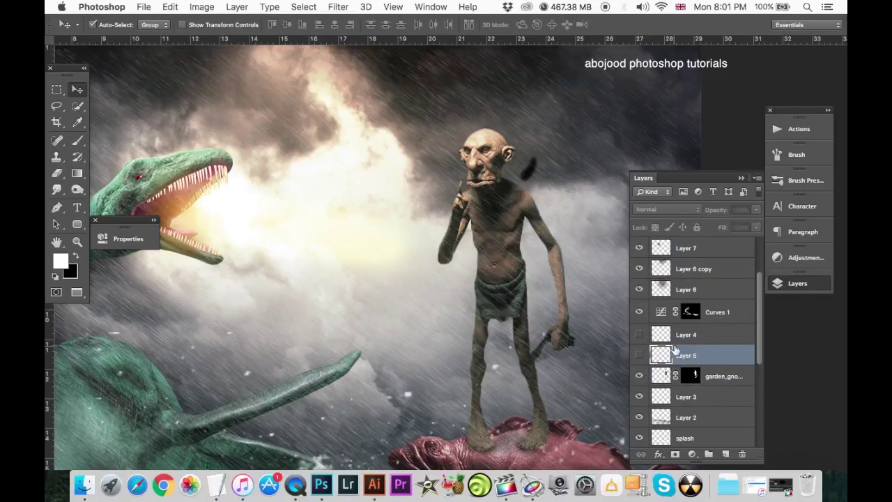
{"action": "scroll", "coordinate": [761, 312], "scroll_direction": "up", "scroll_amount": 1}
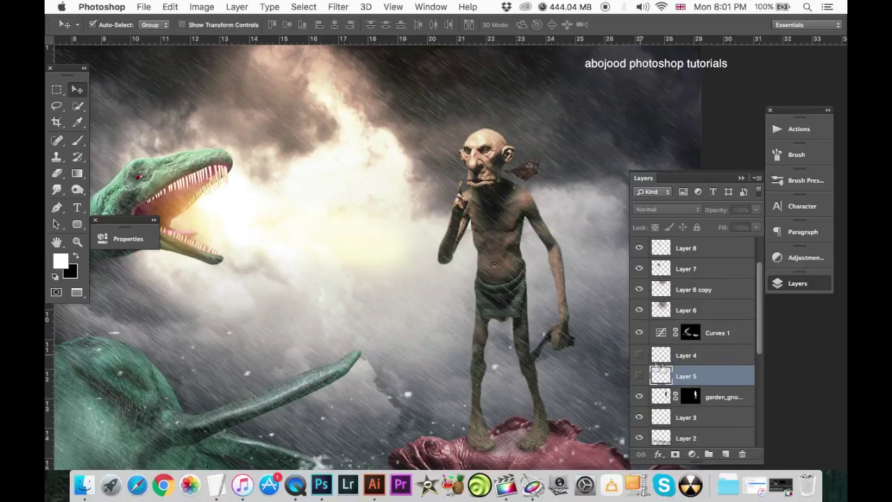
- Select Layer 4 together with Layer 5 and delete both
{"action": "left_click", "coordinate": [683, 356], "text": "shift"}
{"action": "key", "text": "Delete"}
{"action": "scroll", "coordinate": [735, 337], "scroll_direction": "up", "scroll_amount": 2}
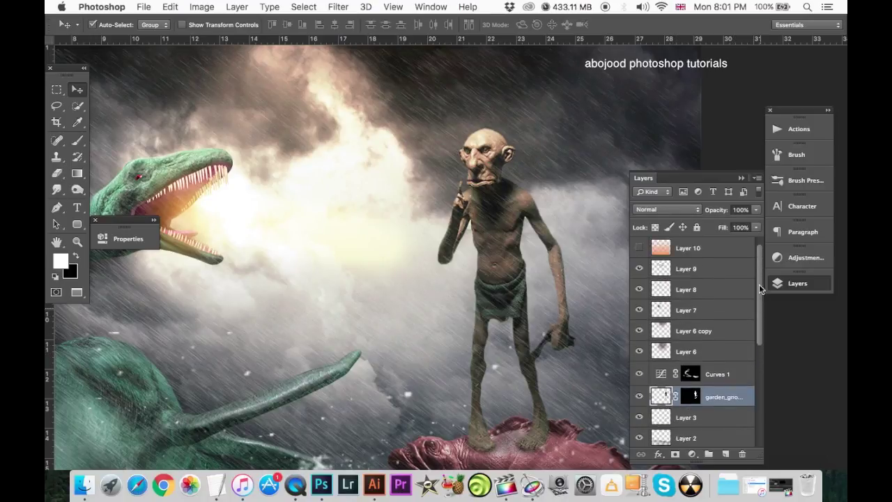
{"action": "scroll", "coordinate": [732, 335], "scroll_direction": "up", "scroll_amount": 1}
- Zoom out to fit the whole rainy composite and select the rain layer
{"action": "key", "text": "super+minus"}
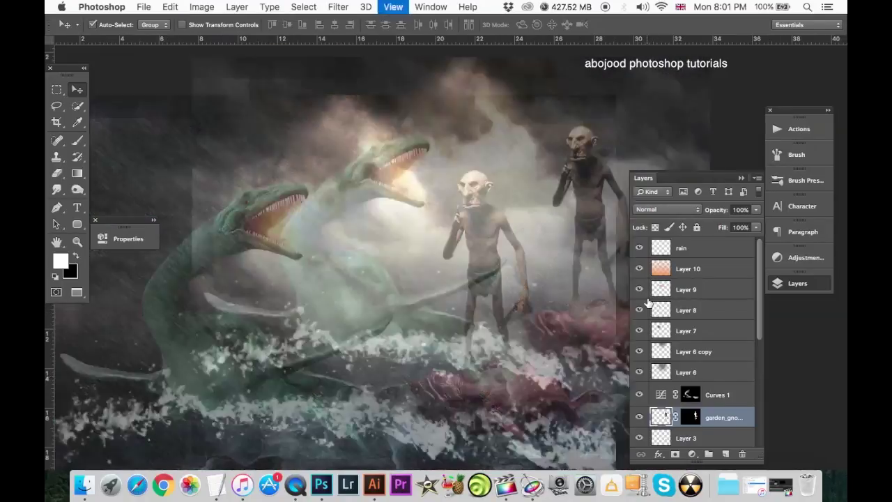
{"action": "key", "text": "super+minus"}
{"action": "key", "text": "super+minus"}
{"action": "key", "text": "super+plus"}
{"action": "scroll", "coordinate": [440, 192], "scroll_direction": "right", "scroll_amount": 5}
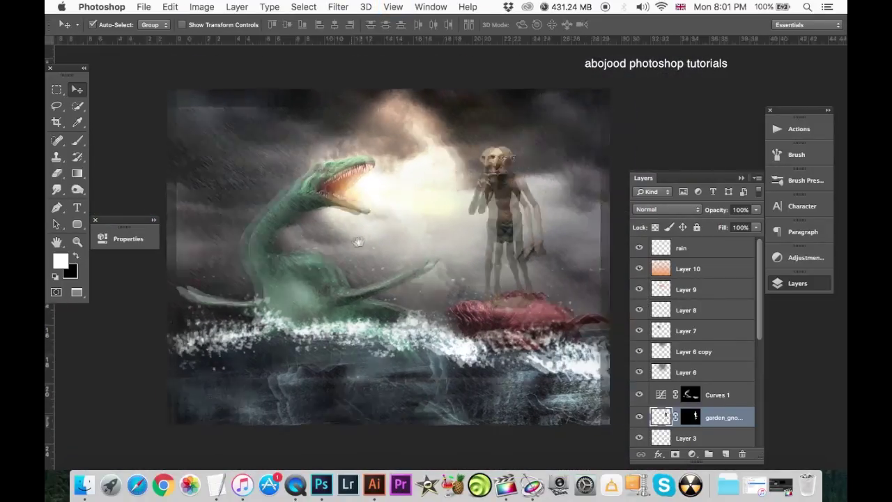
{"action": "left_click", "coordinate": [721, 248]}
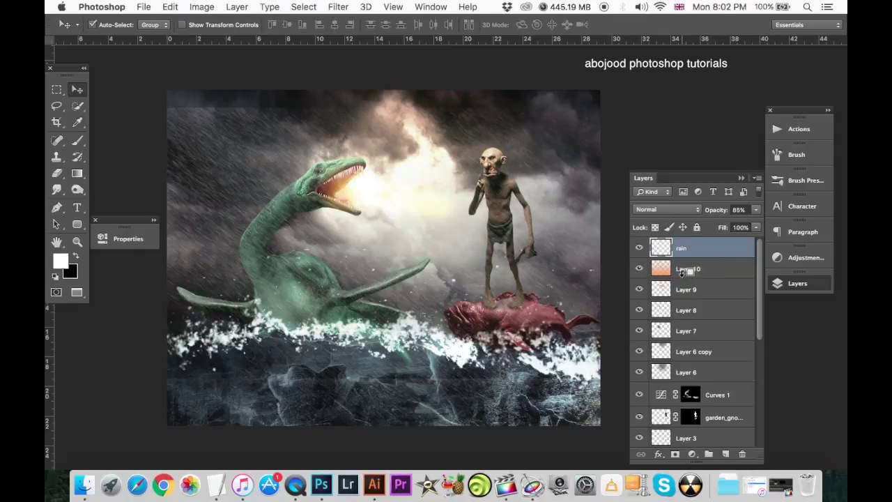
- Stamp all visible layers into a new merged Layer 11, dismissing a stray preferences window
{"action": "key", "text": "ctrl+shift+alt+n"}
{"action": "key", "text": "i"}
{"action": "key", "text": "ctrl+k"}
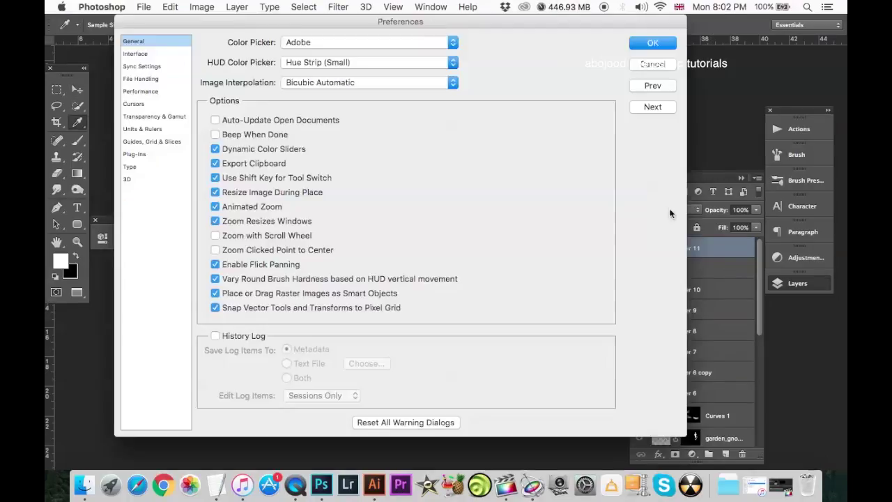
{"action": "left_click", "coordinate": [668, 65]}
- Duplicate Layer 11 as Layer 11 copy and apply Nik Collection HDR Efex Pro 2 to it
{"action": "key", "text": "v"}
{"action": "key", "text": "ctrl+j"}
{"action": "left_click", "coordinate": [338, 7]}
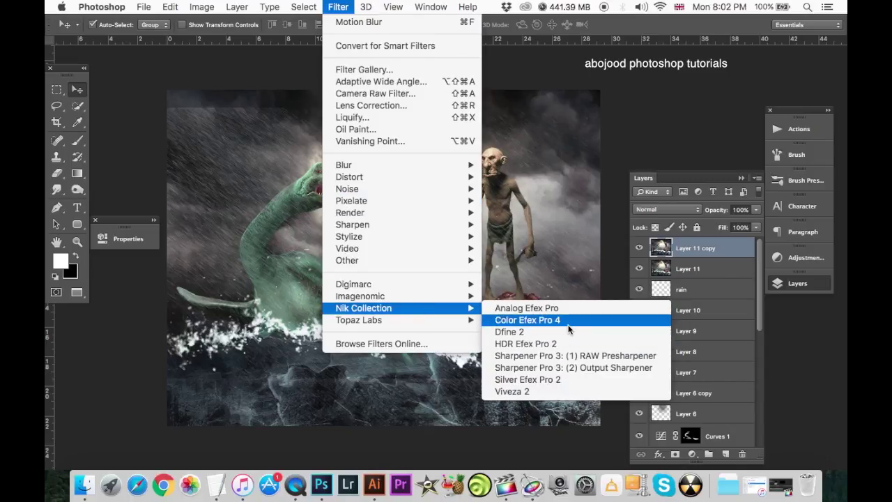
{"action": "left_click", "coordinate": [554, 343]}
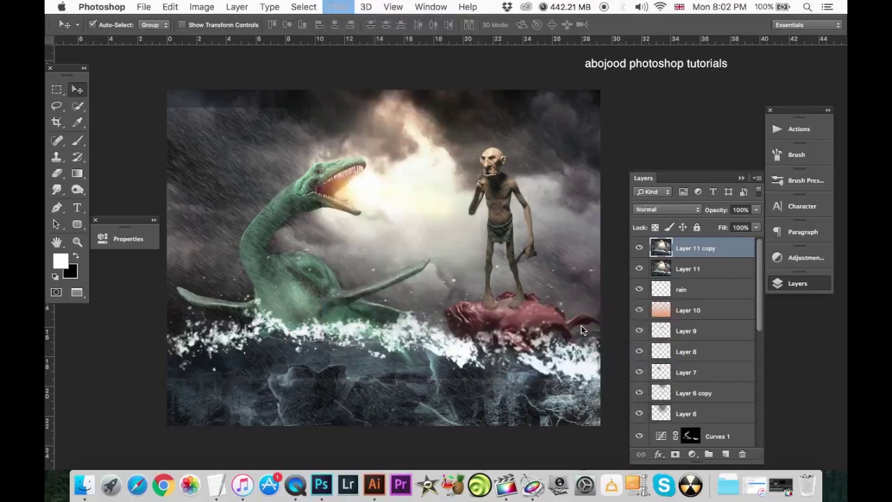
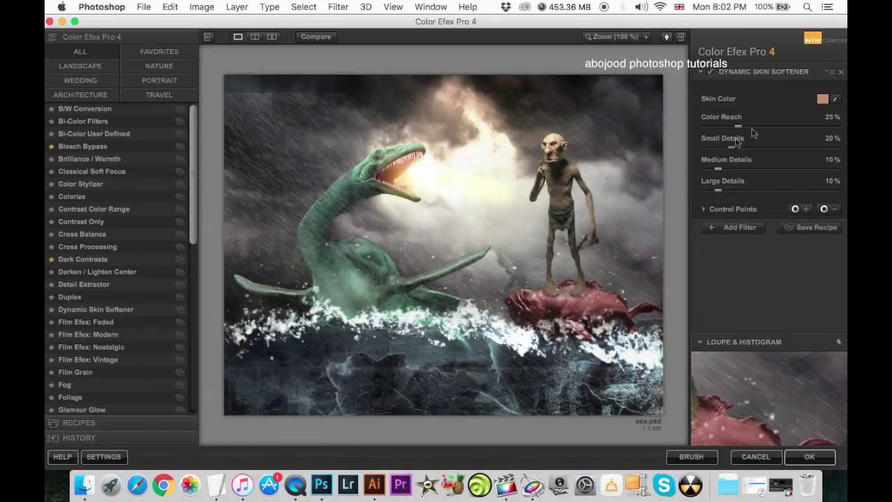
- Apply Color Efex Pro's Cross Processing filter with method C04 at about 43% strength
{"action": "left_click", "coordinate": [110, 209]}
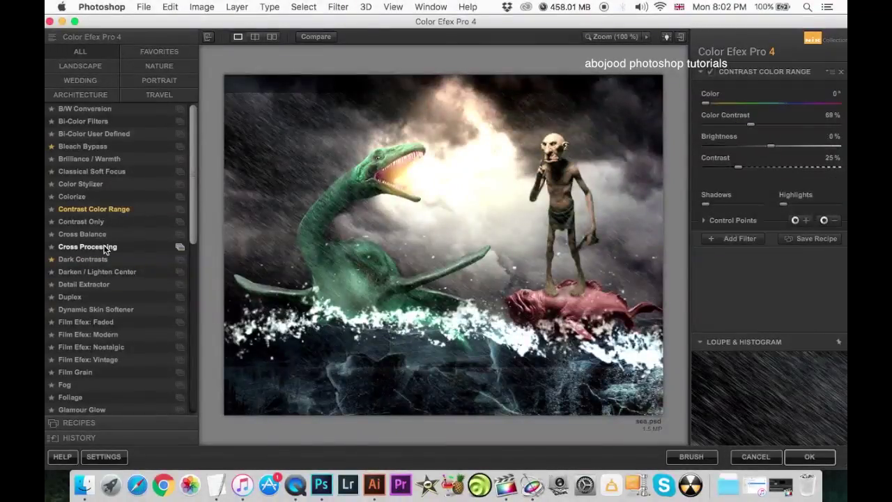
{"action": "left_click", "coordinate": [106, 247]}
{"action": "left_click", "coordinate": [797, 99]}
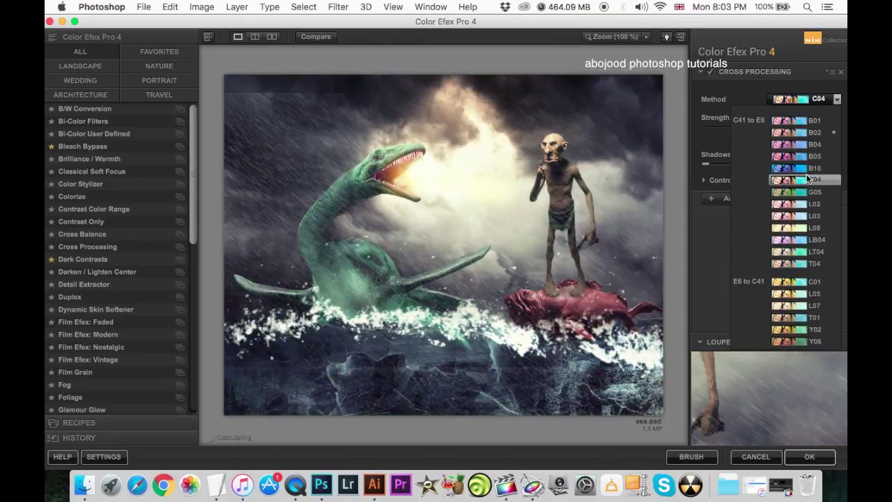
{"action": "left_click", "coordinate": [807, 180]}
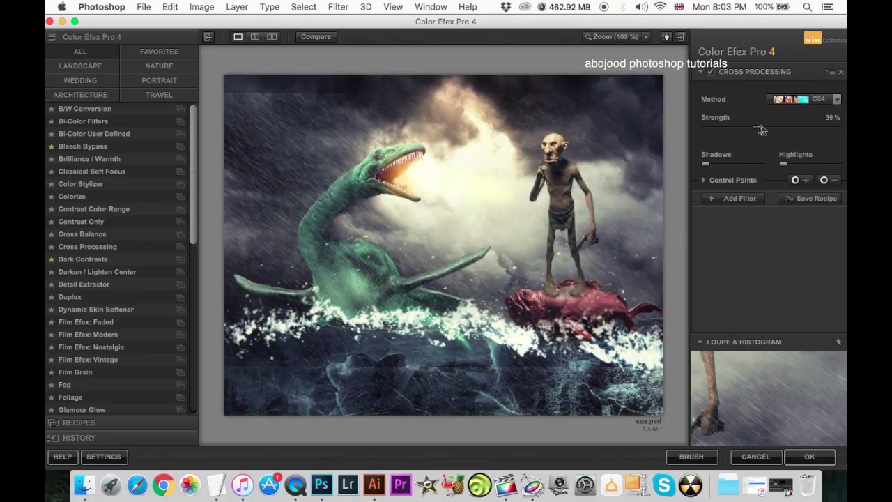
{"action": "left_click_drag", "start_coordinate": [757, 127], "coordinate": [765, 130]}
{"action": "left_click", "coordinate": [809, 456]}
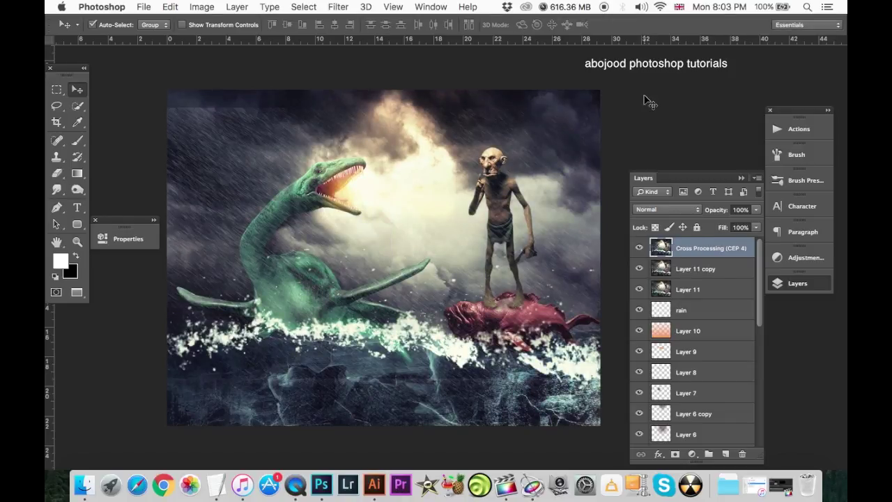
- Stamp all visible layers into a new Layer 12 and zoom in on the red fish
{"action": "left_click", "coordinate": [755, 210]}
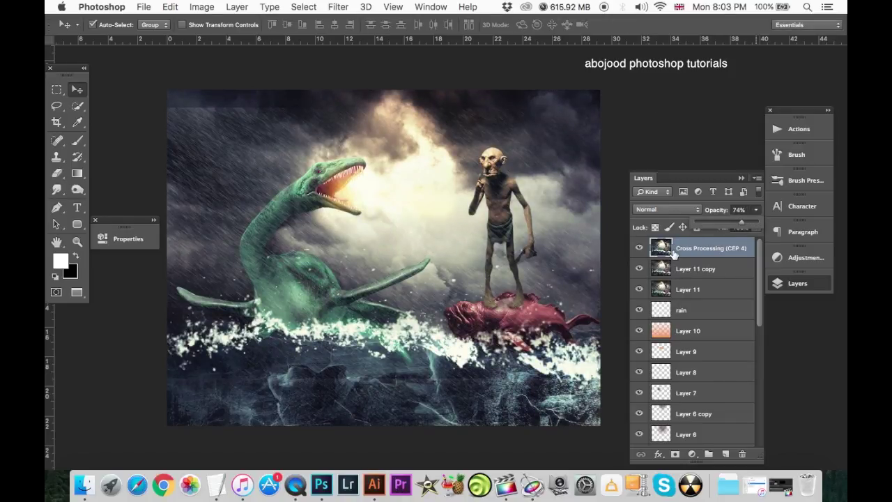
{"action": "key", "text": "ctrl+alt+shift+e"}
{"action": "key", "text": "ctrl+plus"}
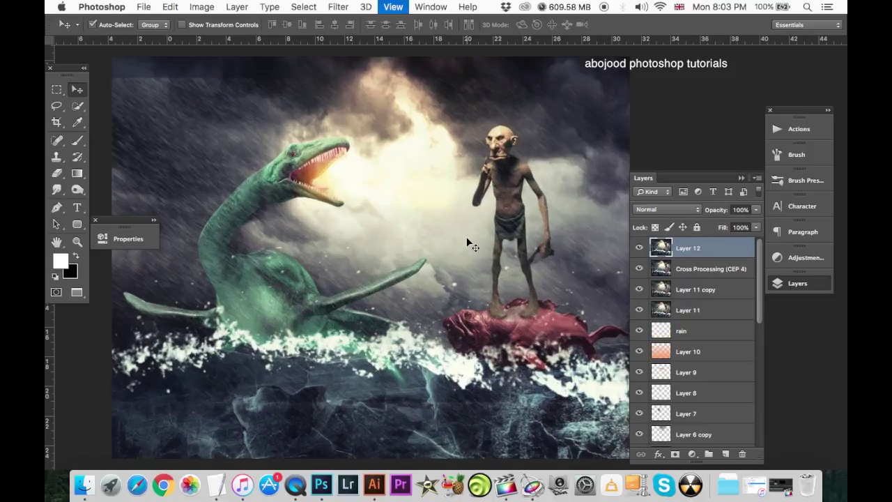
{"action": "key", "text": "ctrl+plus"}
{"action": "key", "text": "ctrl+plus"}
{"action": "left_click_drag", "start_coordinate": [394, 225], "coordinate": [279, 131]}
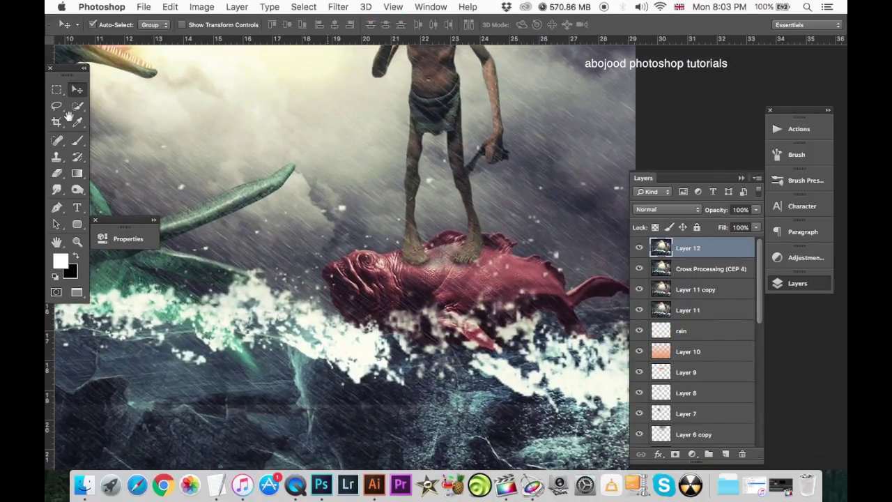
- Lasso the red fish's belly, try Motion Blur on it, then zoom back out
{"action": "left_click", "coordinate": [56, 107]}
{"action": "left_click_drag", "start_coordinate": [517, 354], "coordinate": [500, 367]}
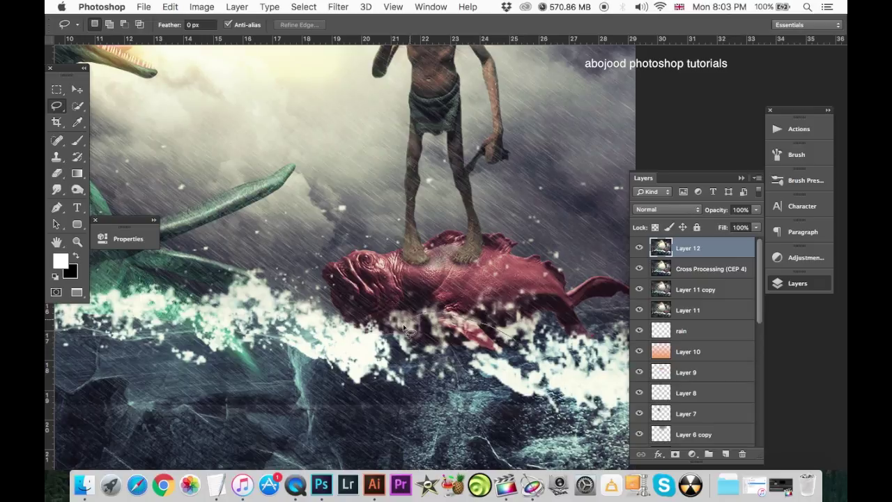
{"action": "left_click", "coordinate": [338, 7]}
{"action": "mouse_move", "coordinate": [376, 164]}
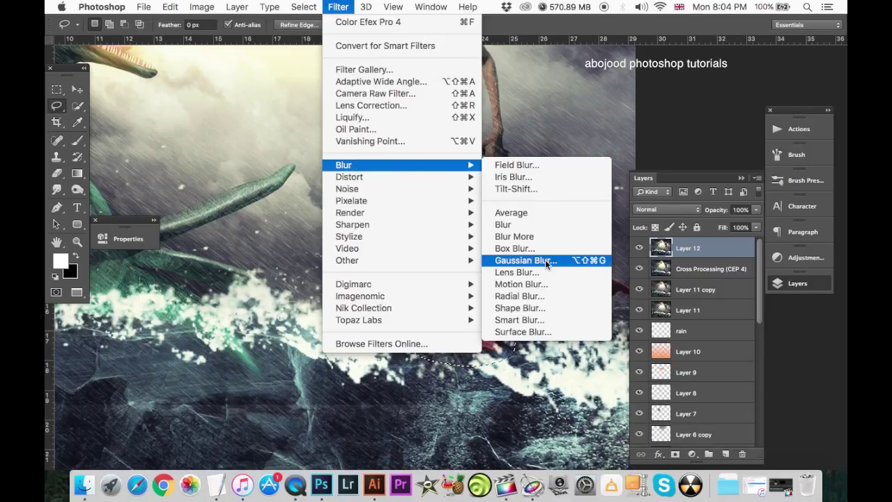
{"action": "left_click", "coordinate": [523, 283]}
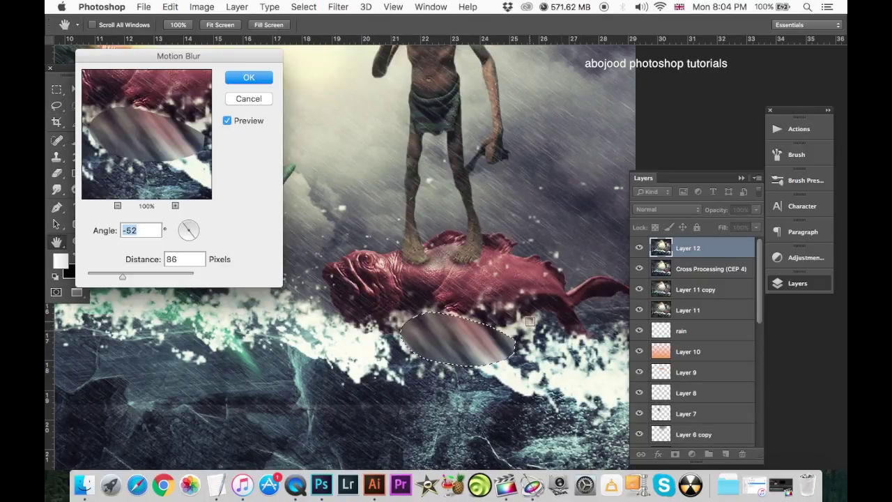
{"action": "left_click", "coordinate": [249, 99]}
{"action": "key", "text": "super+minus"}
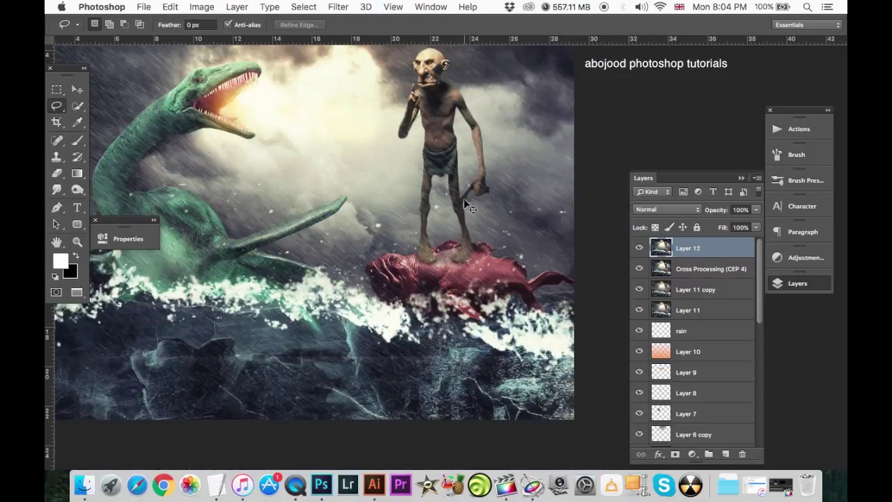
{"action": "key", "text": "super+minus"}
{"action": "key", "text": "super+minus"}
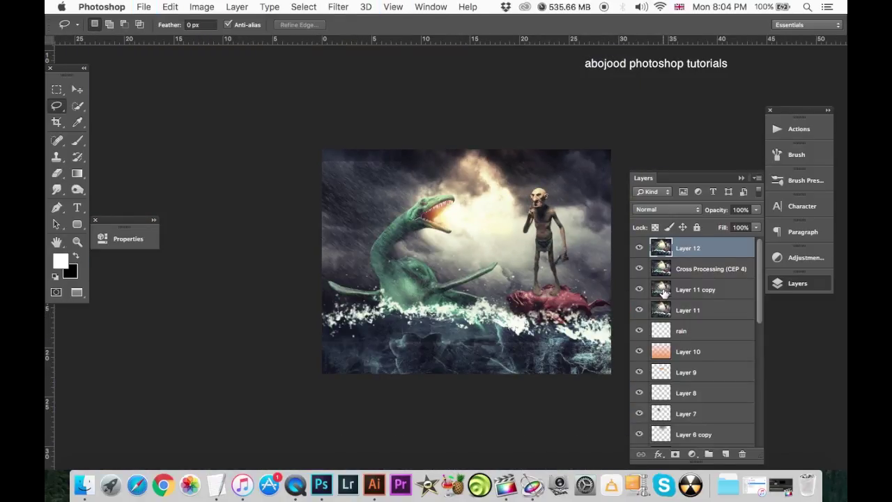
- Try a Color Balance layer warming midtones and highlights, then delete it
{"action": "left_click", "coordinate": [692, 453]}
{"action": "left_click", "coordinate": [703, 353]}
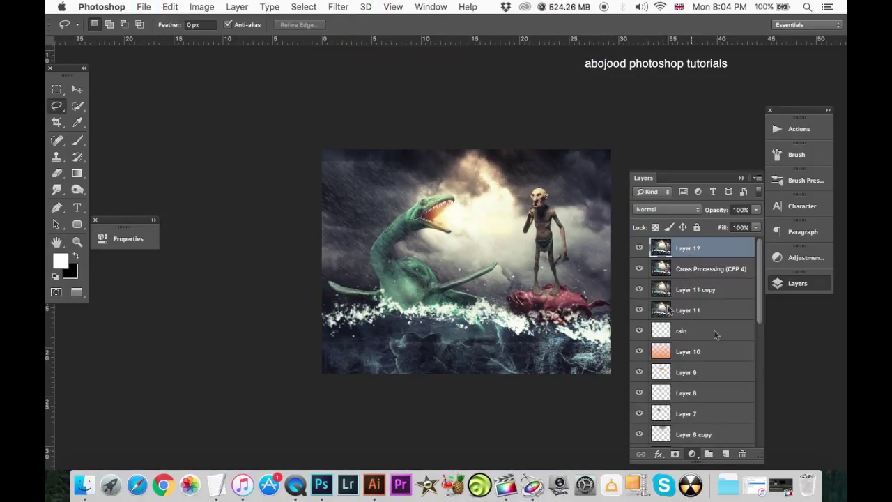
{"action": "left_click_drag", "start_coordinate": [208, 298], "coordinate": [209, 292]}
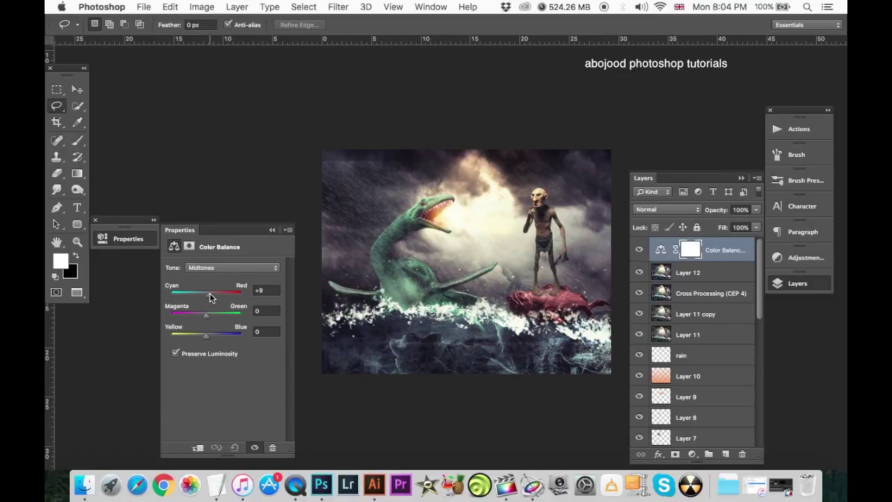
{"action": "mouse_move", "coordinate": [207, 336]}
{"action": "left_mouse_down"}
{"action": "mouse_move", "coordinate": [207, 318]}
{"action": "mouse_move", "coordinate": [201, 336]}
{"action": "left_mouse_up"}
{"action": "left_click", "coordinate": [230, 267]}
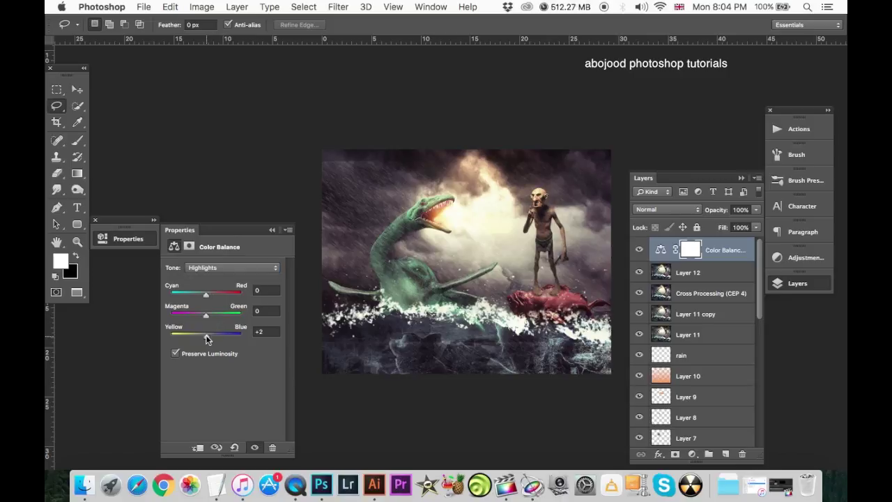
{"action": "left_click_drag", "start_coordinate": [206, 293], "coordinate": [208, 294]}
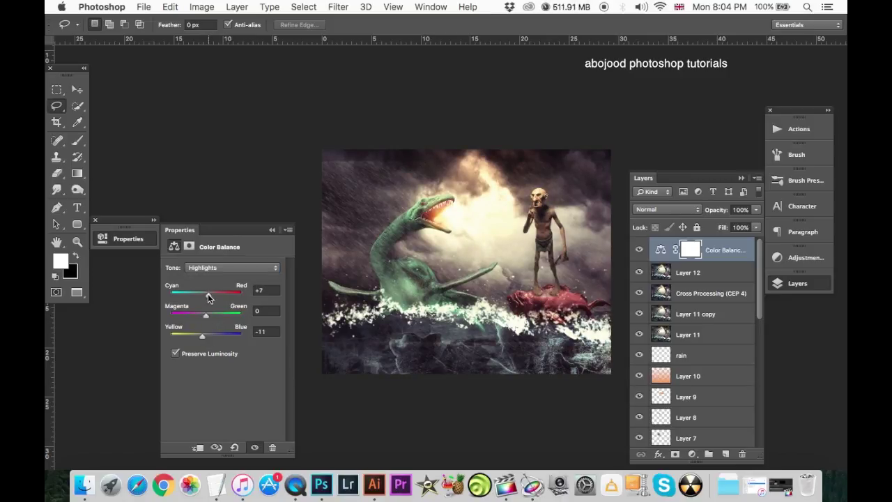
{"action": "left_click", "coordinate": [272, 231]}
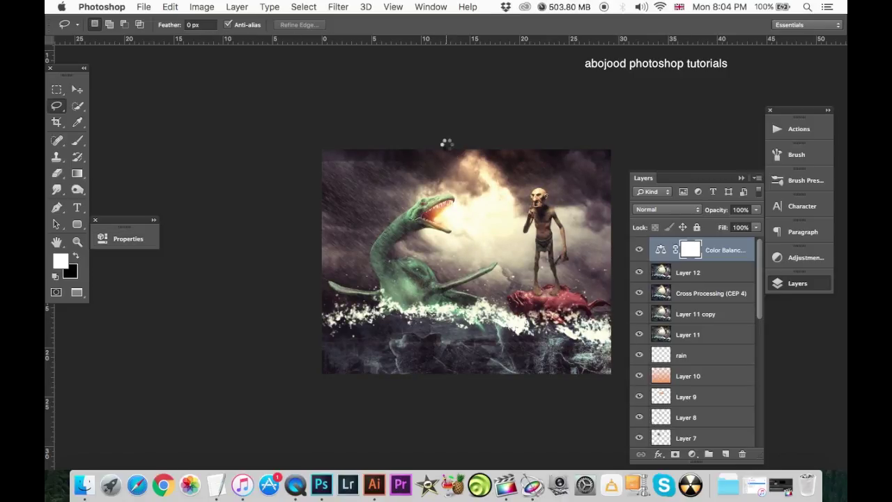
{"action": "key", "text": "Delete"}
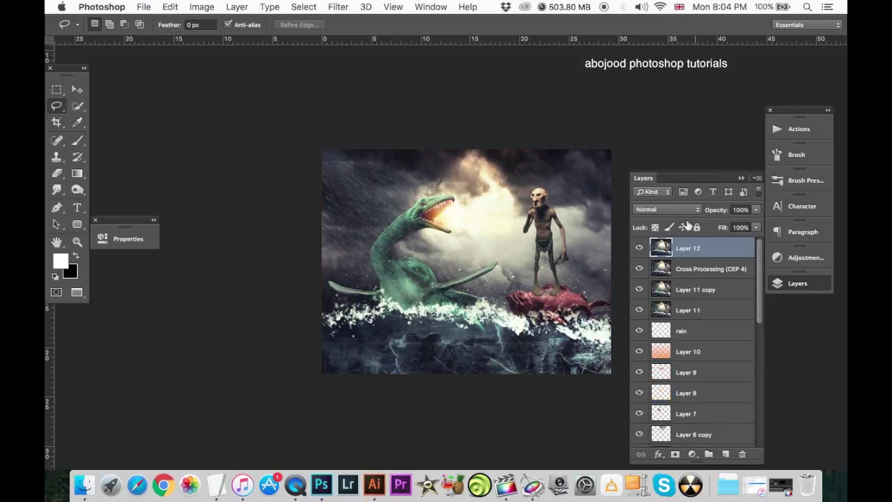
- Add a Gradient Map adjustment layer using the black-to-peach preset
{"action": "left_click", "coordinate": [692, 454]}
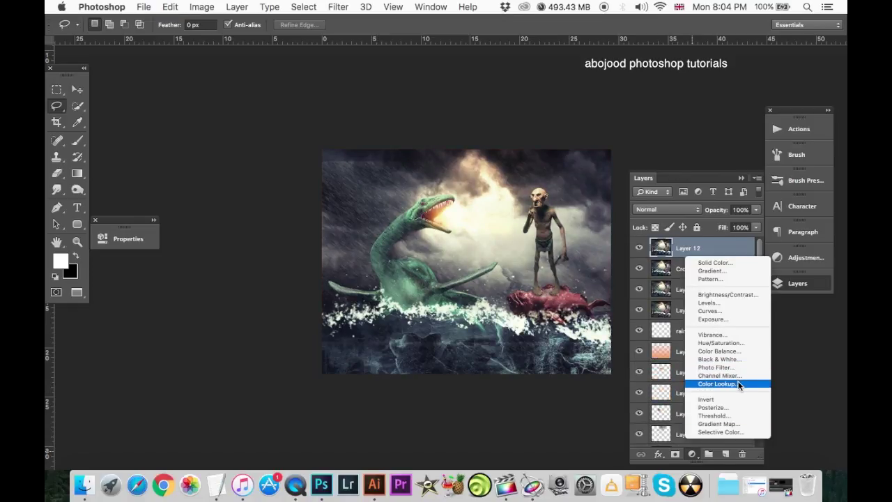
{"action": "left_click", "coordinate": [725, 423]}
{"action": "left_click", "coordinate": [273, 271]}
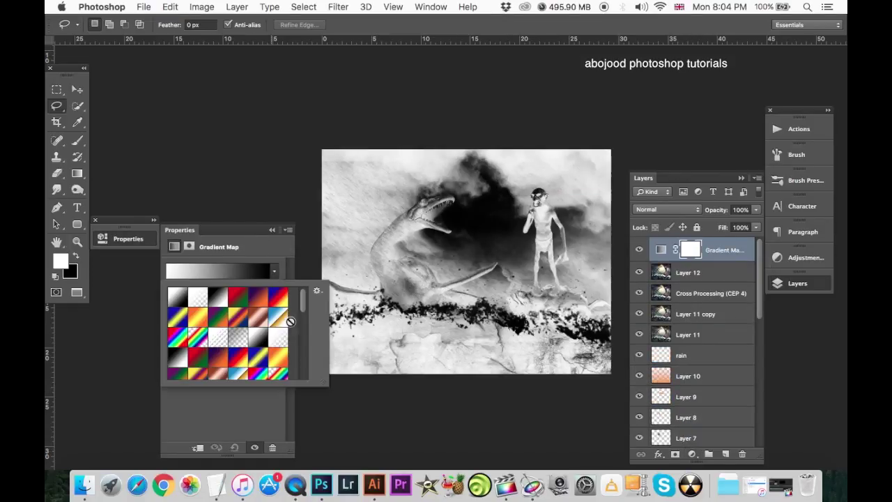
{"action": "scroll", "coordinate": [276, 363], "scroll_direction": "down", "scroll_amount": 5}
{"action": "left_click", "coordinate": [276, 363]}
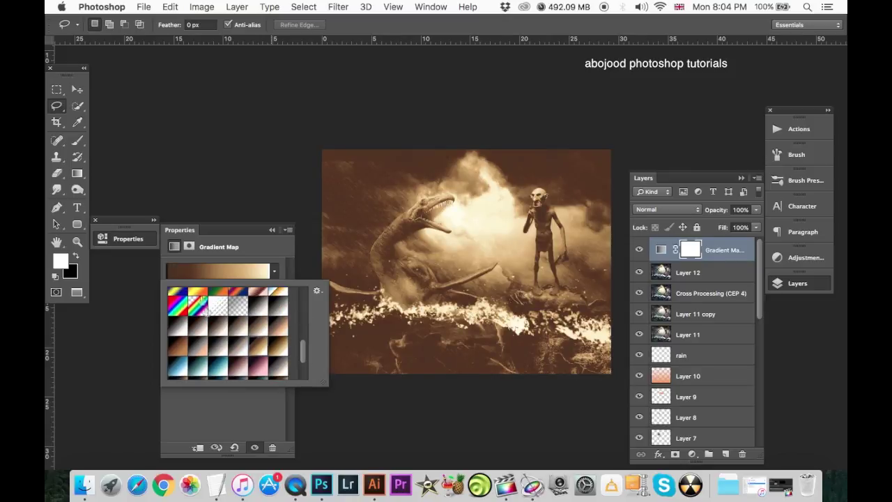
{"action": "left_click", "coordinate": [202, 346]}
{"action": "left_click", "coordinate": [283, 256]}
- Set the Gradient Map to Soft Light at 18% opacity and stamp visible layers into Layer 13
{"action": "left_click", "coordinate": [667, 209]}
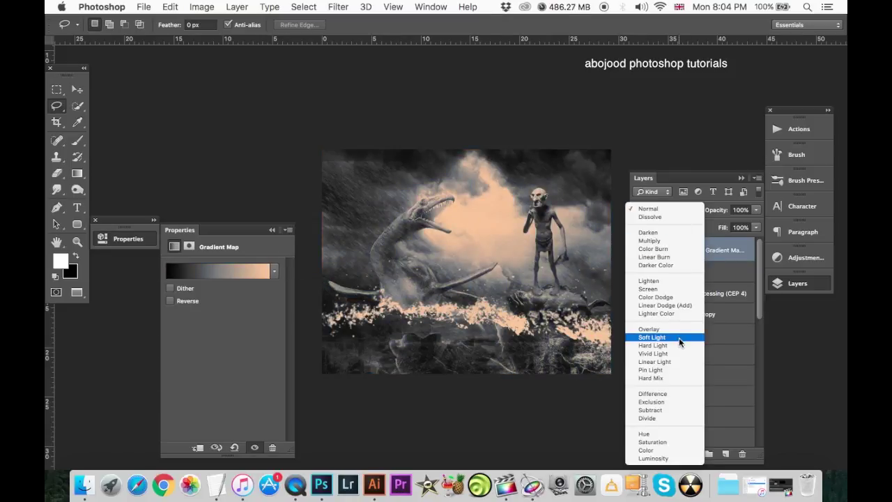
{"action": "left_click", "coordinate": [679, 337]}
{"action": "left_click_drag", "start_coordinate": [740, 215], "coordinate": [705, 219]}
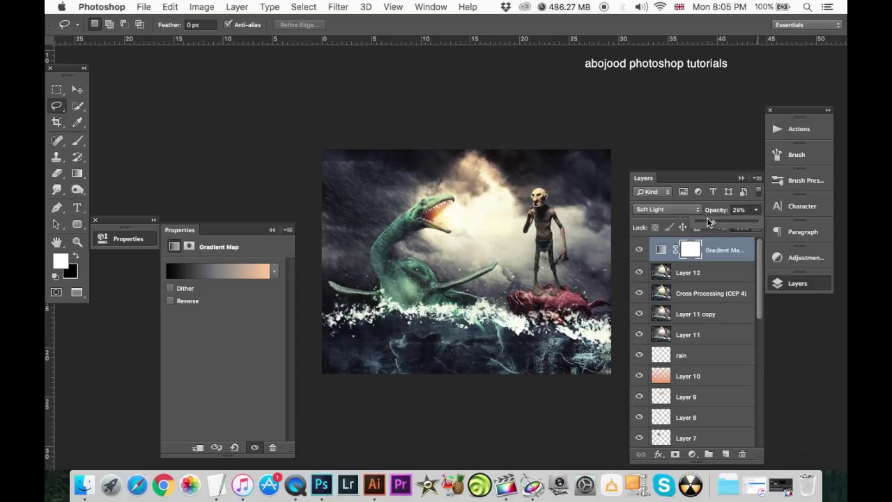
{"action": "left_click", "coordinate": [641, 251]}
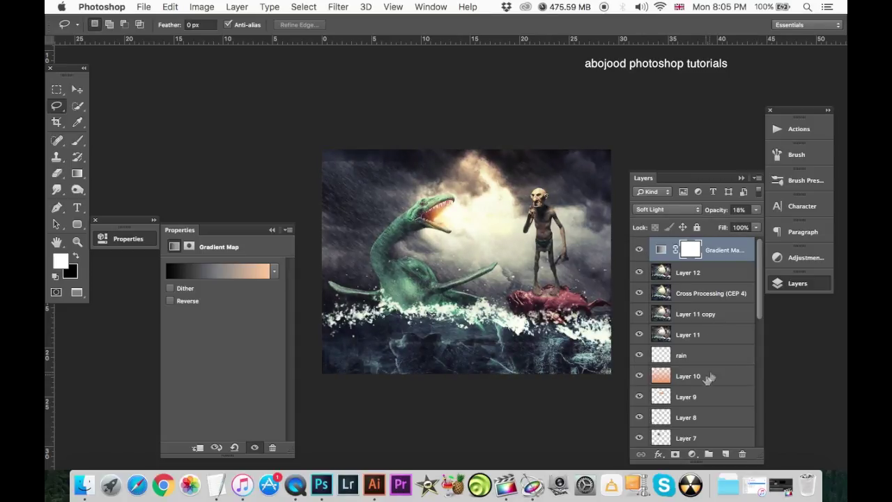
{"action": "key", "text": "ctrl+alt+shift+e"}
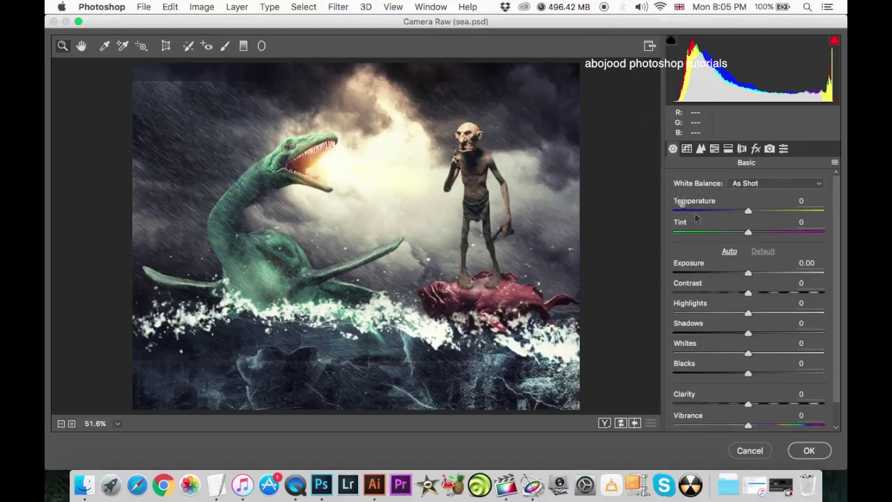
- Warm the white balance slightly and add a graduated filter darkening the lower sea
{"action": "left_click_drag", "start_coordinate": [749, 213], "coordinate": [756, 211]}
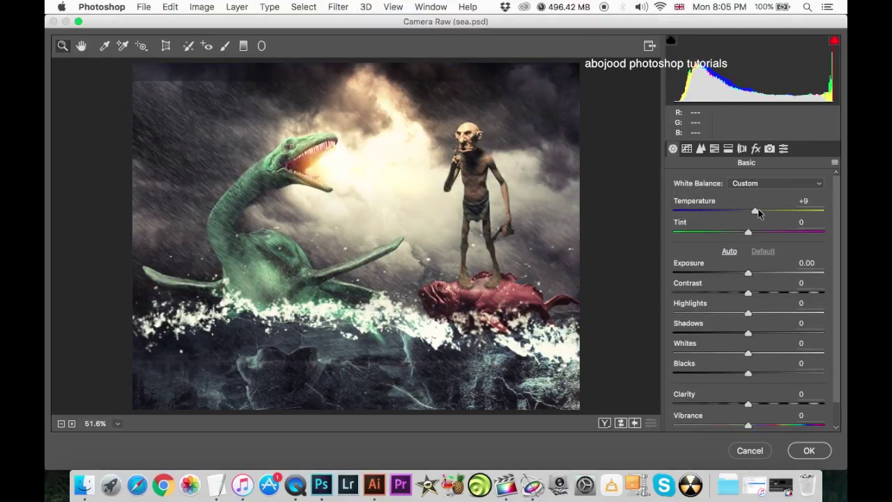
{"action": "left_click", "coordinate": [244, 46]}
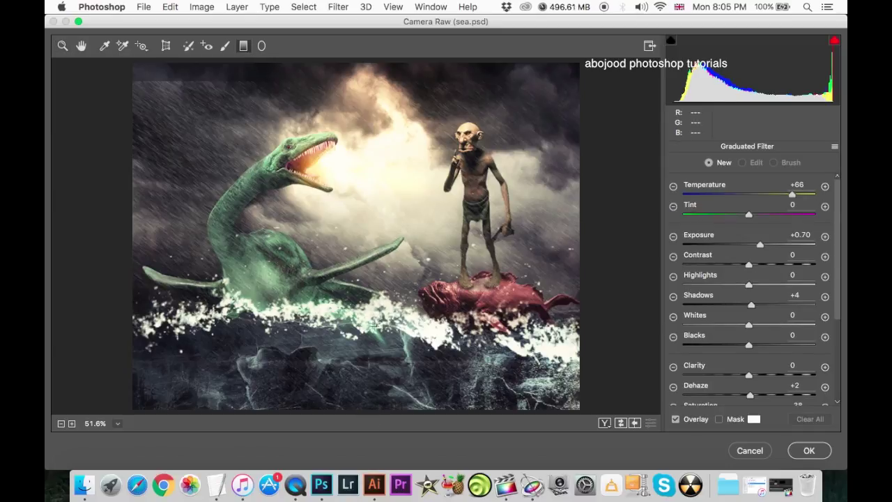
{"action": "left_click_drag", "start_coordinate": [369, 408], "coordinate": [372, 303]}
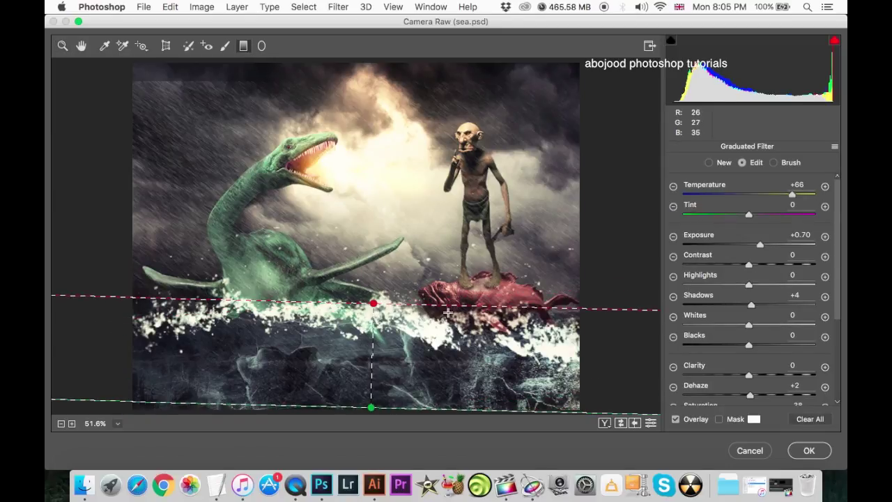
{"action": "double_click", "coordinate": [761, 245]}
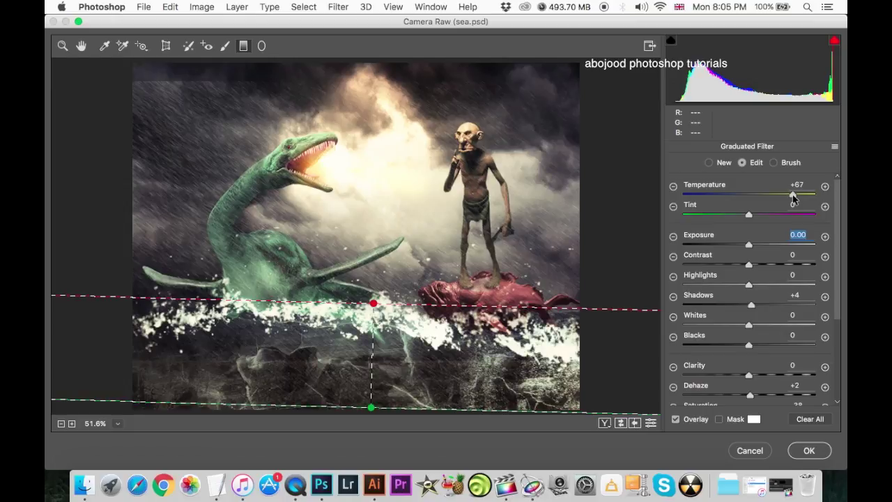
{"action": "double_click", "coordinate": [792, 195]}
{"action": "left_click_drag", "start_coordinate": [749, 245], "coordinate": [731, 247]}
{"action": "left_click_drag", "start_coordinate": [371, 408], "coordinate": [372, 433]}
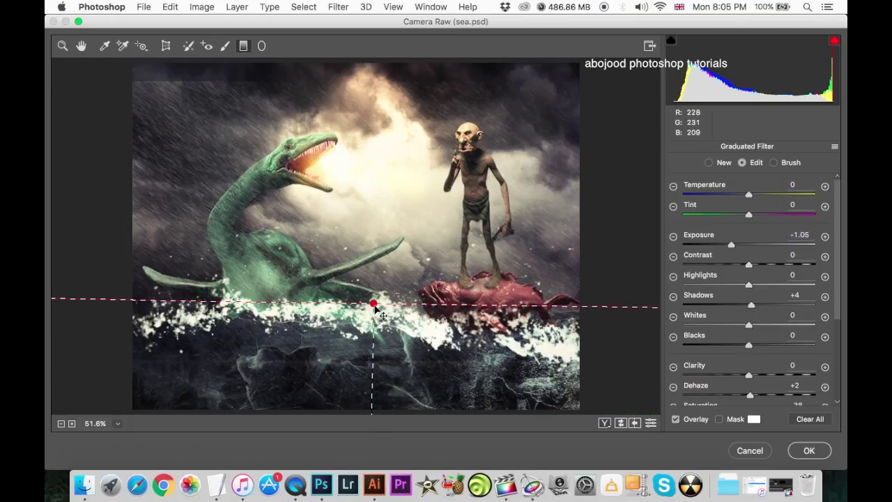
{"action": "left_click_drag", "start_coordinate": [375, 305], "coordinate": [375, 336]}
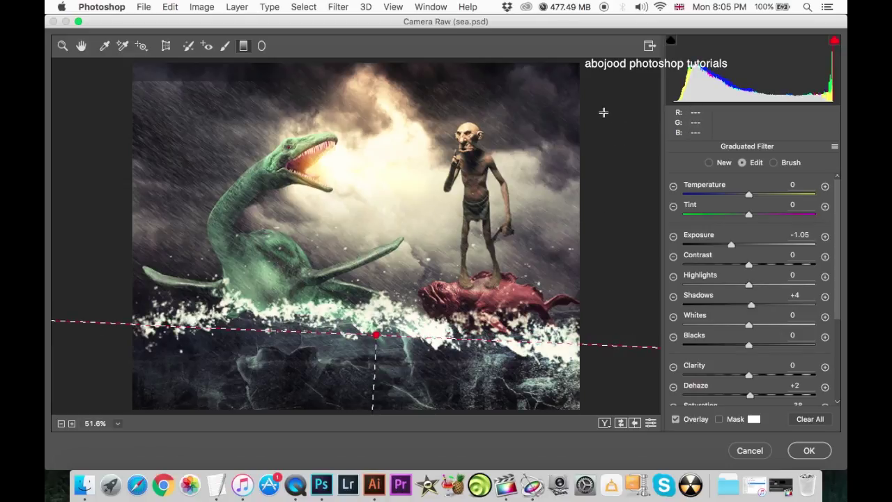
- Add darkening graduated filters over the goblin side and the serpent side, the latter at Exposure -0.55
{"action": "left_click_drag", "start_coordinate": [603, 112], "coordinate": [465, 171]}
{"action": "left_click_drag", "start_coordinate": [595, 125], "coordinate": [592, 137]}
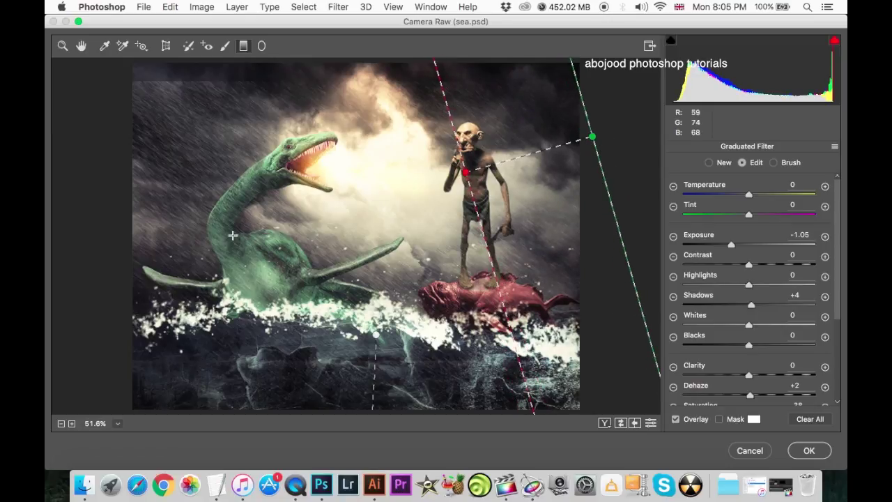
{"action": "left_click_drag", "start_coordinate": [89, 262], "coordinate": [264, 202]}
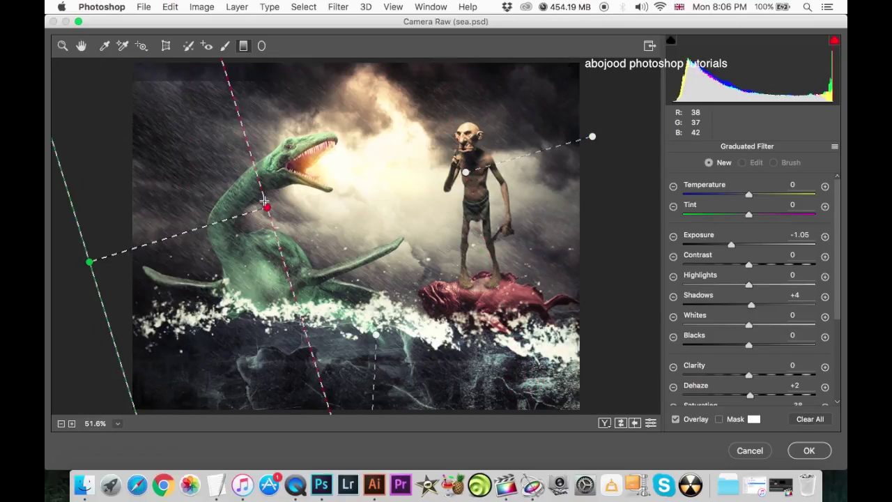
{"action": "key", "text": "ctrl+minus"}
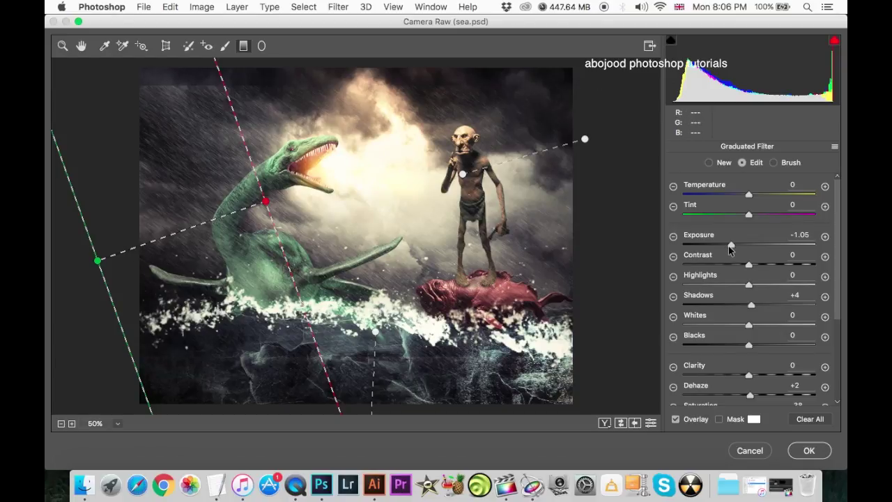
{"action": "left_click_drag", "start_coordinate": [724, 253], "coordinate": [740, 253]}
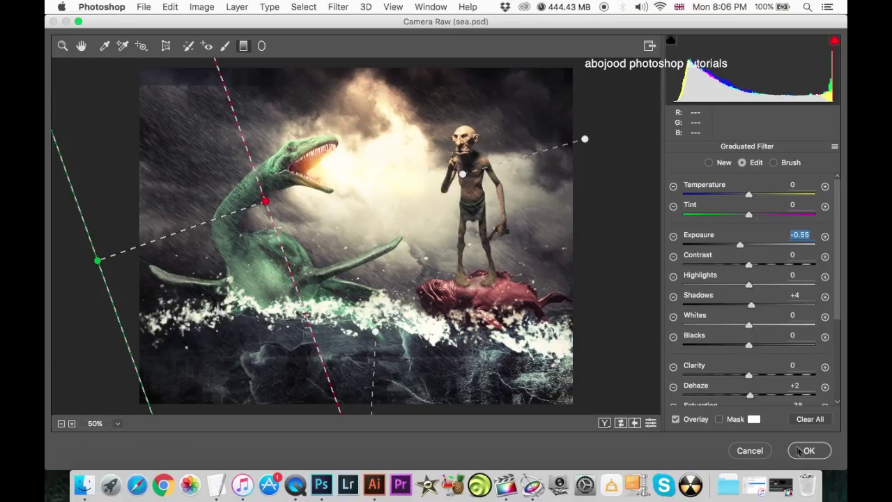
{"action": "left_click", "coordinate": [712, 163]}
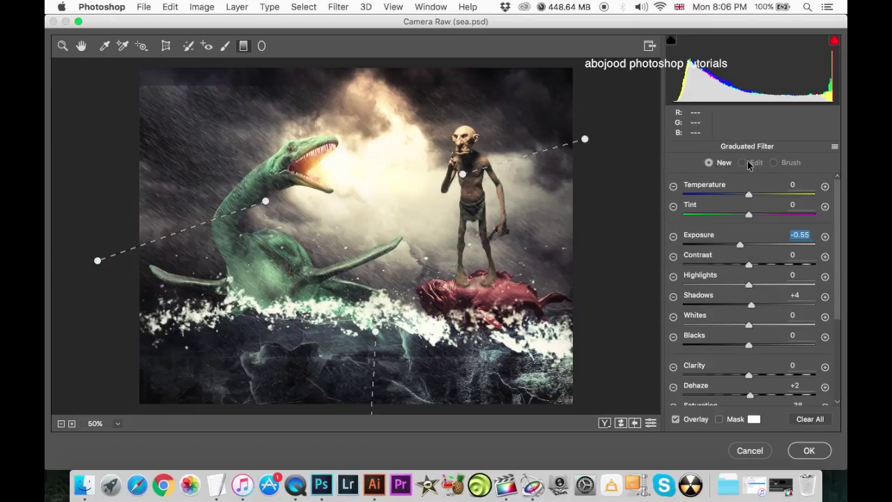
- Paint a trial Adjustment Brush brightening over the sky, reset its exposure, and return to Basic
{"action": "left_click", "coordinate": [222, 47]}
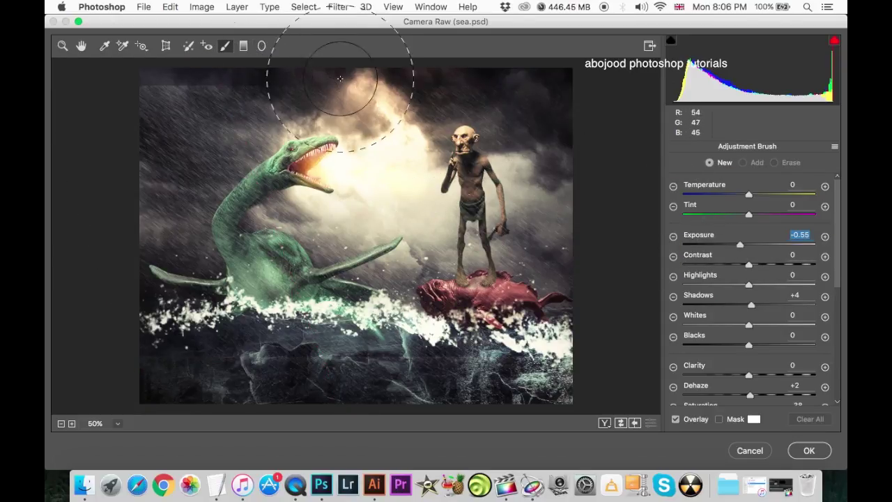
{"action": "left_click_drag", "start_coordinate": [321, 68], "coordinate": [383, 99]}
{"action": "left_click_drag", "start_coordinate": [740, 245], "coordinate": [756, 247]}
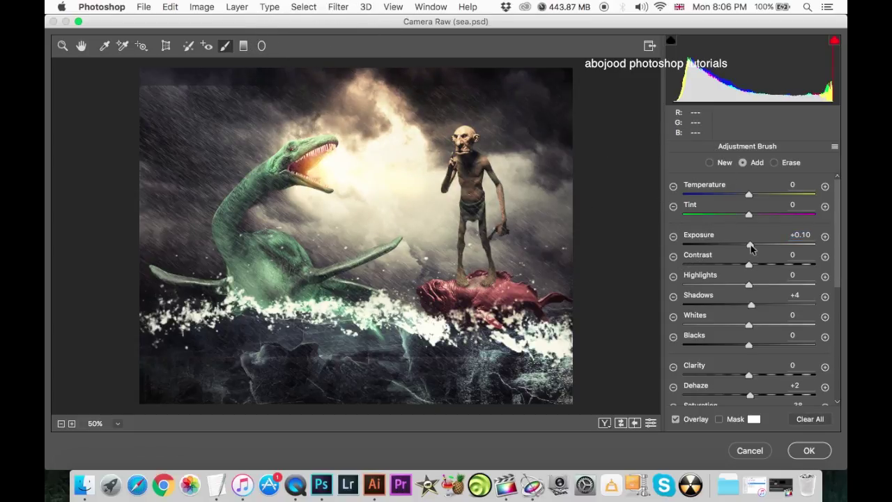
{"action": "double_click", "coordinate": [755, 248]}
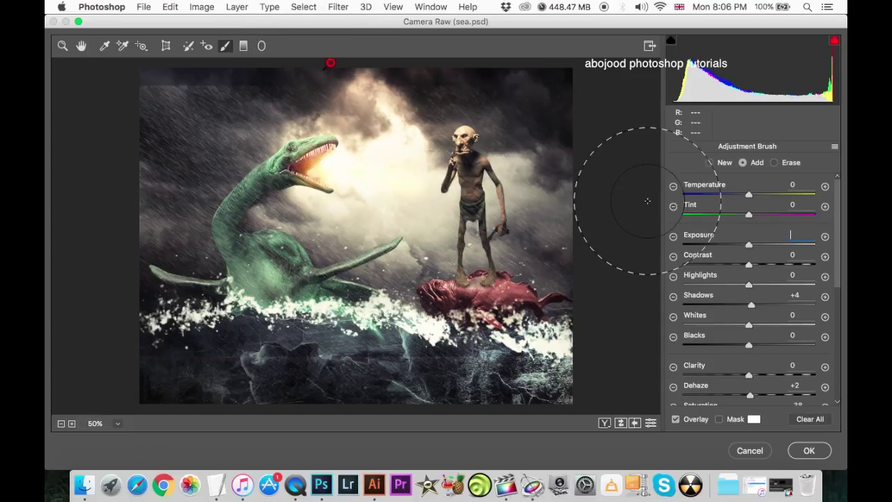
{"action": "left_click", "coordinate": [81, 45]}
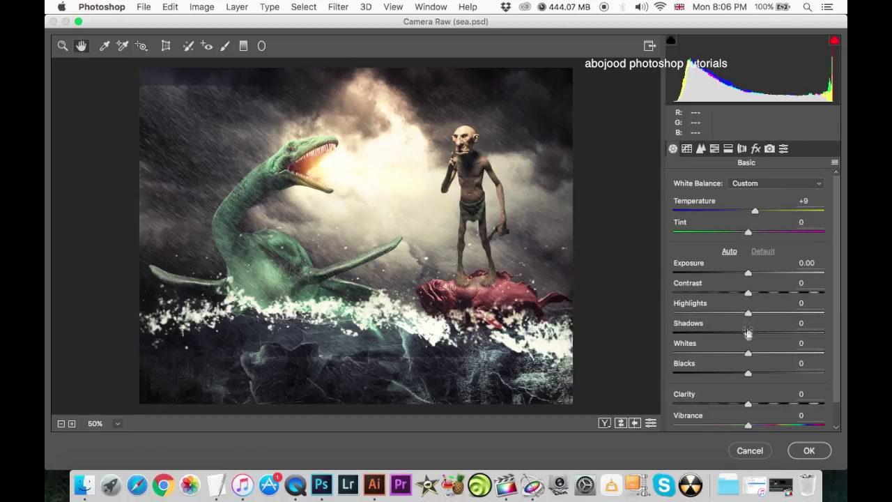
- Set Highlights -47, Shadows +16, Vibrance +23 and Contrast +4 in Camera Raw's Basic panel
{"action": "mouse_move", "coordinate": [748, 314]}
{"action": "left_mouse_down"}
{"action": "mouse_move", "coordinate": [713, 315]}
{"action": "mouse_move", "coordinate": [759, 333]}
{"action": "left_mouse_up"}
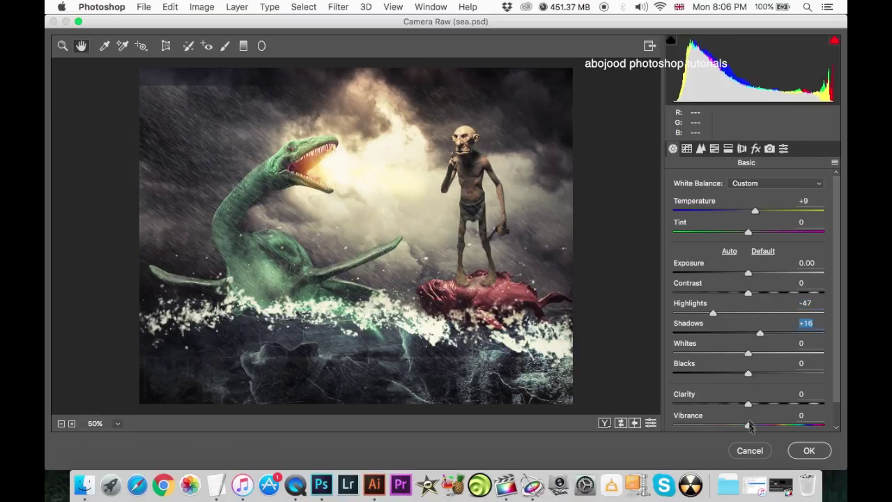
{"action": "left_click_drag", "start_coordinate": [751, 427], "coordinate": [767, 426]}
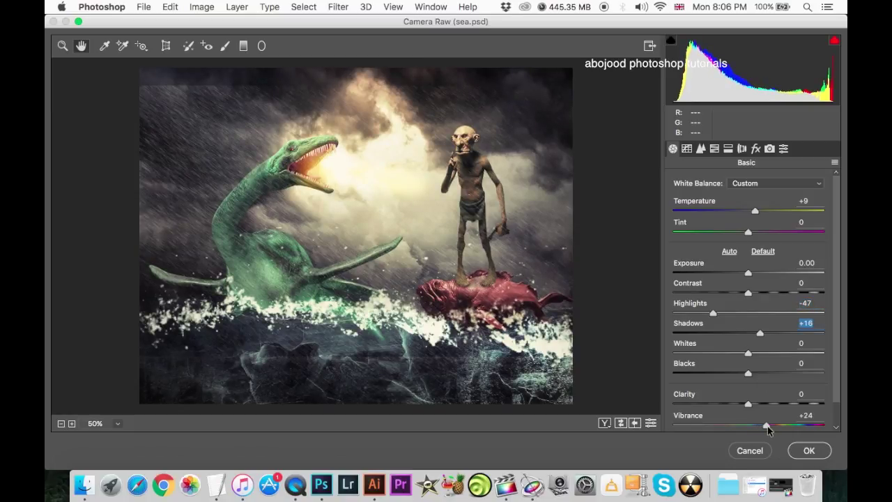
{"action": "left_click_drag", "start_coordinate": [748, 293], "coordinate": [751, 293]}
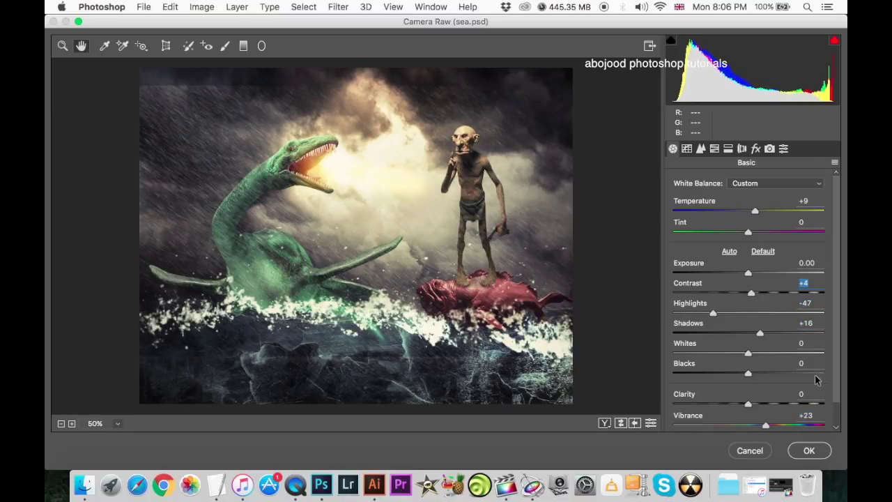
- Pull two Blue-channel tone curve points slightly down and apply the Camera Raw filter
{"action": "left_click", "coordinate": [686, 148]}
{"action": "left_click", "coordinate": [732, 218]}
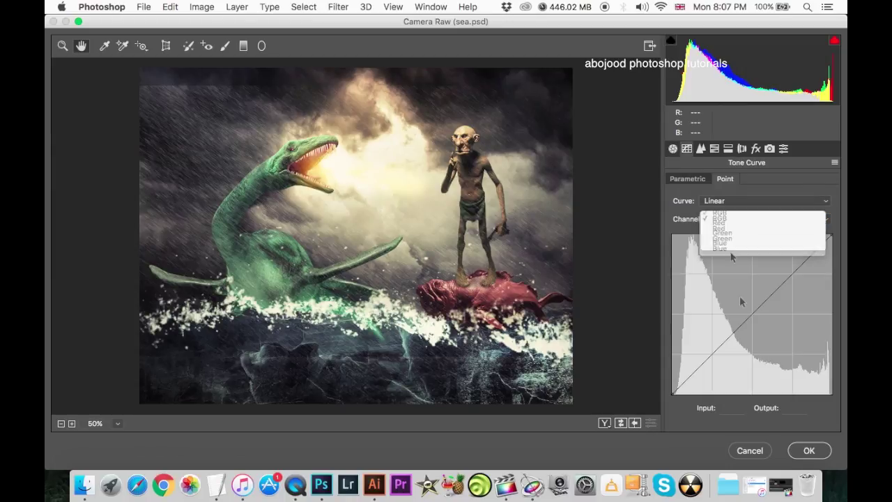
{"action": "left_click", "coordinate": [740, 249]}
{"action": "left_click_drag", "start_coordinate": [717, 348], "coordinate": [717, 353]}
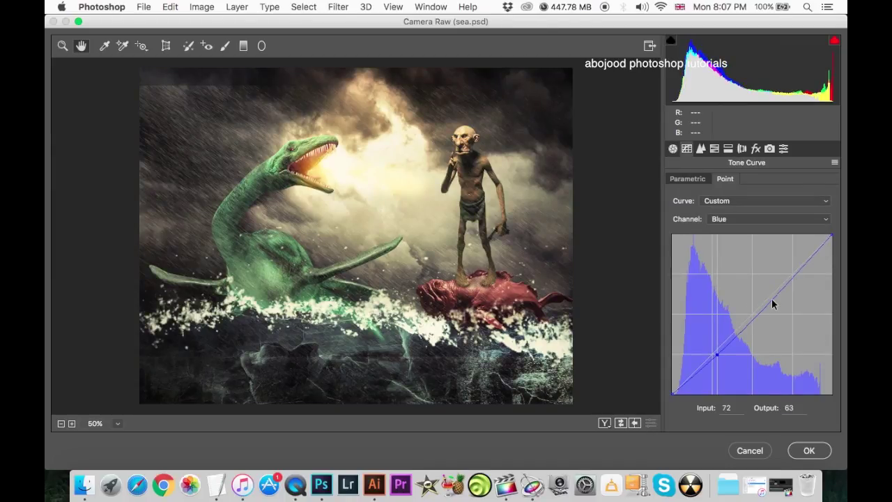
{"action": "mouse_move", "coordinate": [772, 298]}
{"action": "left_mouse_down"}
{"action": "mouse_move", "coordinate": [776, 288]}
{"action": "mouse_move", "coordinate": [781, 299]}
{"action": "left_mouse_up"}
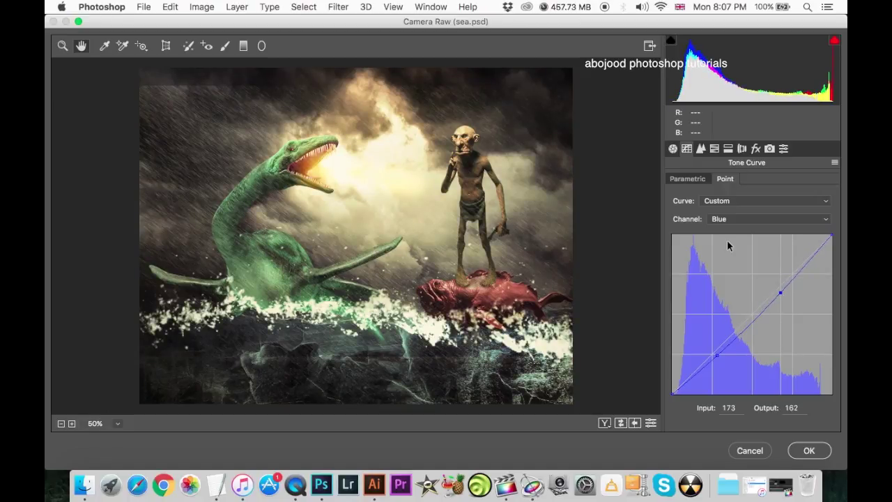
{"action": "left_click", "coordinate": [809, 450]}
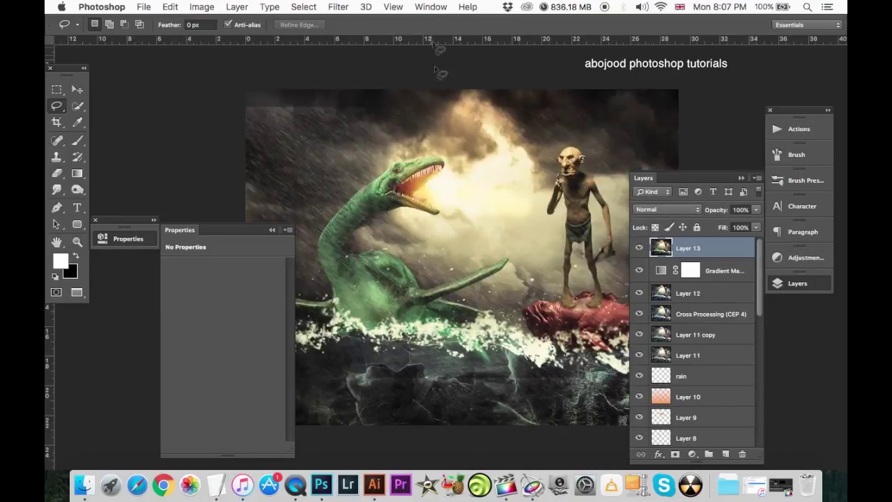
- Add a Photo Filter layer, try several presets, and settle on Orange at 25% density
{"action": "left_click", "coordinate": [691, 454]}
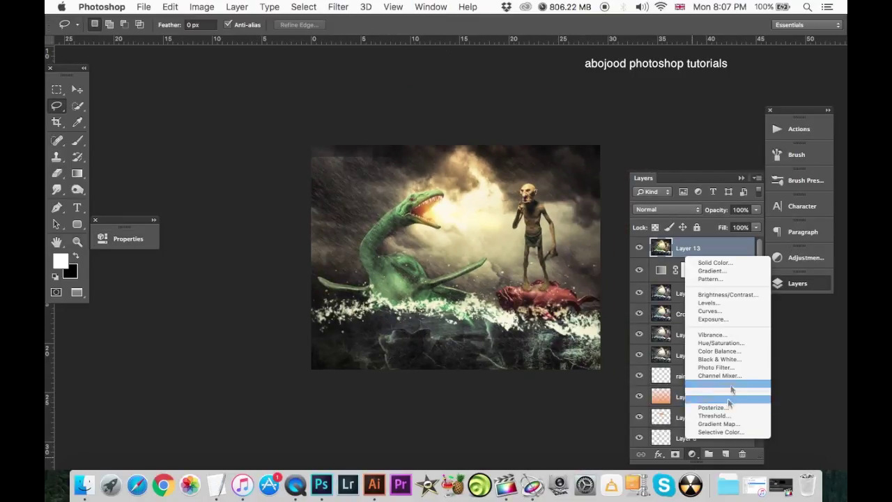
{"action": "left_click", "coordinate": [715, 367]}
{"action": "left_click", "coordinate": [240, 267]}
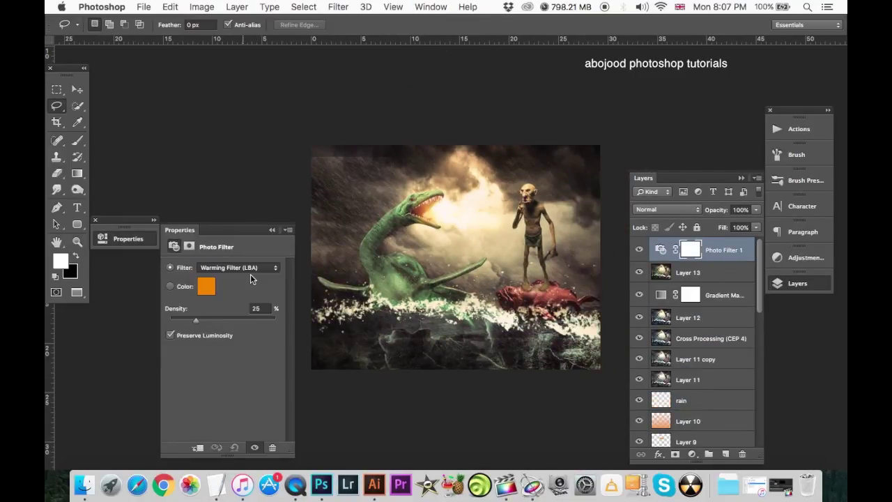
{"action": "left_click", "coordinate": [246, 267]}
{"action": "left_click", "coordinate": [246, 267]}
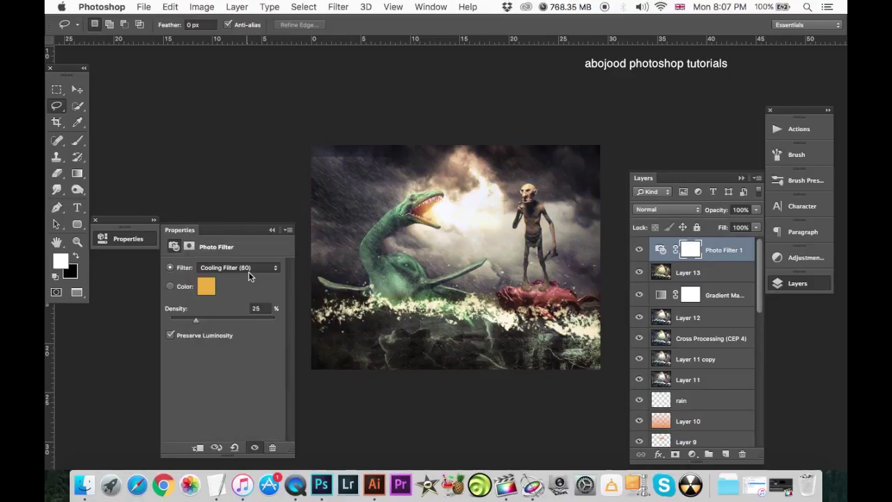
{"action": "left_click", "coordinate": [247, 267]}
{"action": "left_click", "coordinate": [249, 285]}
{"action": "left_click", "coordinate": [249, 268]}
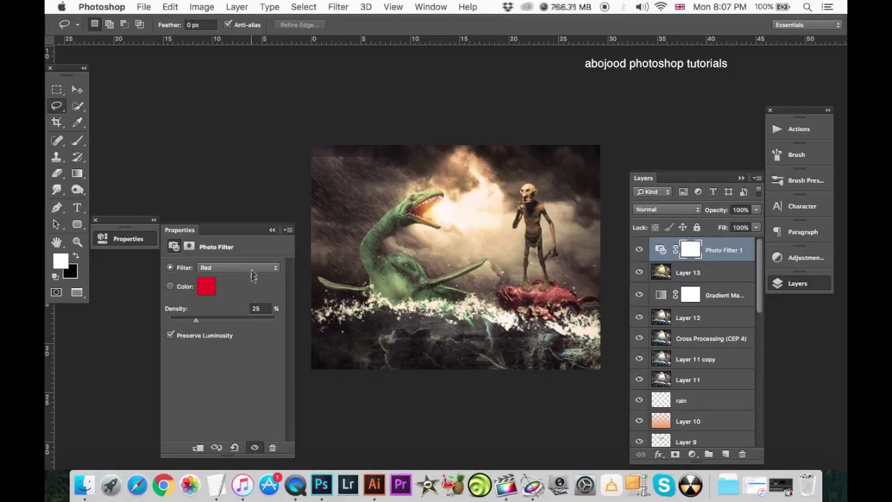
{"action": "left_click", "coordinate": [252, 267]}
{"action": "left_click", "coordinate": [251, 277]}
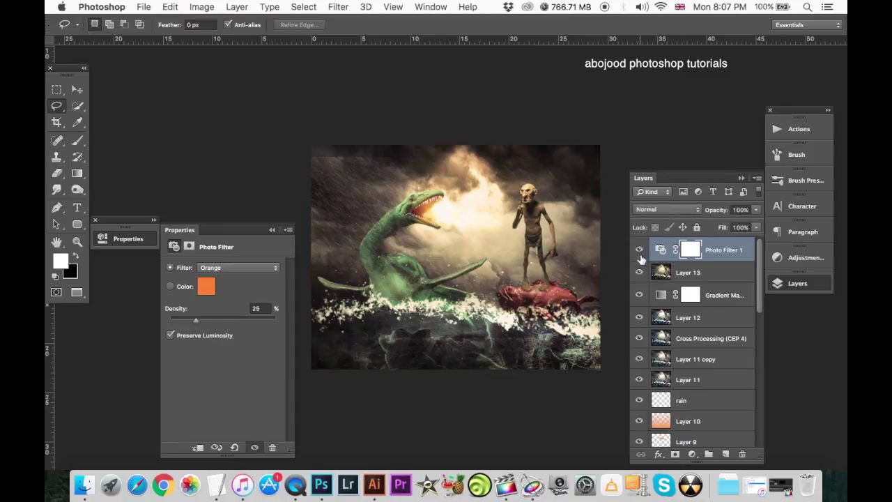
{"action": "key", "text": "ctrl+plus"}
{"action": "key", "text": "ctrl+plus"}
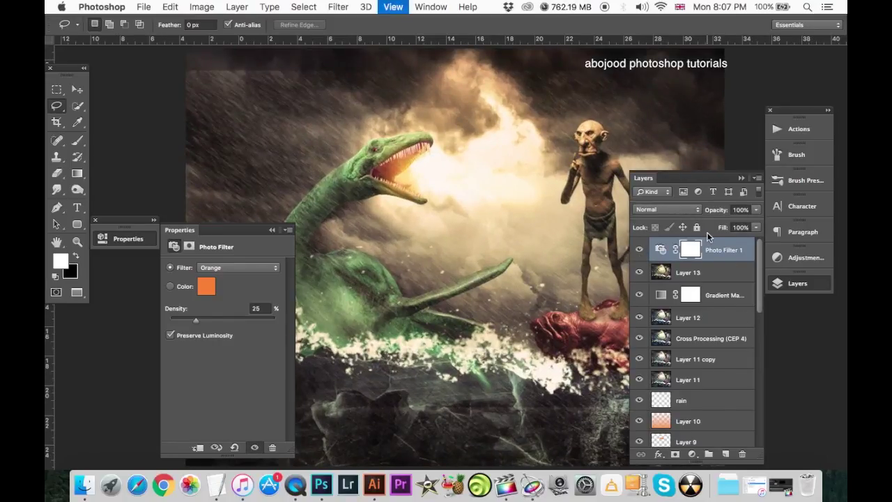
{"action": "key", "text": "ctrl+minus"}
{"action": "key", "text": "ctrl+minus"}
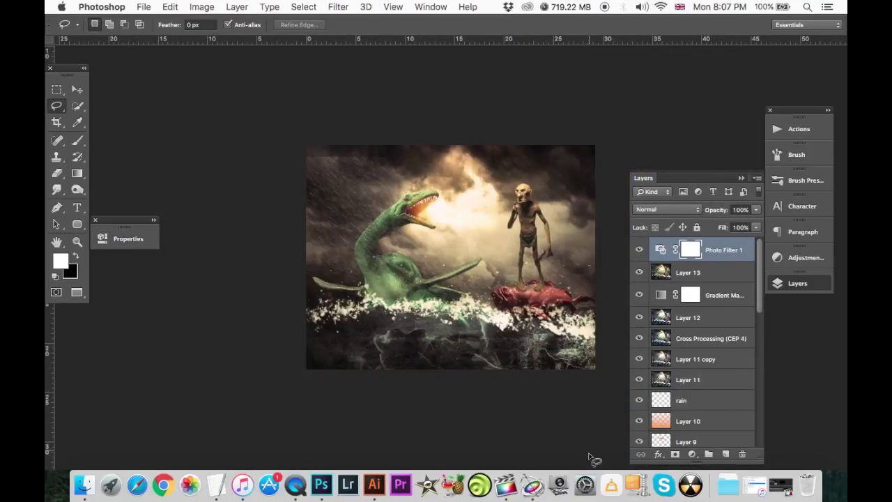